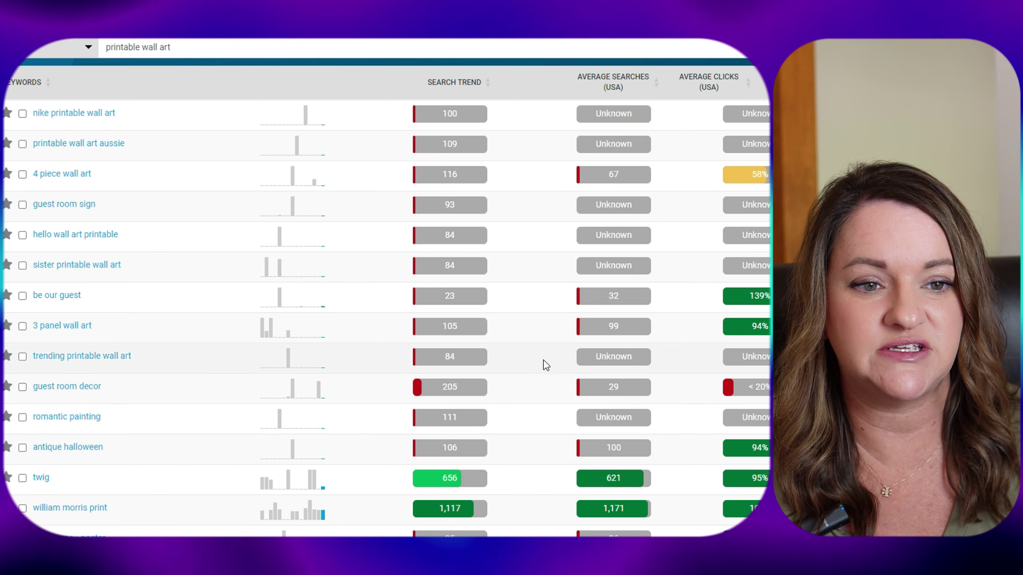
# Scroll the printable wall art keyword ideas and select the 'light academia' keyword.
pyautogui.scroll(10, 403, 298)
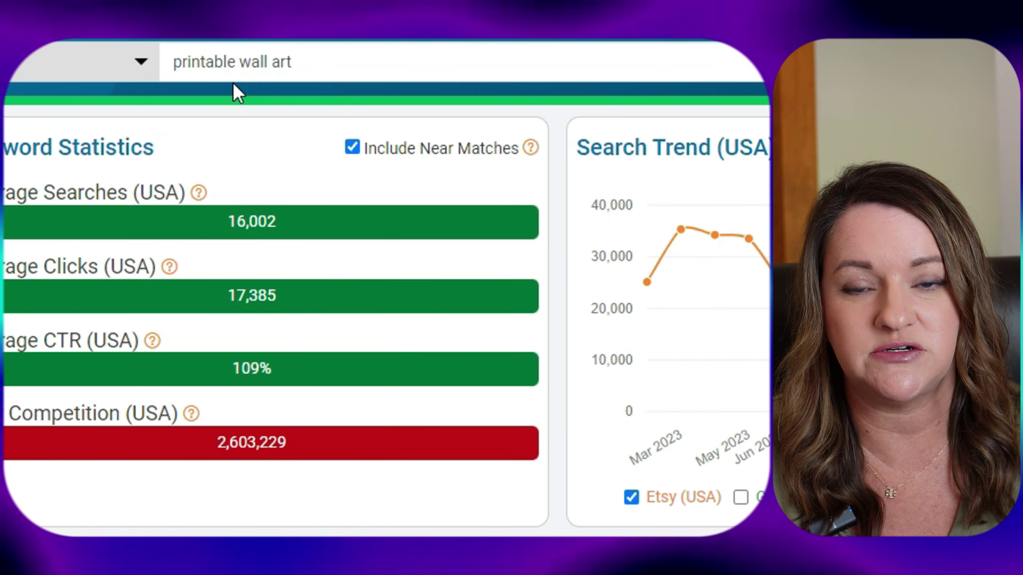
pyautogui.scroll(-7, 221, 263)
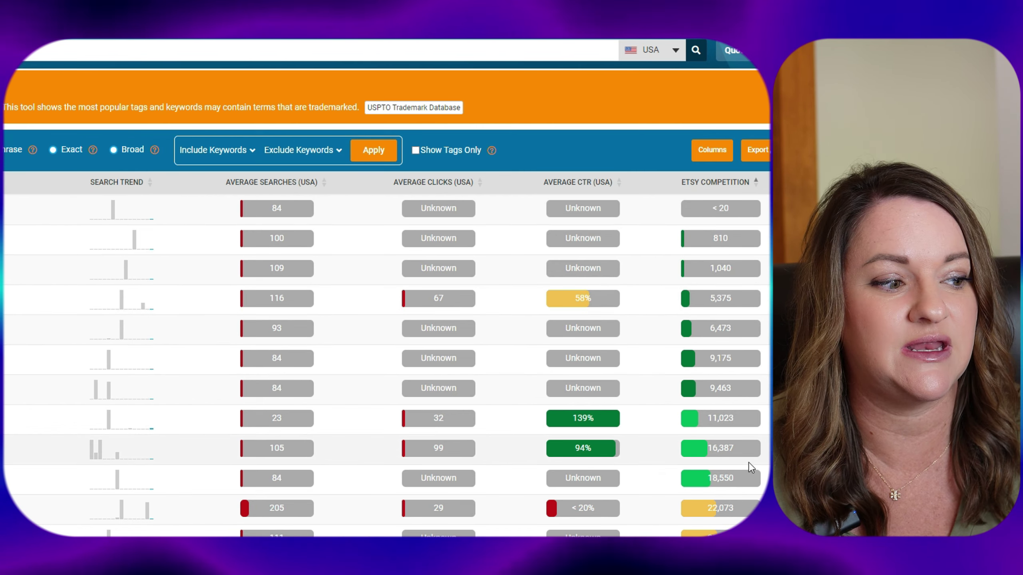
pyautogui.scroll(-3, 725, 444)
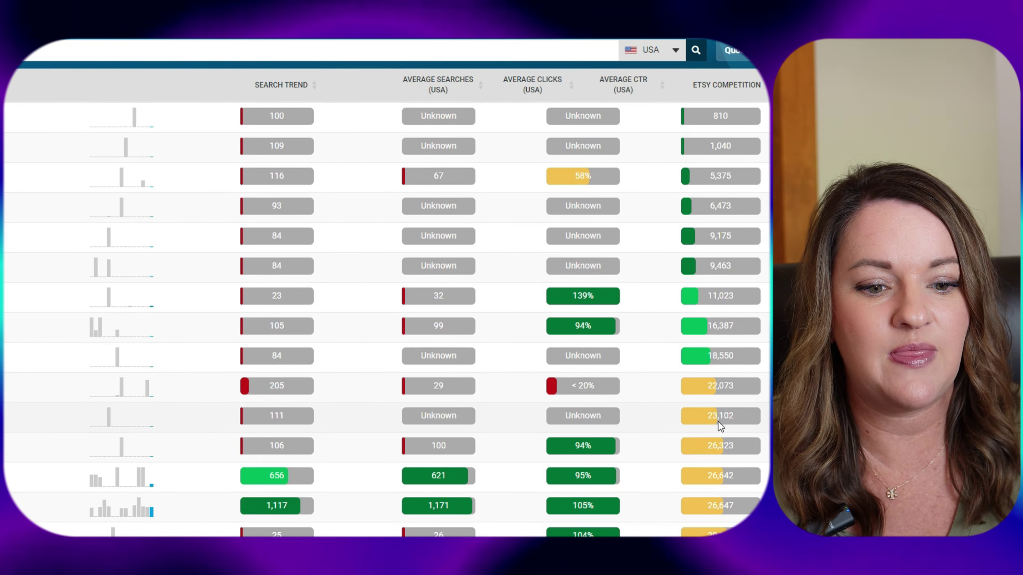
pyautogui.scroll(-3, 577, 434)
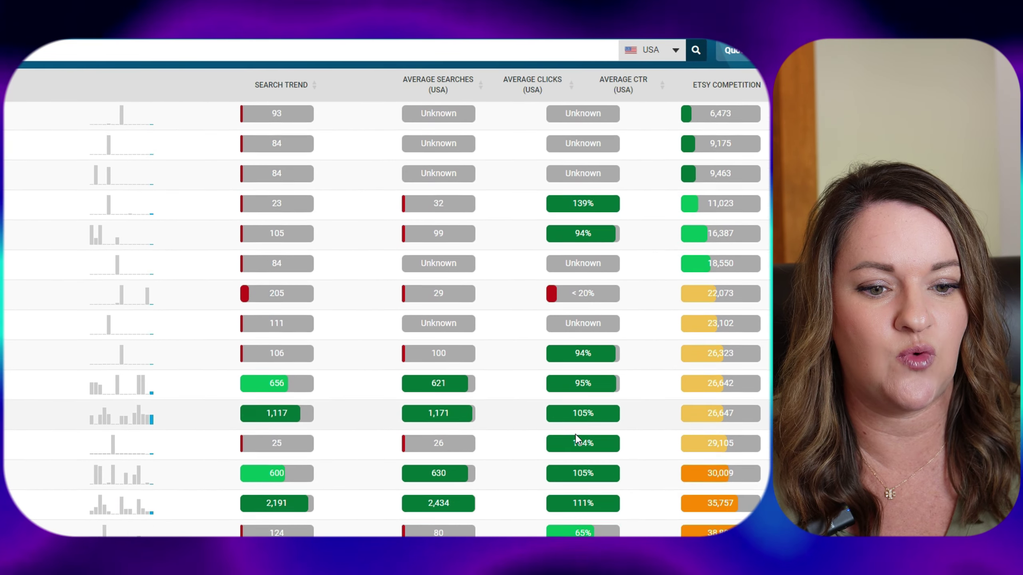
pyautogui.scroll(-5, 575, 434)
pyautogui.tripleClick(81, 320)
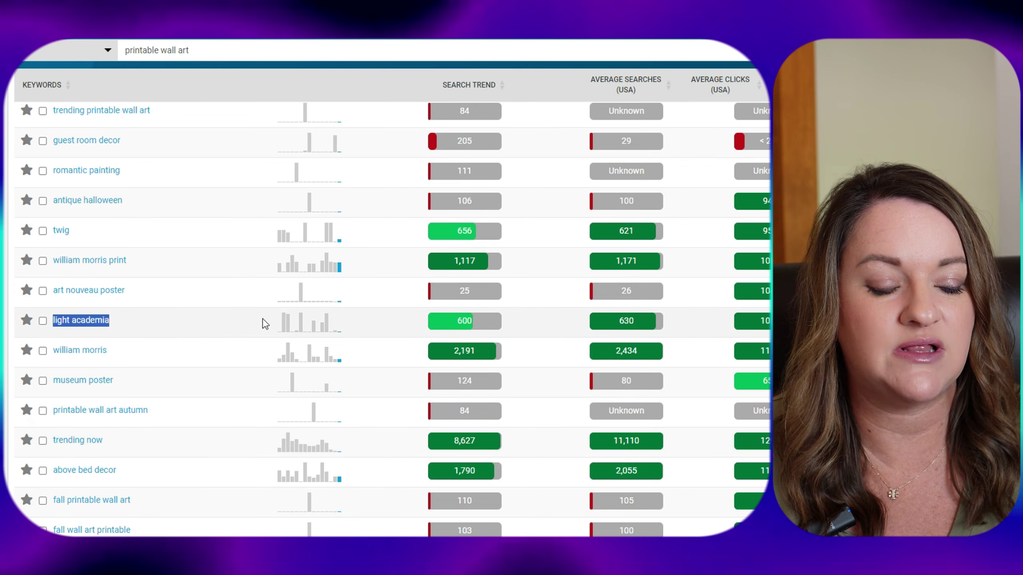
# Check the light academia trend chart, then view Etsy's 'light academia wall art' digital download results.
pyautogui.moveTo(319, 331)
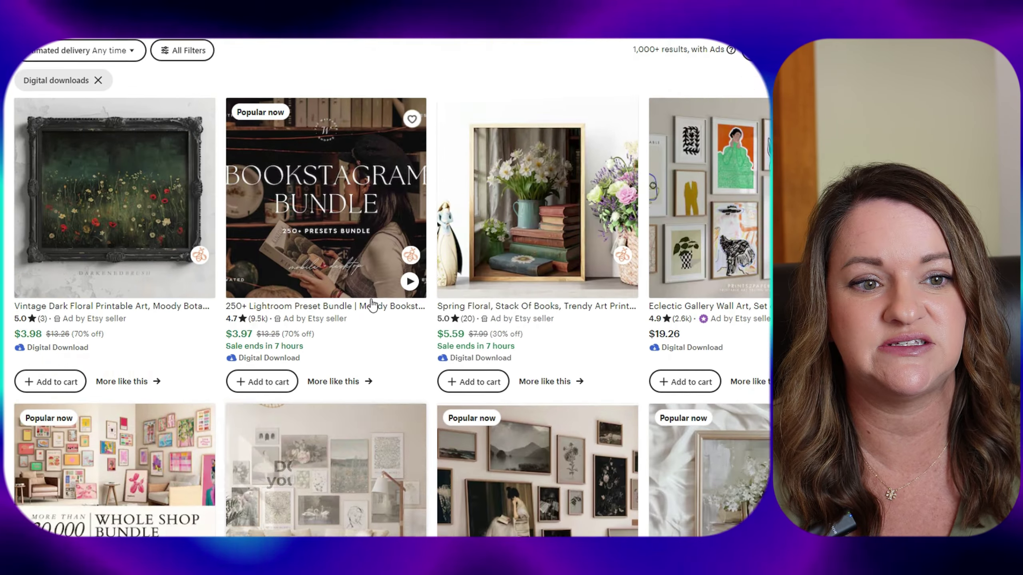
pyautogui.scroll(2, 371, 305)
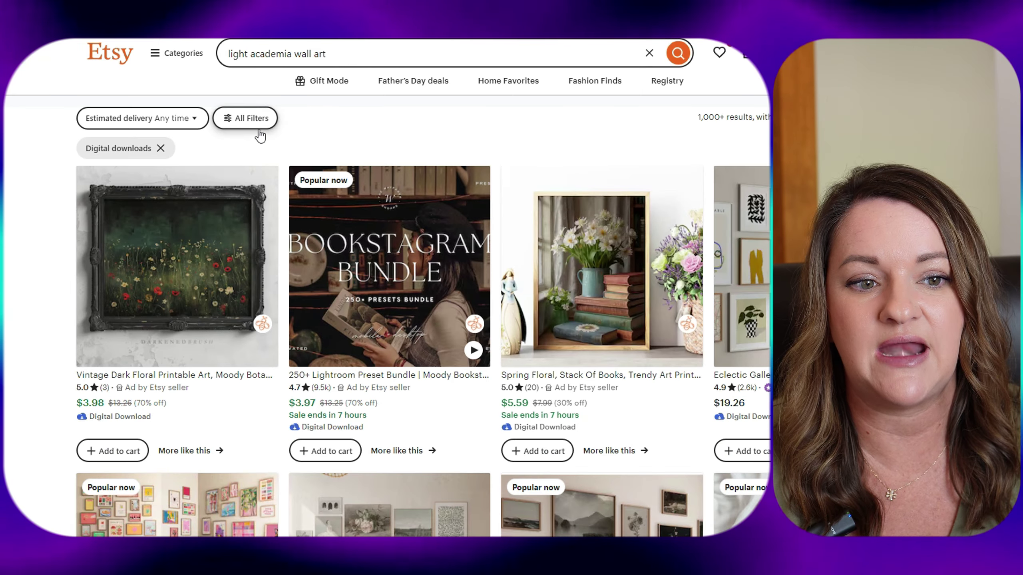
# Limit the 'light academia wall art' results to Digital downloads and bring up the Sort by choices.
pyautogui.click(251, 120)
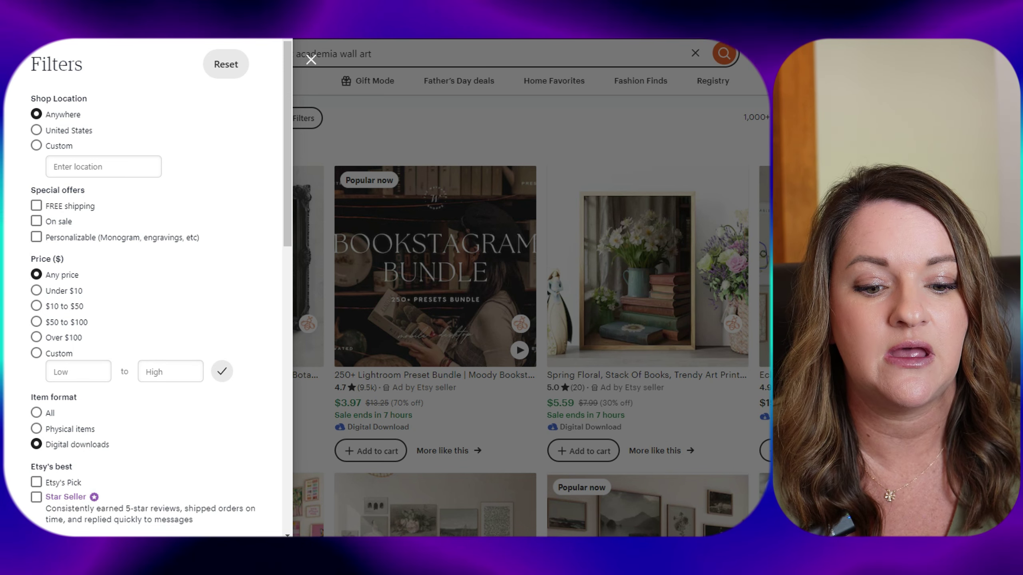
pyautogui.click(55, 350)
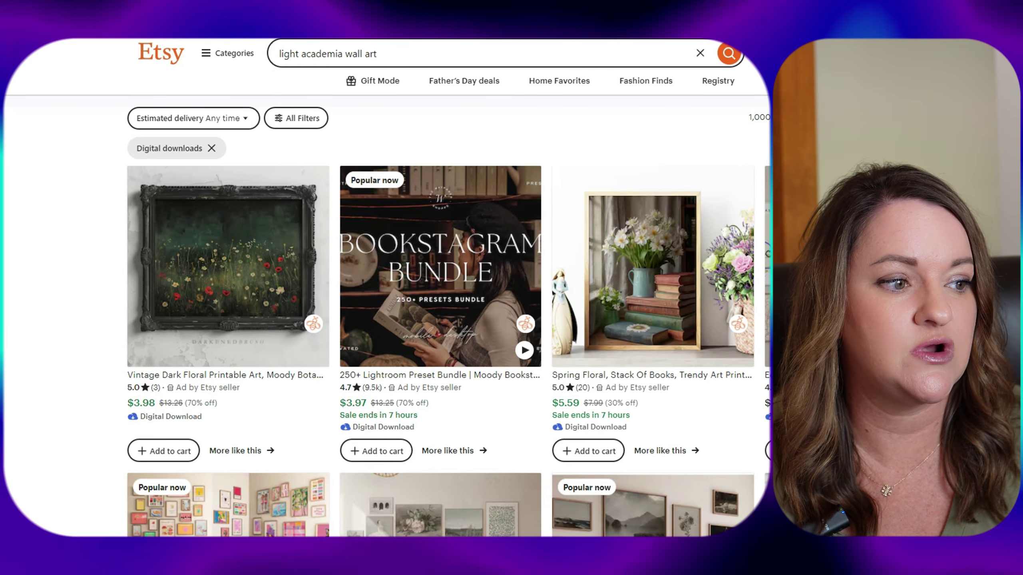
pyautogui.click(727, 118)
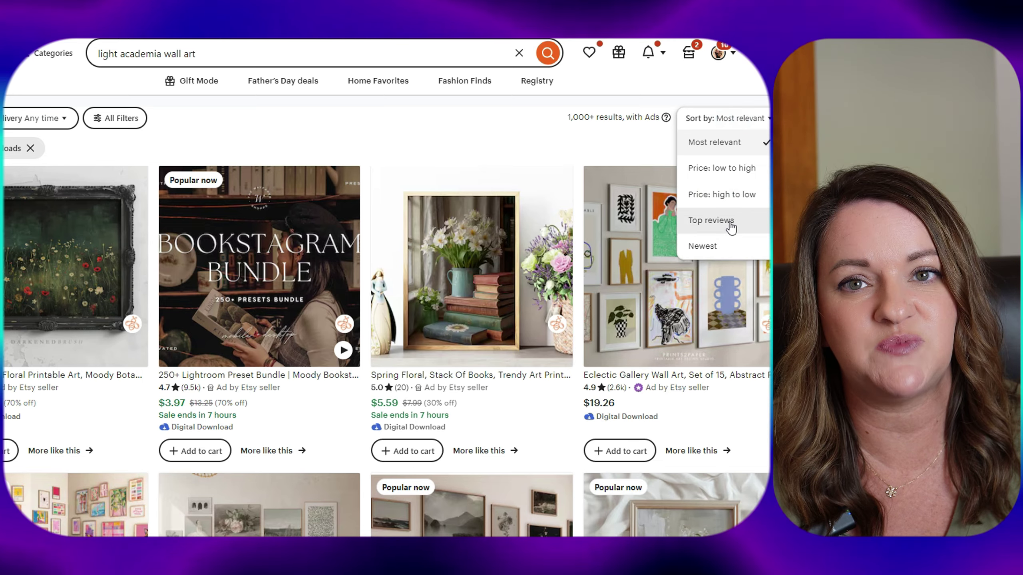
# Sort the light academia digital downloads by Top reviews and browse the best-reviewed listings.
pyautogui.click(729, 225)
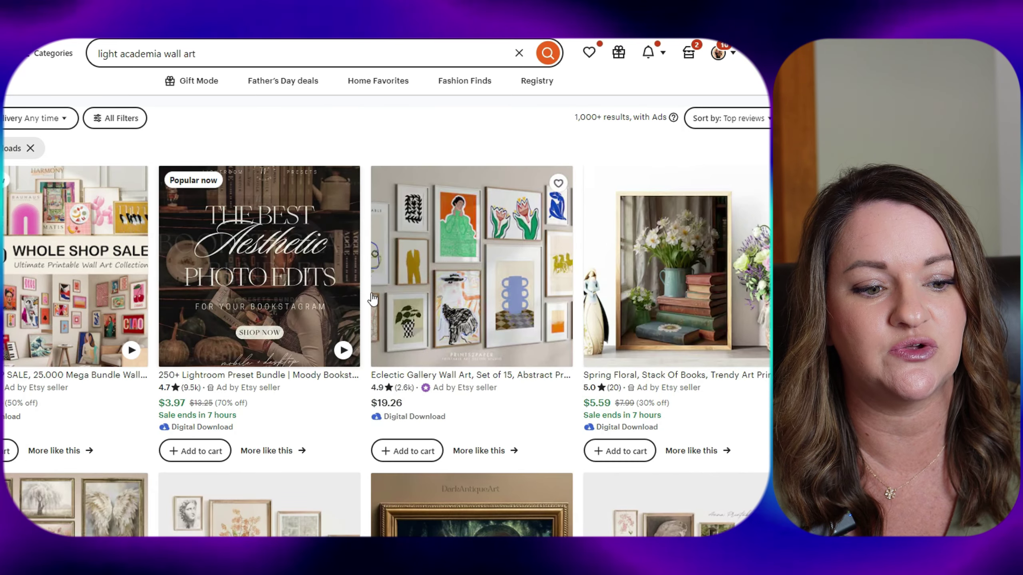
pyautogui.scroll(-5, 287, 463)
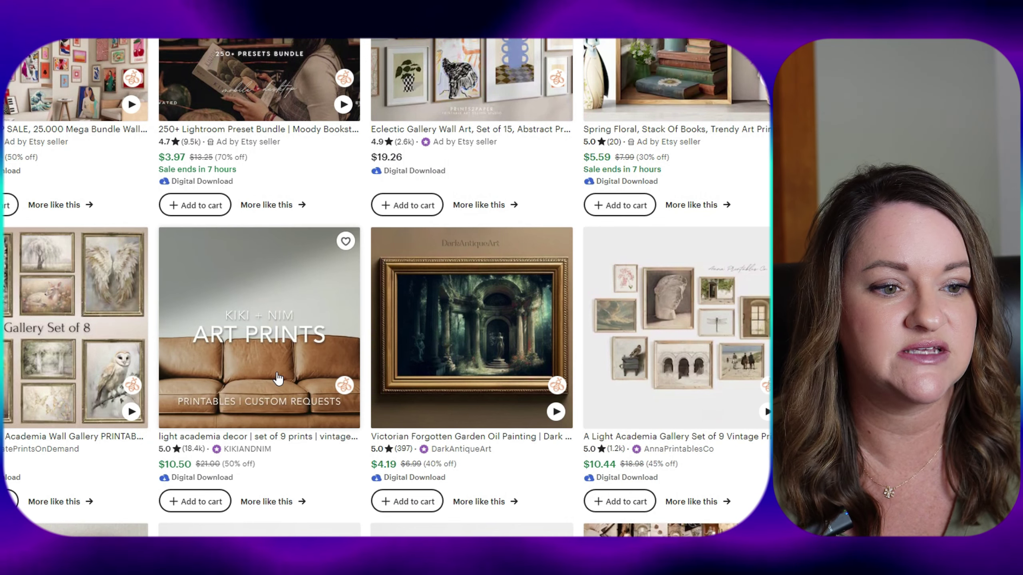
pyautogui.scroll(-6, 277, 379)
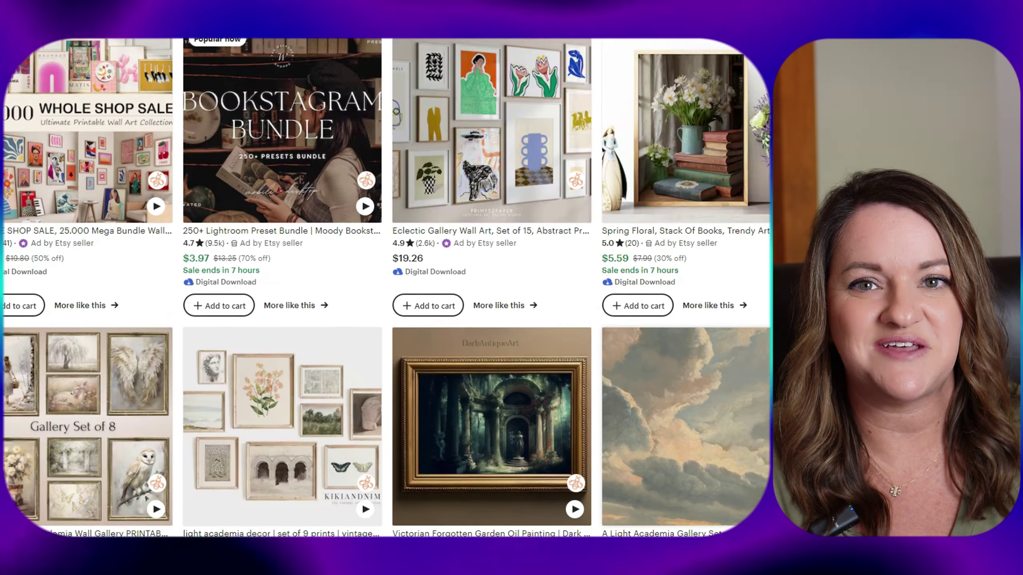
pyautogui.scroll(-6, 386, 288)
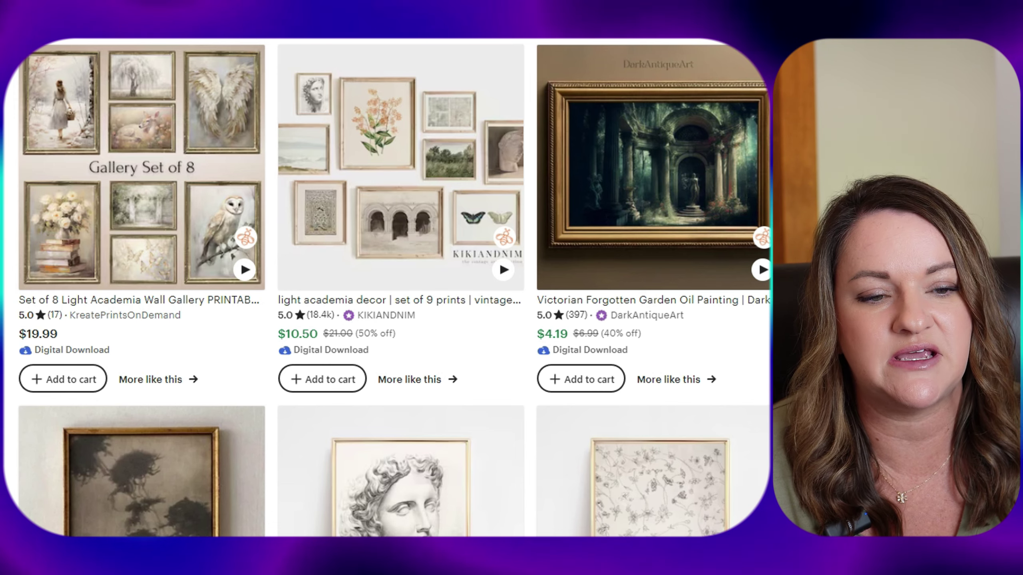
pyautogui.moveTo(35, 287)
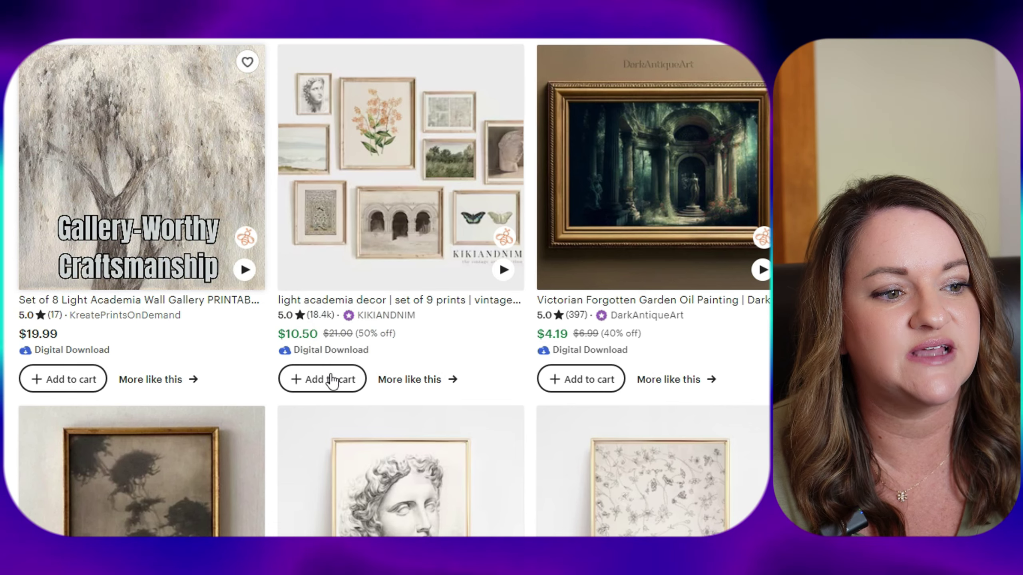
pyautogui.scroll(-10, 355, 395)
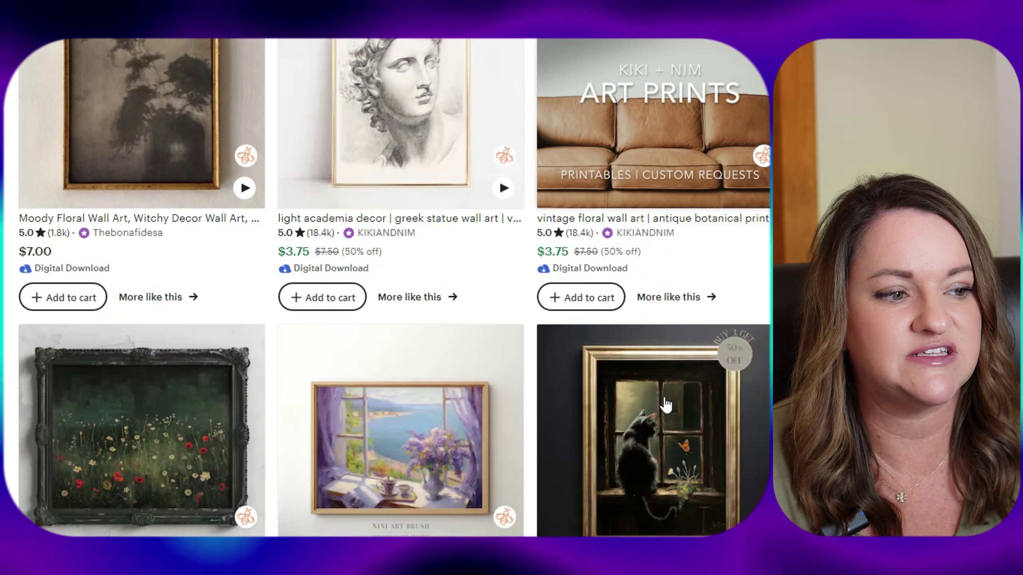
pyautogui.scroll(-12, 666, 404)
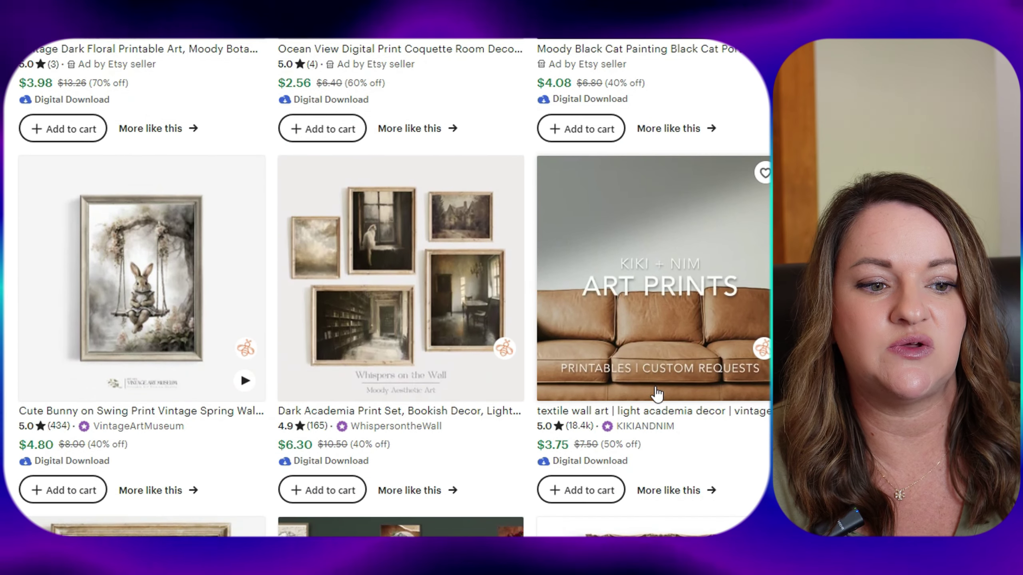
pyautogui.moveTo(489, 346)
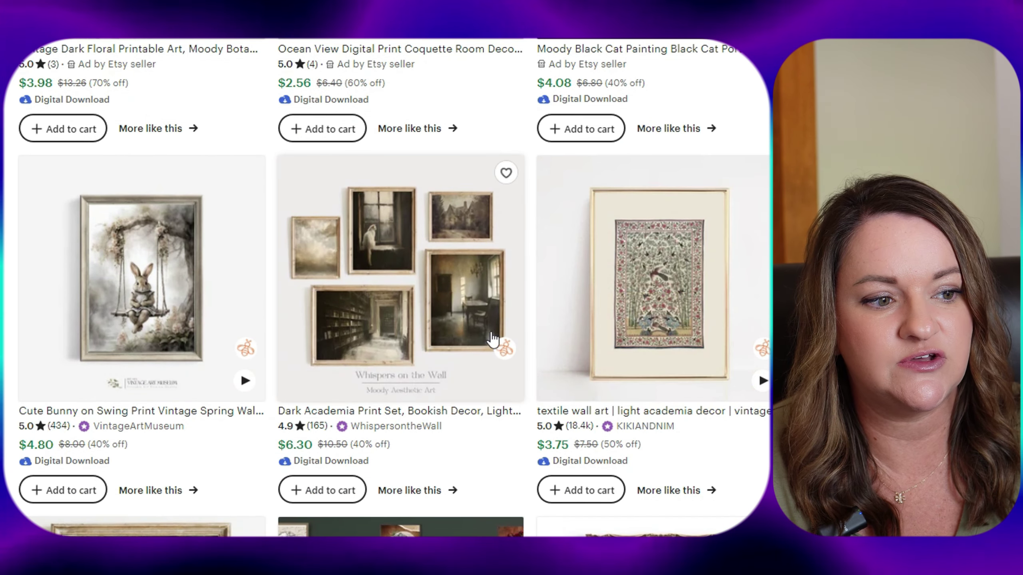
pyautogui.moveTo(167, 335)
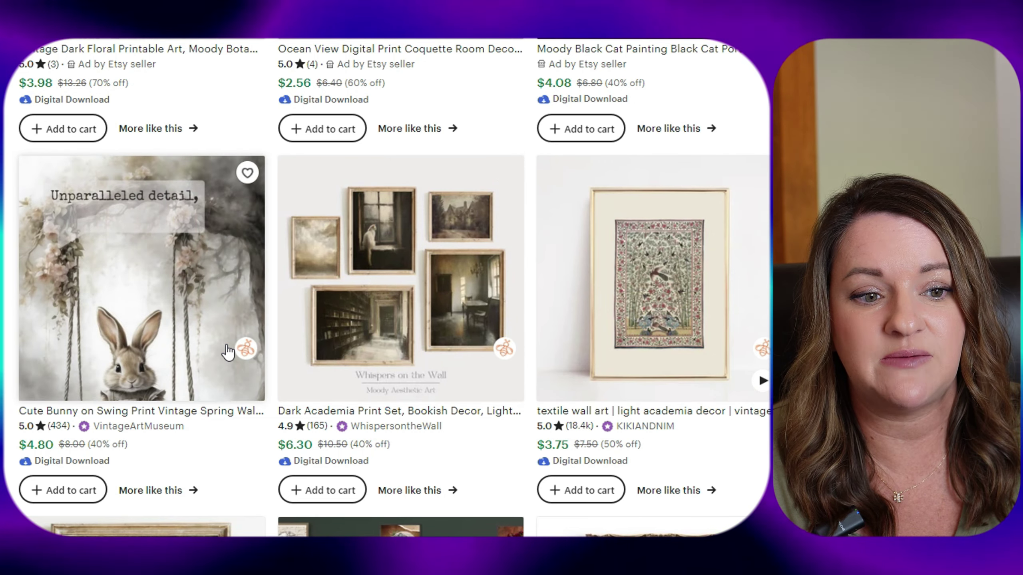
pyautogui.scroll(15, 227, 351)
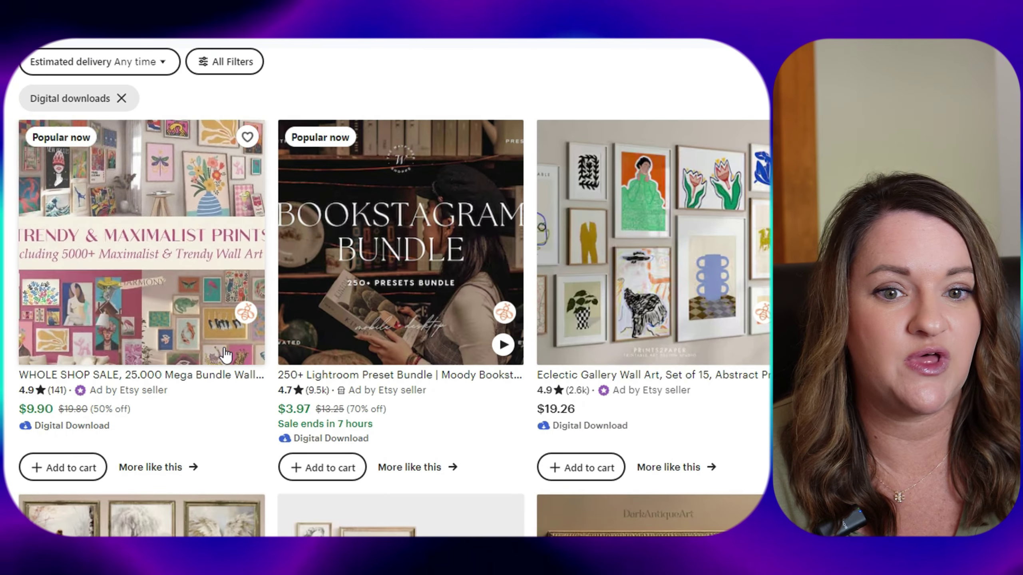
pyautogui.scroll(2, 225, 354)
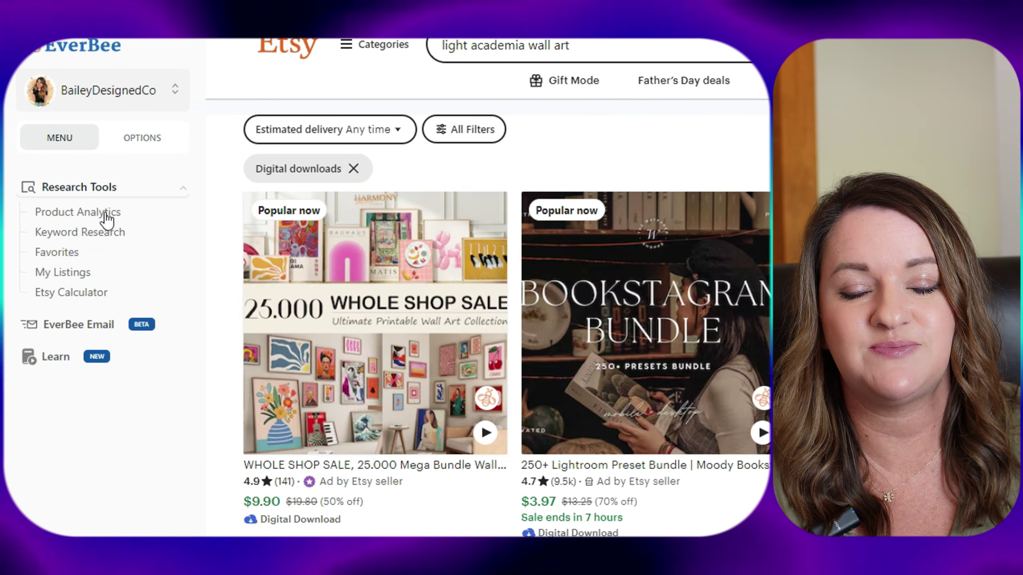
# Show EverBee Product Analytics for the 64 listings, sorted by monthly revenue, highest first.
pyautogui.click(103, 210)
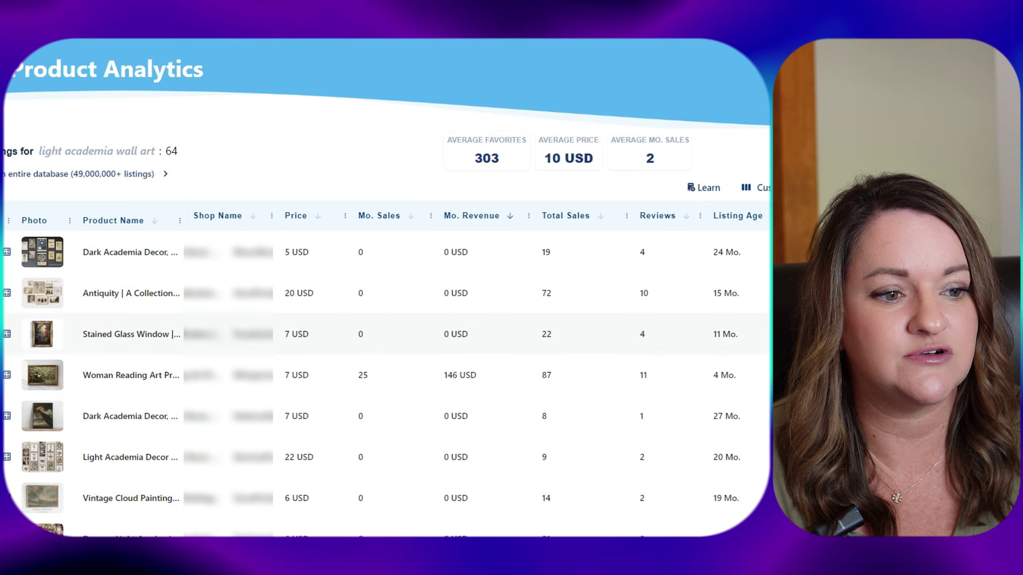
pyautogui.click(510, 216)
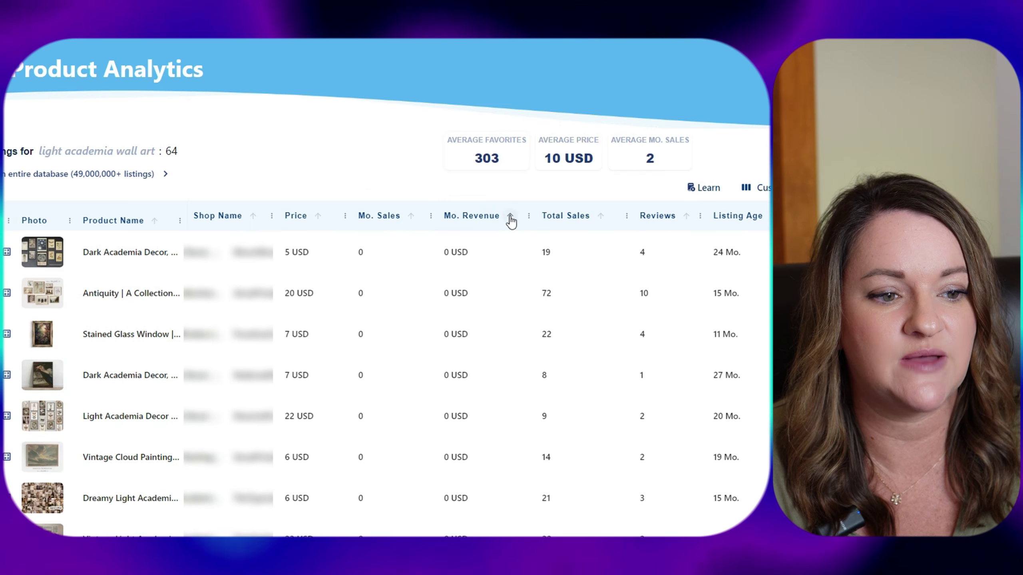
pyautogui.click(510, 217)
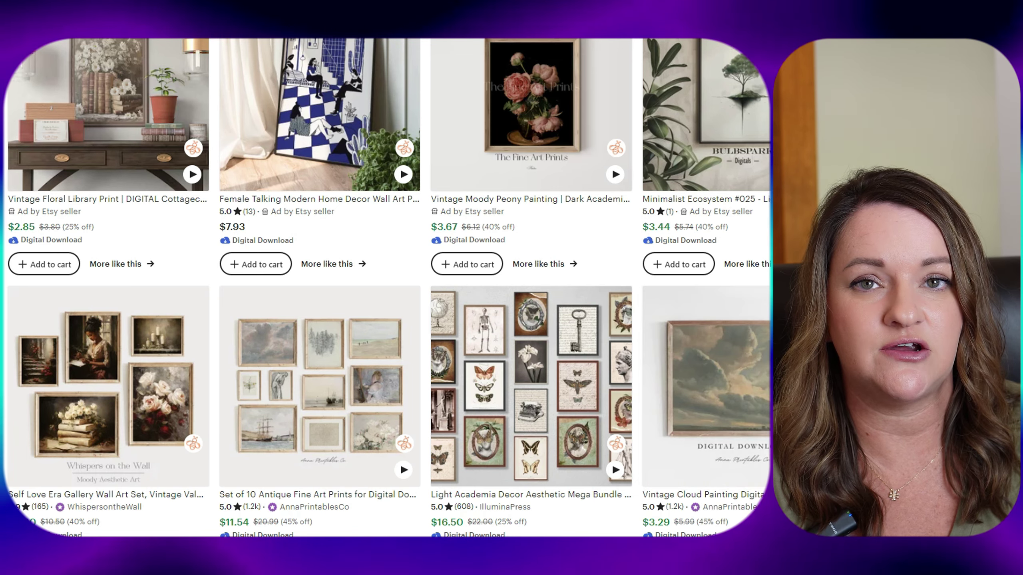
# Scroll through more light and dark academia wall-art listings in the Etsy results.
pyautogui.scroll(-5, 387, 288)
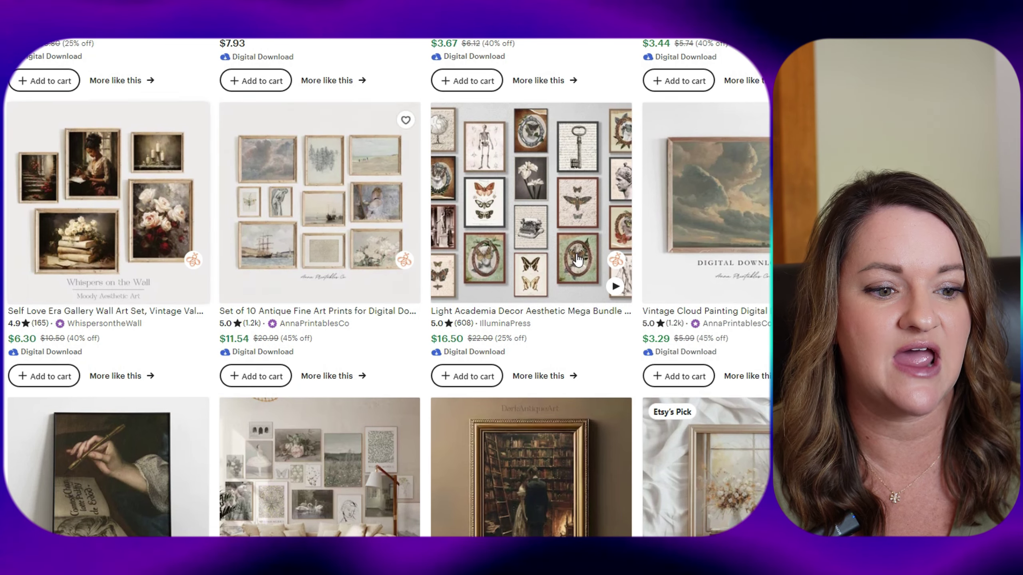
pyautogui.scroll(-5, 387, 288)
pyautogui.scroll(-1, 387, 287)
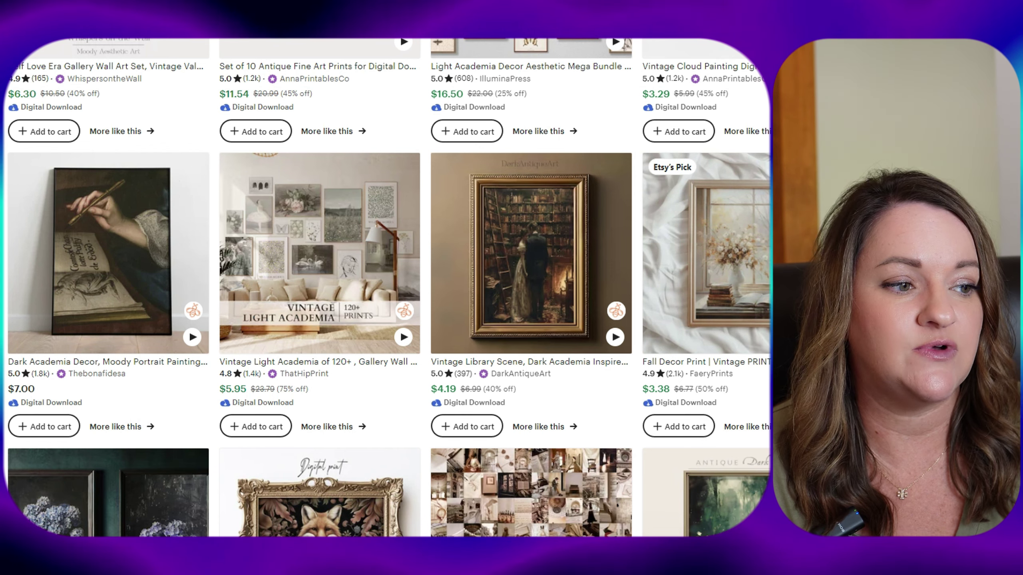
pyautogui.moveTo(598, 314)
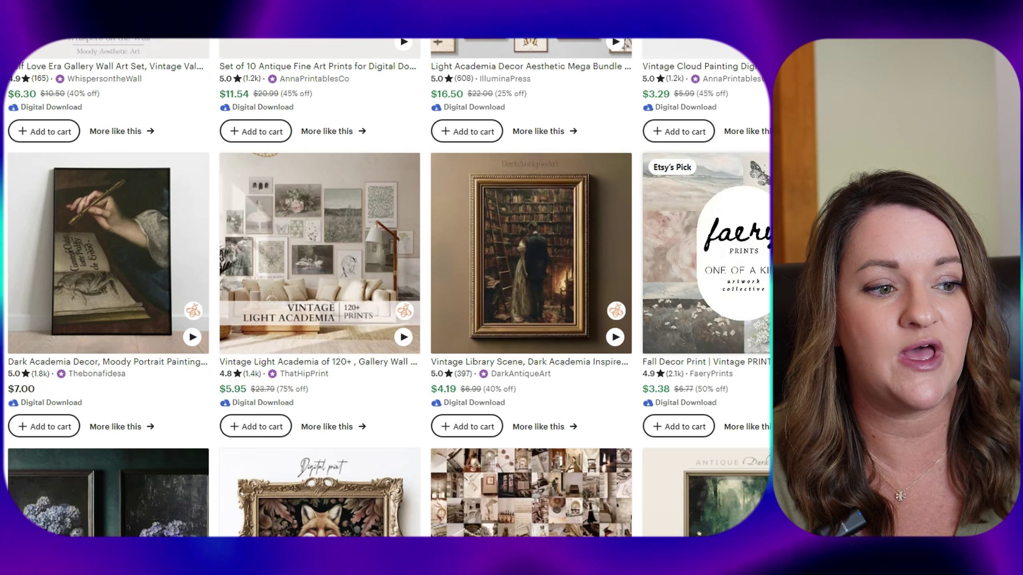
pyautogui.scroll(-3, 386, 288)
pyautogui.scroll(-3, 387, 288)
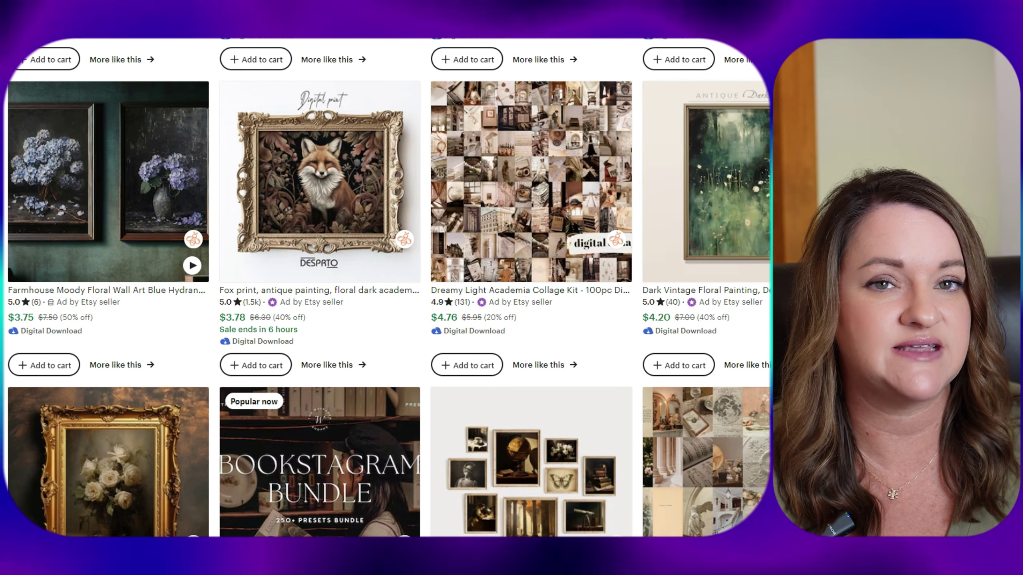
pyautogui.scroll(-1, 387, 287)
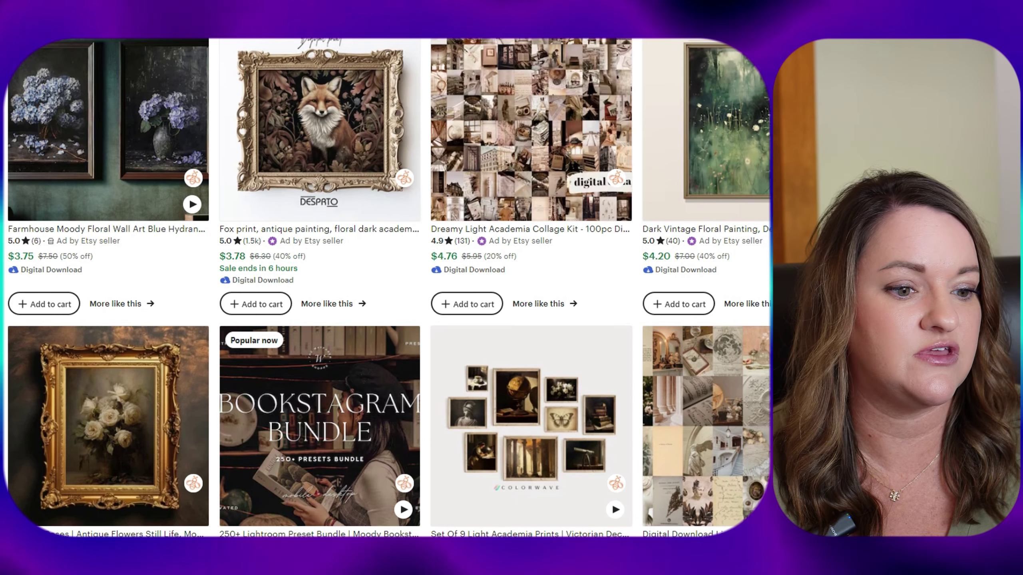
pyautogui.scroll(-2, 387, 288)
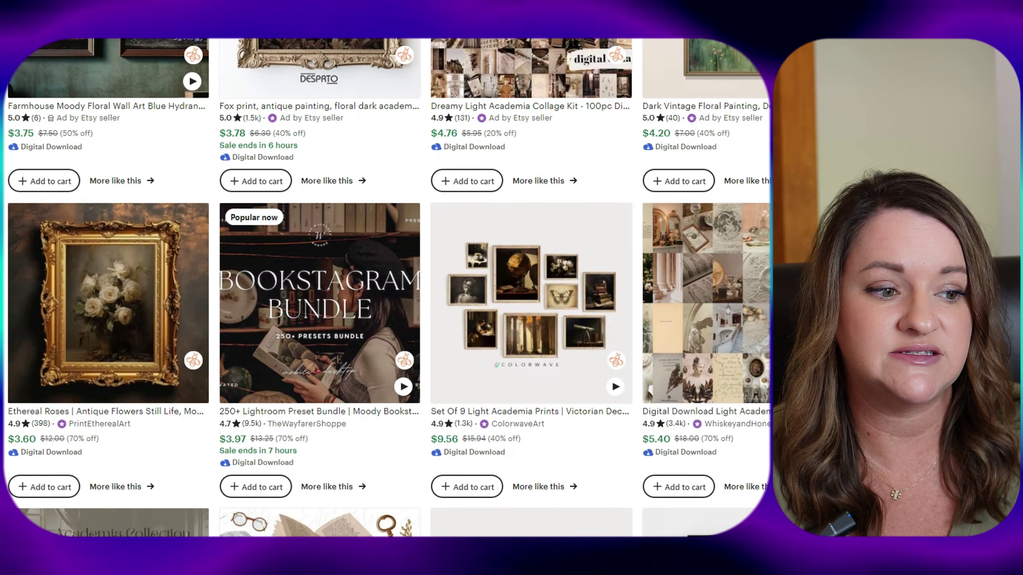
pyautogui.scroll(-7, 387, 287)
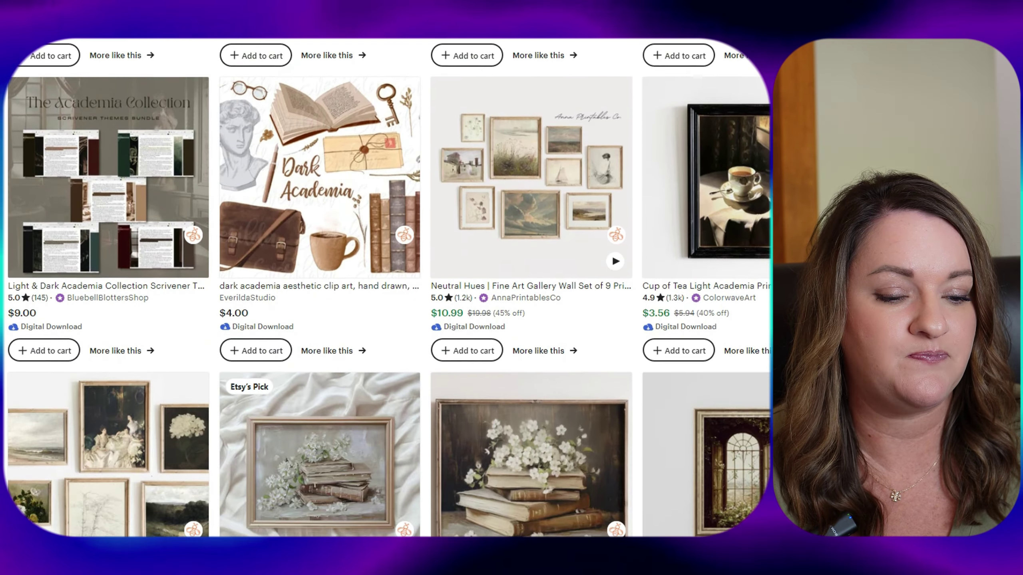
pyautogui.scroll(-2, 386, 288)
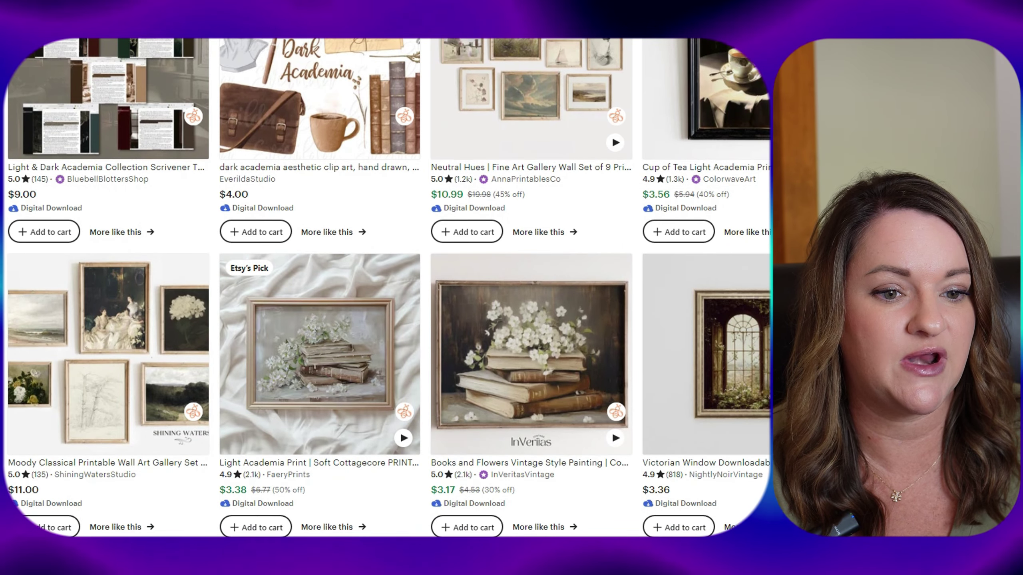
pyautogui.scroll(-3, 386, 287)
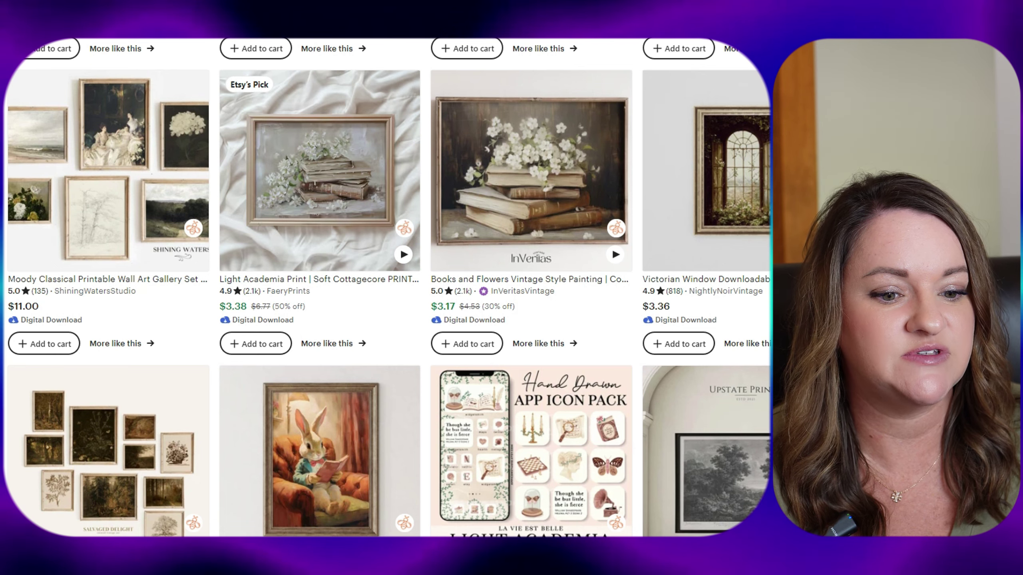
pyautogui.scroll(-2, 387, 288)
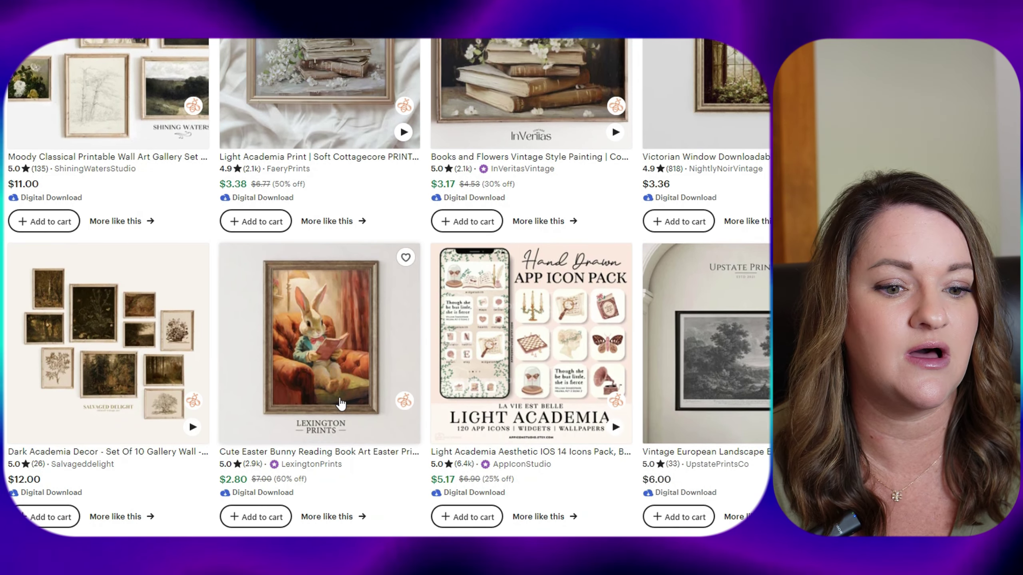
pyautogui.scroll(-5, 344, 347)
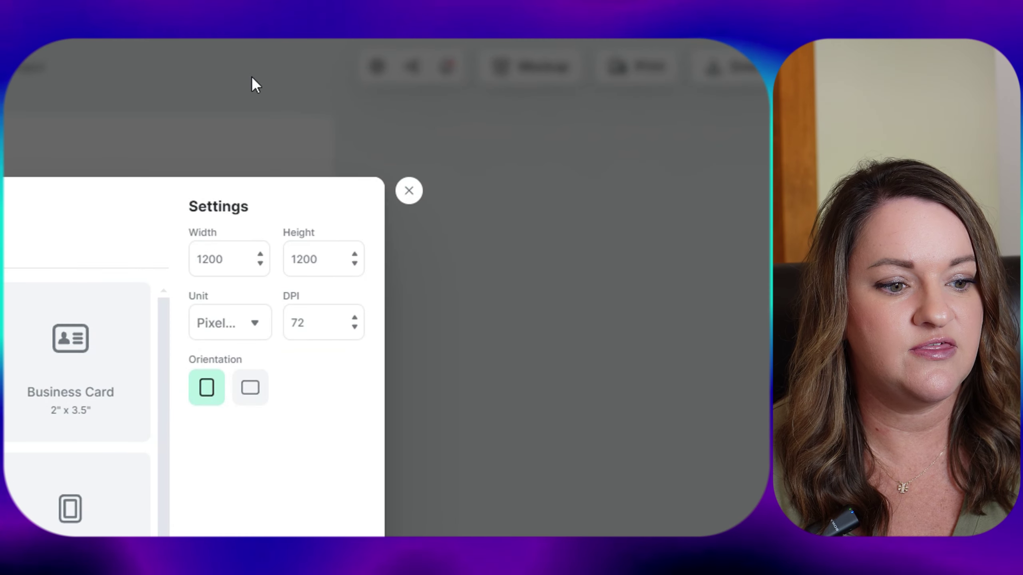
# Create a blank 24 × 36 inch Poster Big artboard at 300 DPI.
pyautogui.scroll(-2, 249, 386)
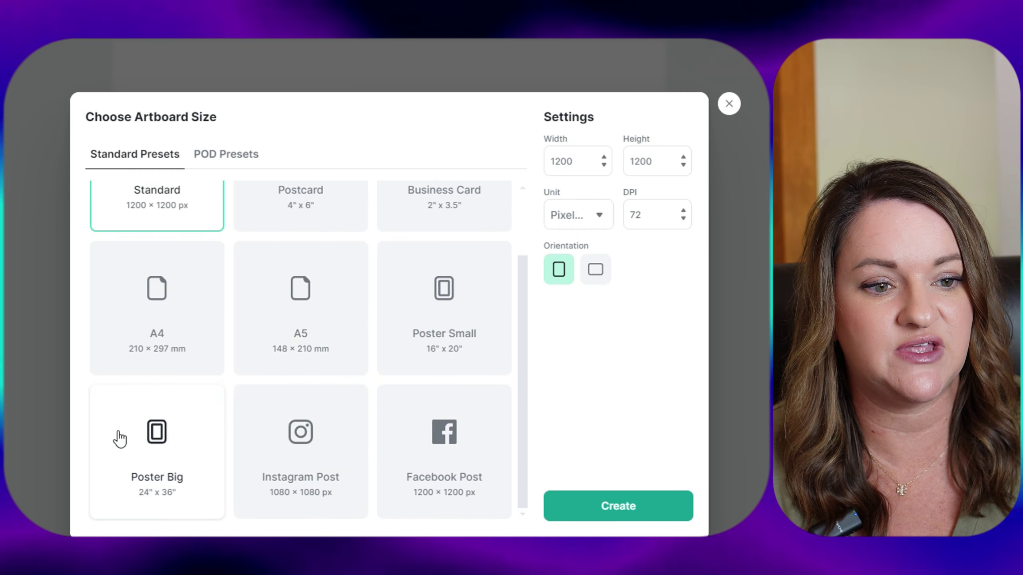
pyautogui.click(165, 445)
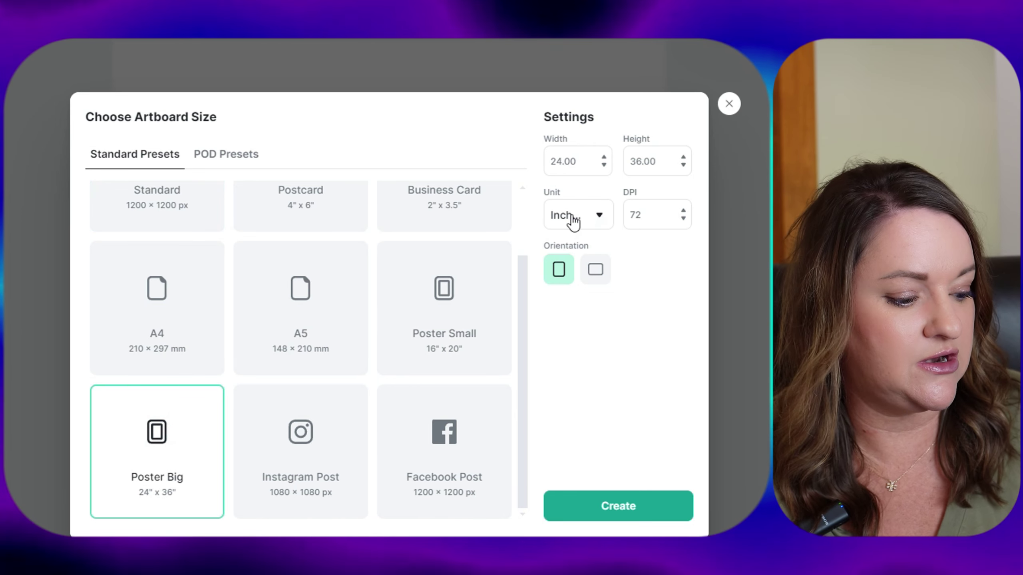
pyautogui.click(654, 213)
pyautogui.write('300')
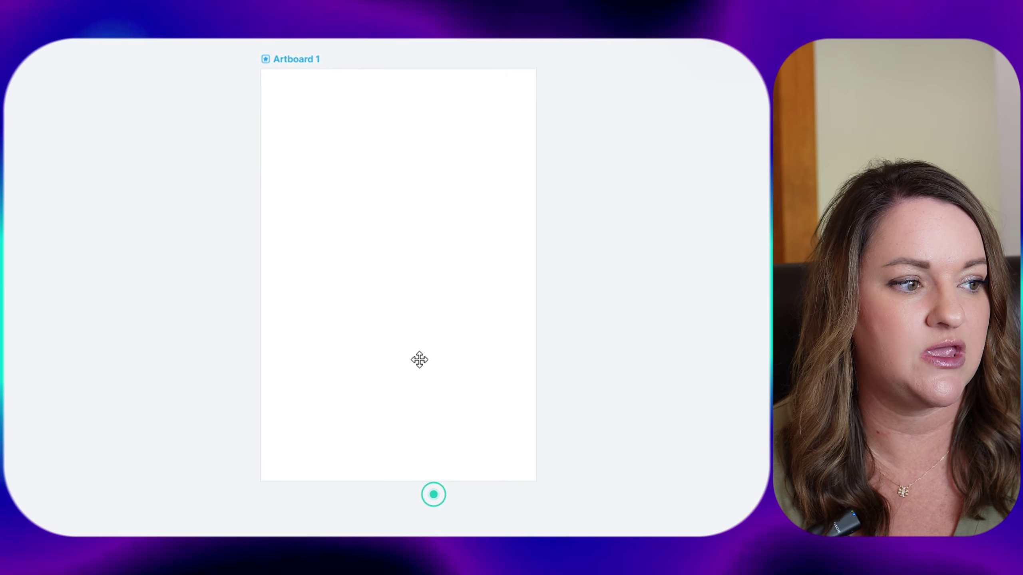
pyautogui.click(419, 357)
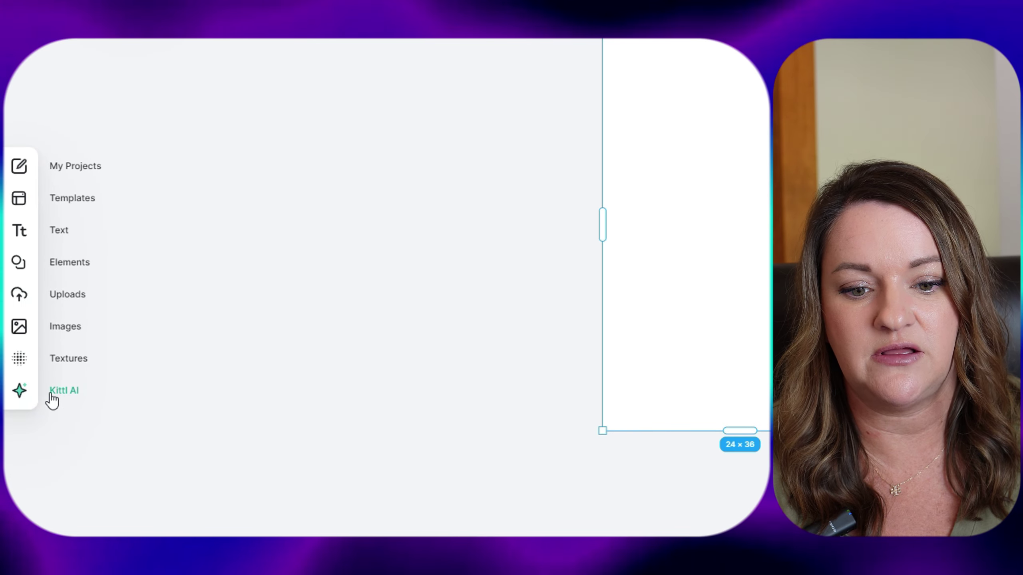
# Bring up Kittl AI with an empty prompt box and the full Image Styles gallery.
pyautogui.click(63, 397)
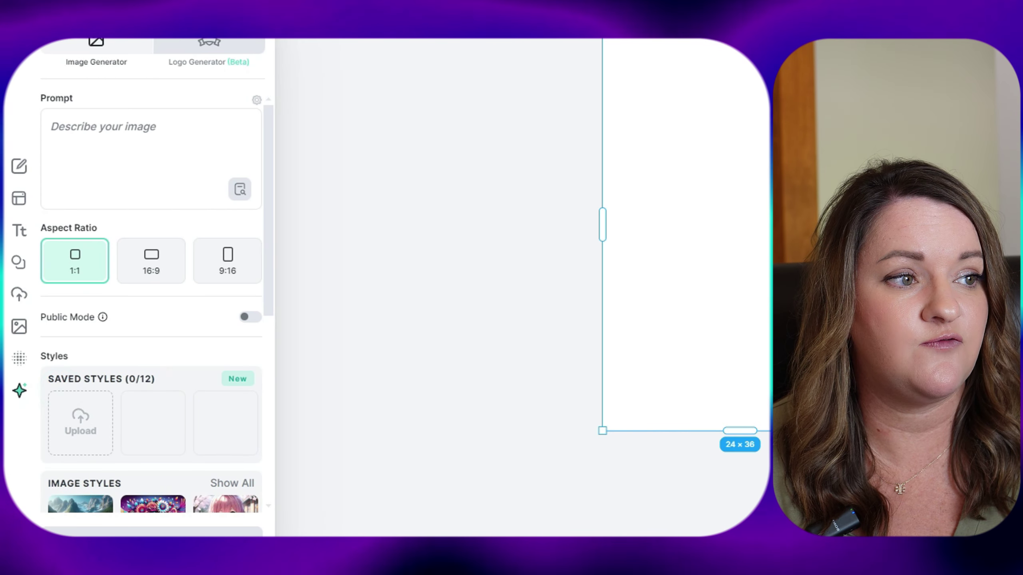
pyautogui.hotkey('ctrl', 'v')
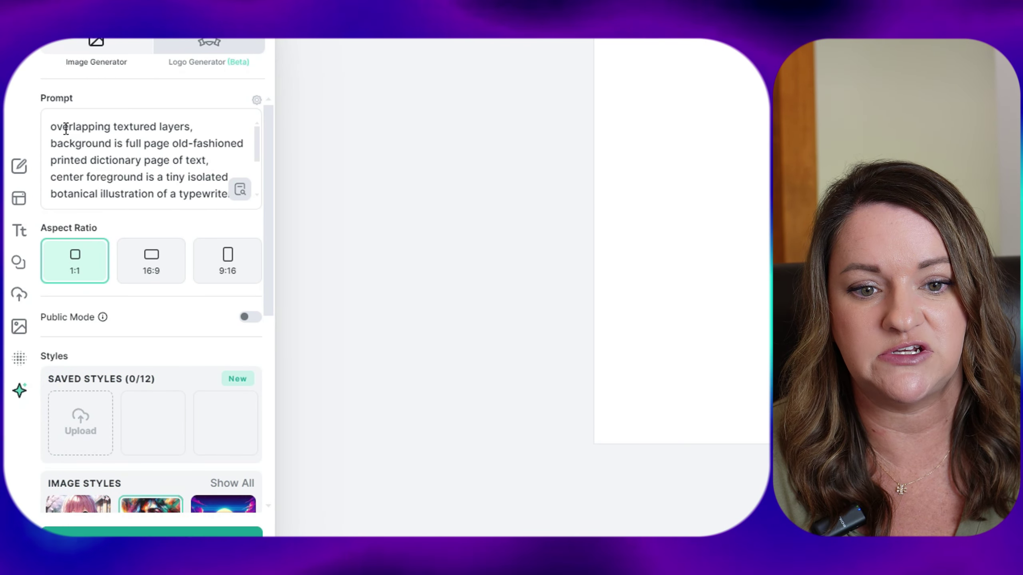
pyautogui.moveTo(49, 124); pyautogui.dragTo(228, 222)
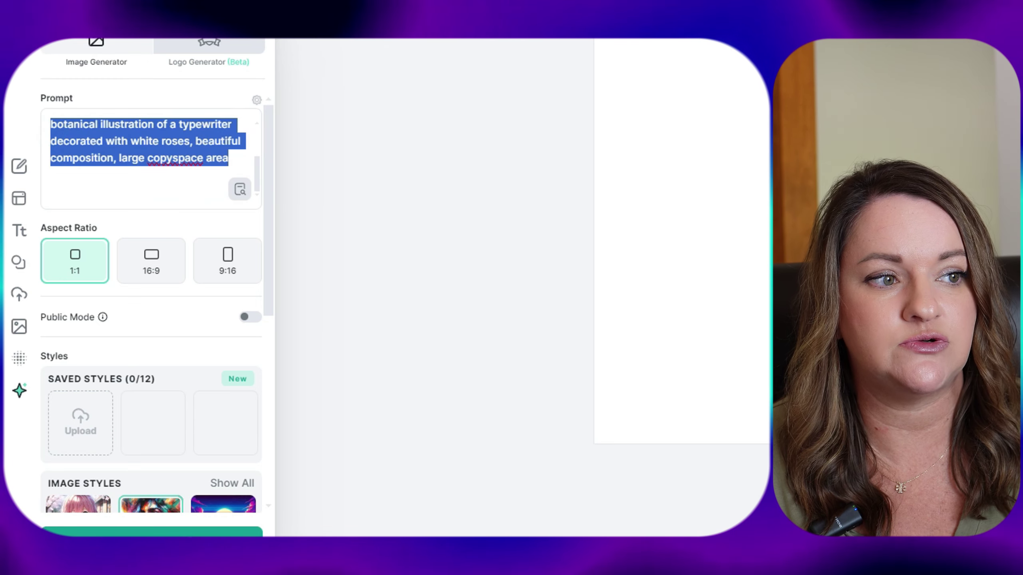
pyautogui.press('BackSpace')
pyautogui.click(159, 126)
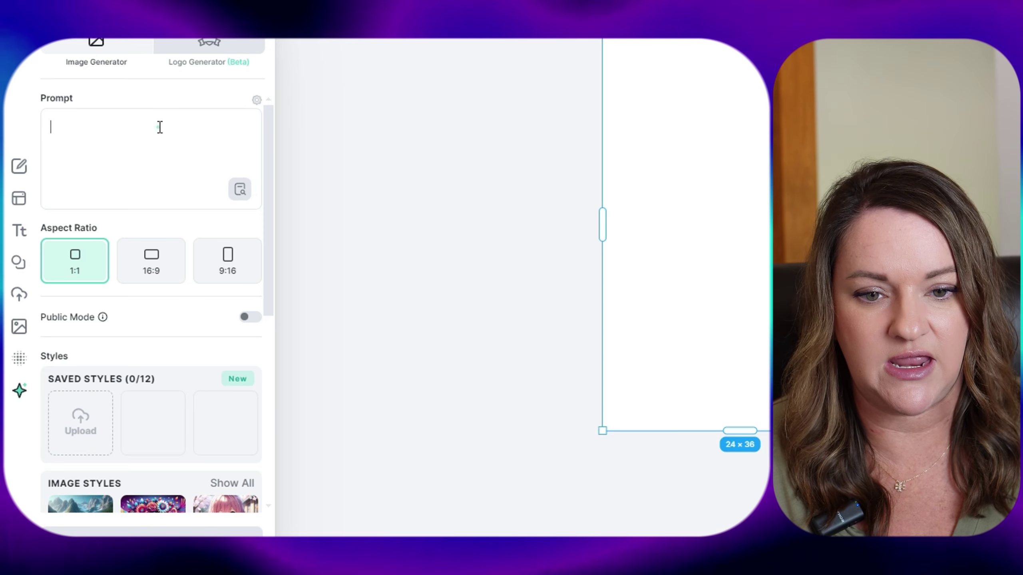
pyautogui.scroll(-4, 227, 443)
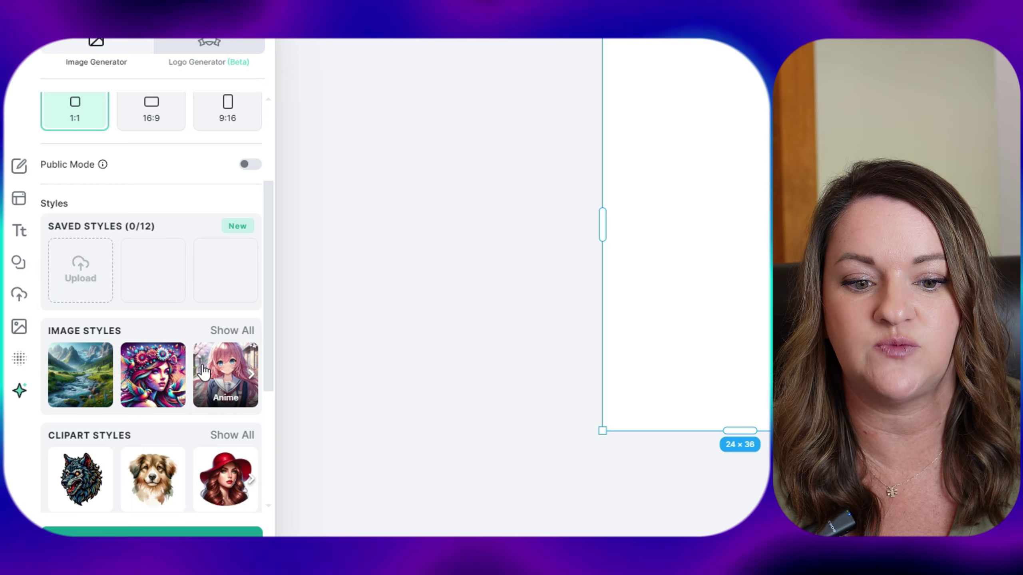
pyautogui.click(238, 335)
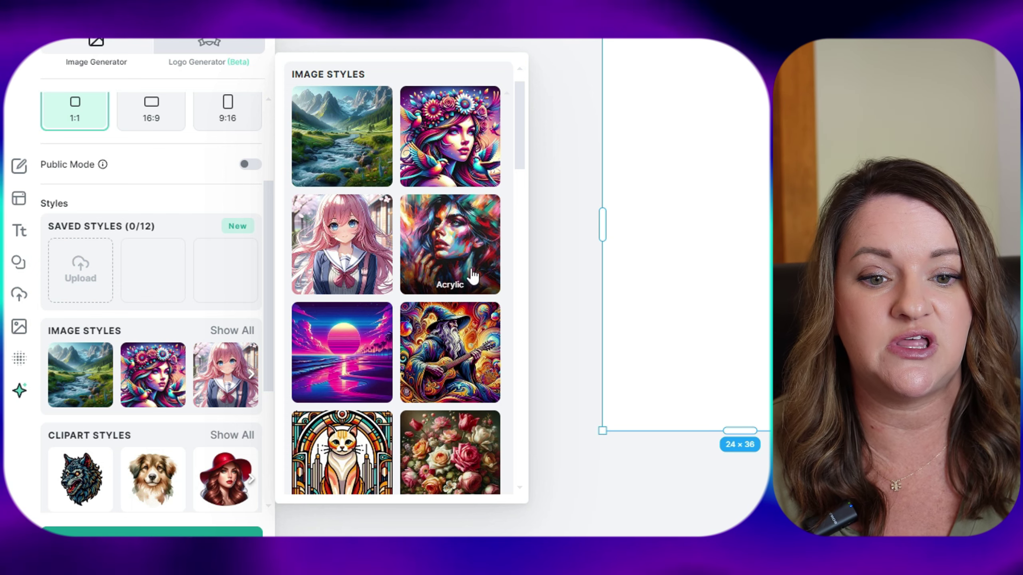
# Choose the Acrylic style for the rose-decorated typewriter artwork.
pyautogui.click(459, 236)
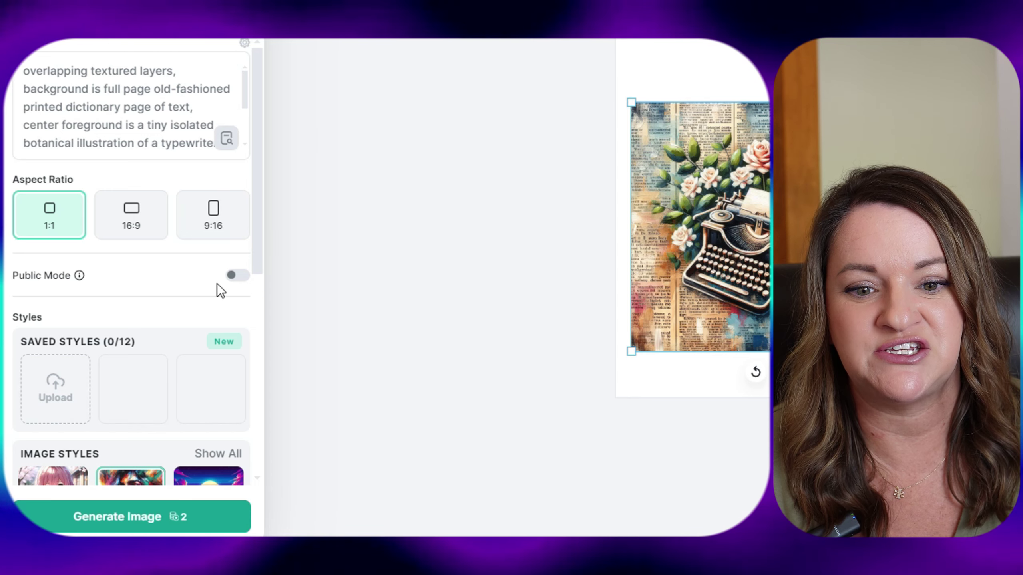
# Regenerate the typewriter image at 9:16 and scale it to fill the artboard's width.
pyautogui.click(242, 226)
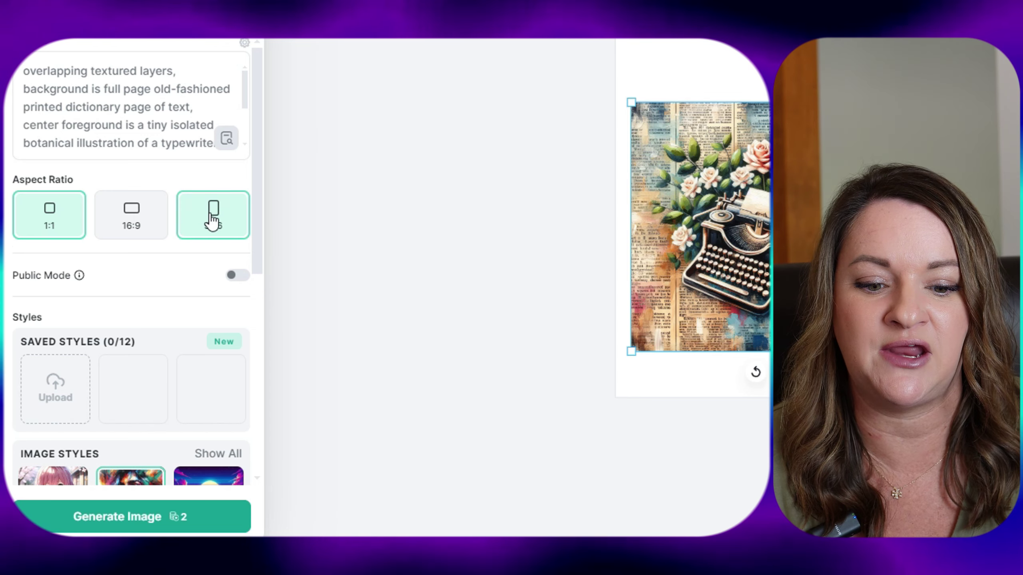
pyautogui.click(212, 519)
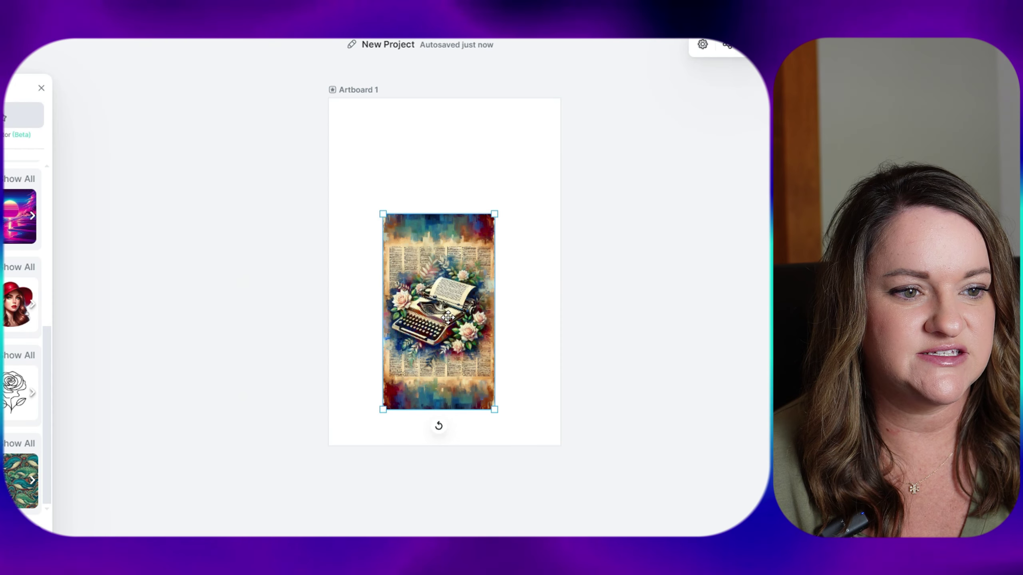
pyautogui.moveTo(439, 333); pyautogui.dragTo(382, 210)
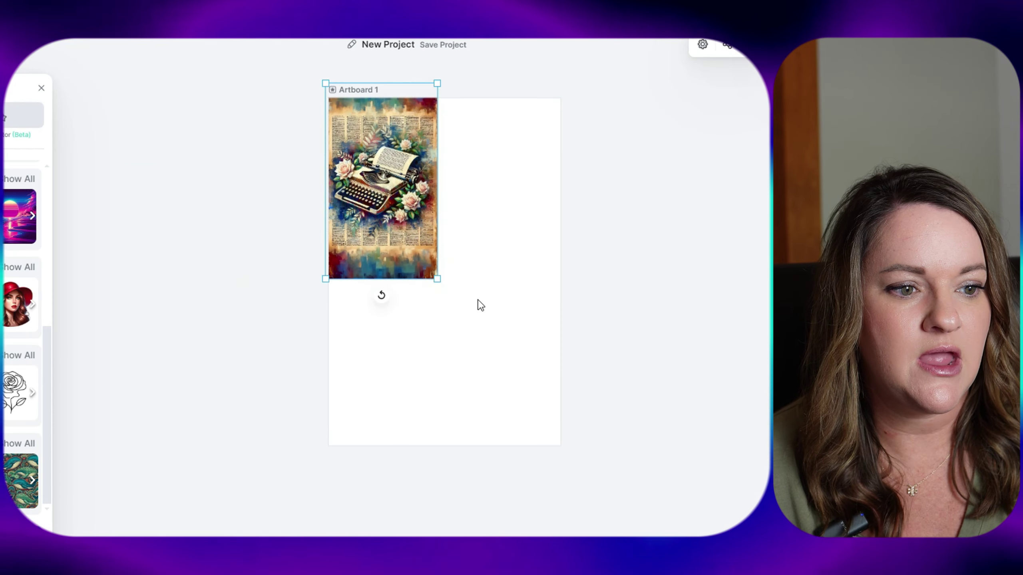
pyautogui.moveTo(439, 285); pyautogui.dragTo(627, 435)
pyautogui.moveTo(497, 392)
pyautogui.mouseDown()
pyautogui.moveTo(501, 368)
pyautogui.moveTo(500, 379)
pyautogui.mouseUp()
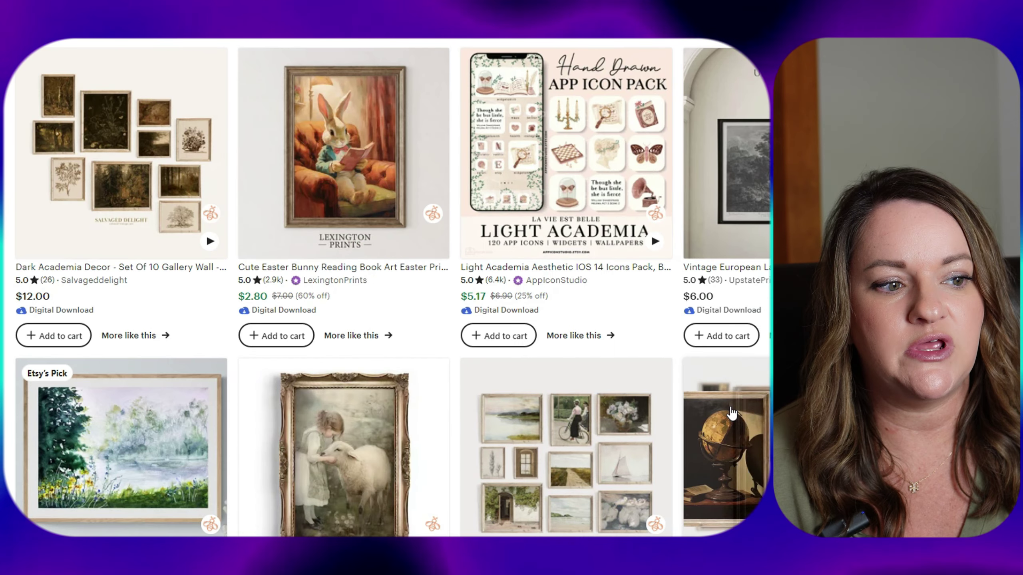
# Scroll back up through the softer light academia poster listings in the Etsy results.
pyautogui.scroll(10, 732, 413)
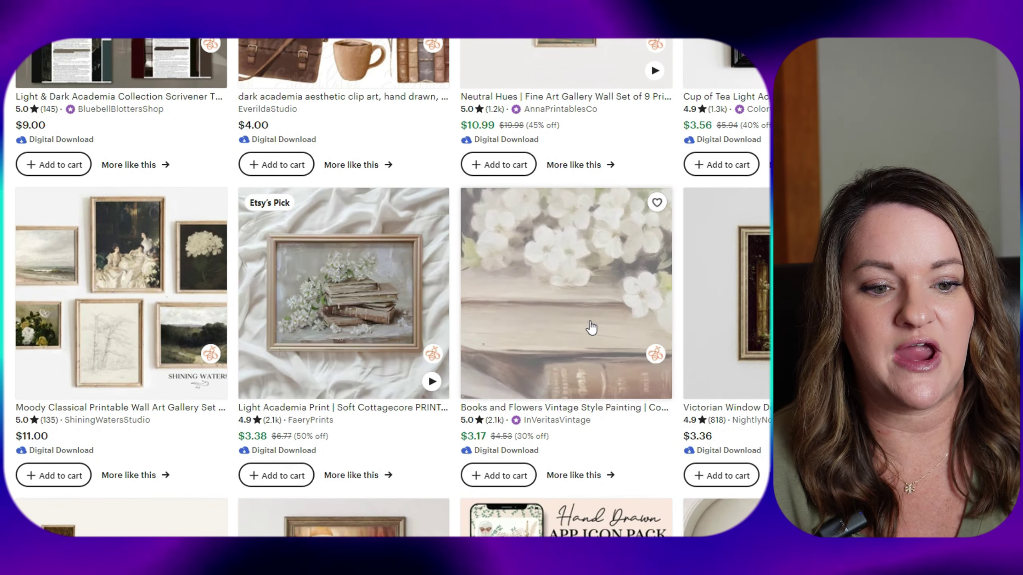
pyautogui.scroll(3, 226, 438)
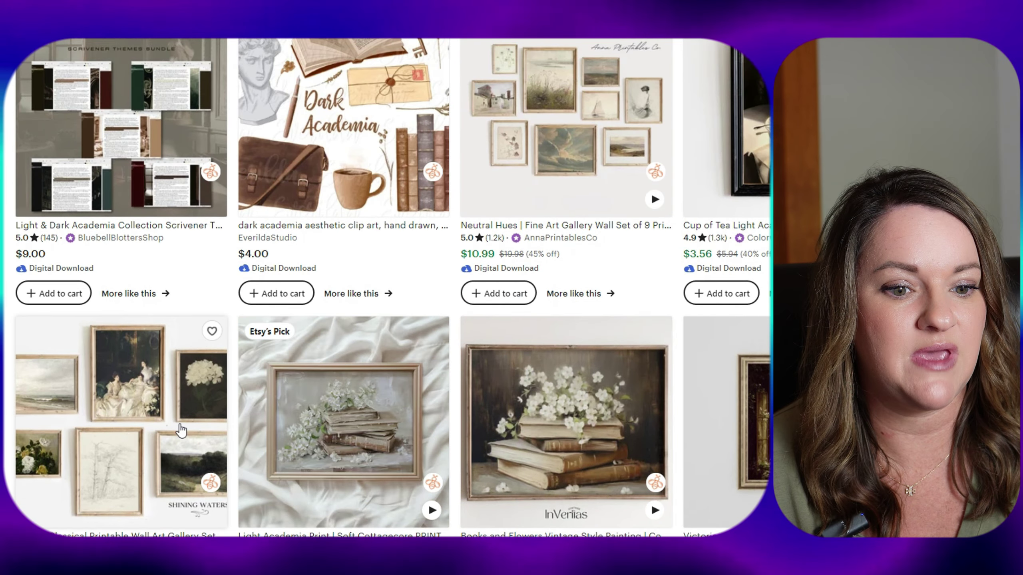
pyautogui.scroll(5, 365, 441)
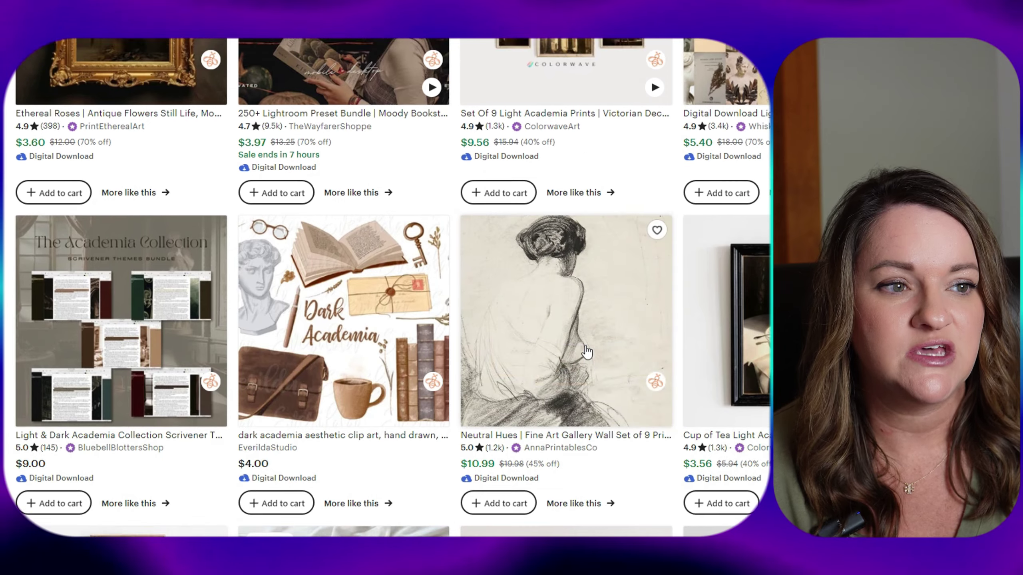
pyautogui.scroll(4, 586, 352)
pyautogui.scroll(-6, 576, 365)
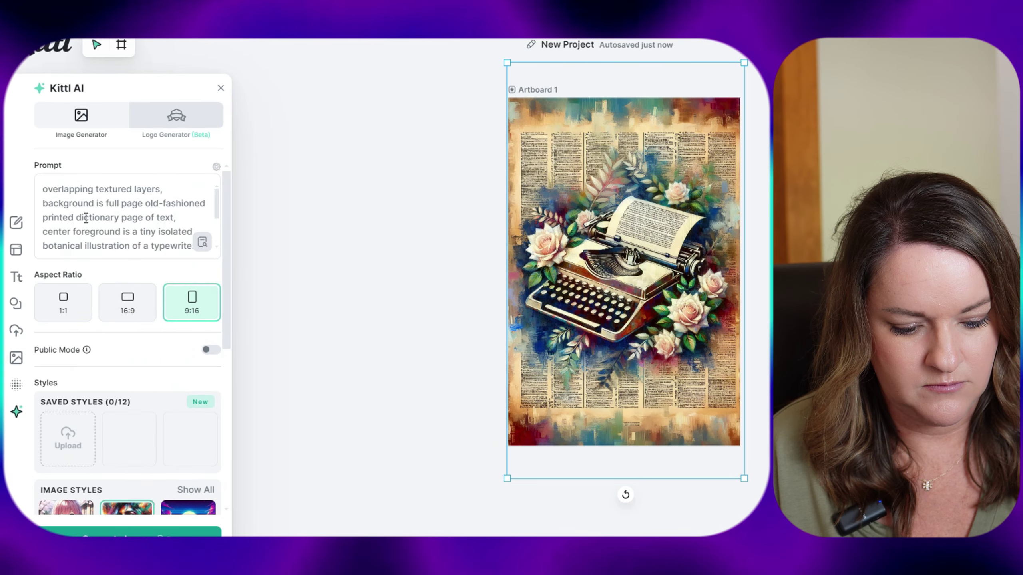
# Add a vintage palette of whites, creams, rose, beige, tans and browns to the prompt and regenerate.
pyautogui.scroll(-3, 81, 219)
pyautogui.write('tte should be a vintage')
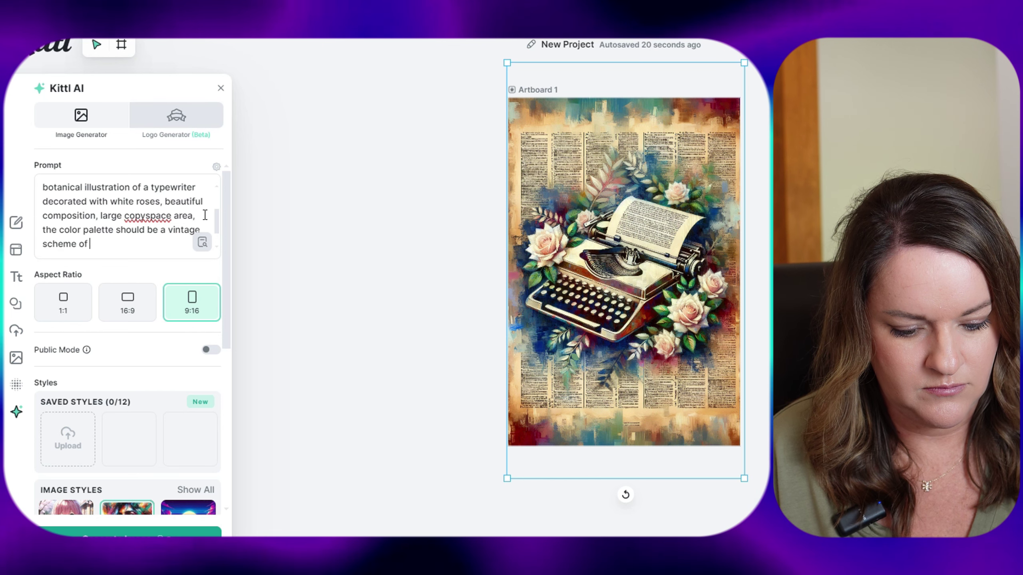
pyautogui.write(' scheme of whites, creams, rose, beige, t')
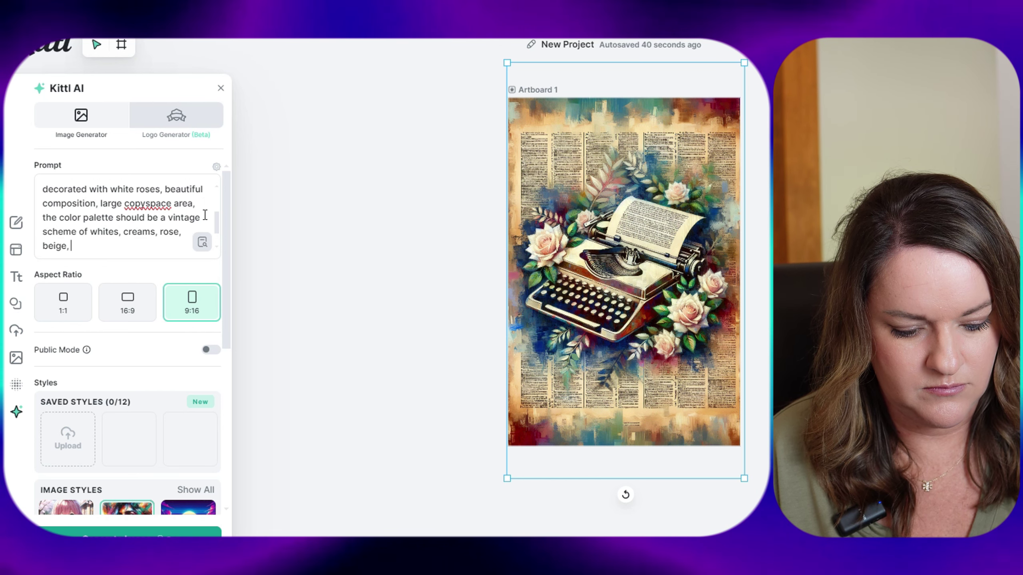
pyautogui.write('ans, and browns')
pyautogui.press('Return')
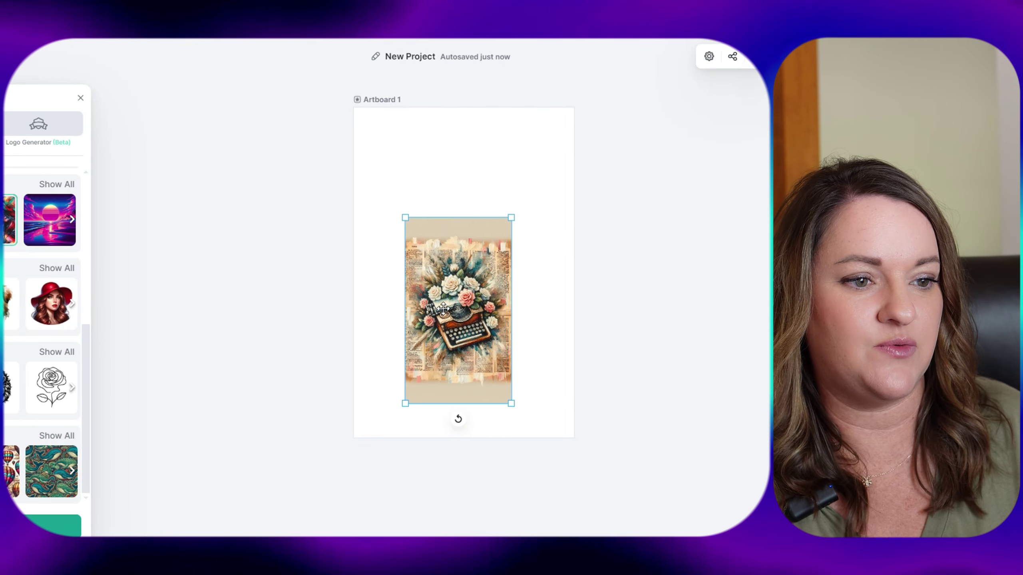
# Move and enlarge the new typewriter image to fill the artboard.
pyautogui.moveTo(453, 325); pyautogui.dragTo(394, 185)
pyautogui.moveTo(452, 263); pyautogui.dragTo(633, 439)
pyautogui.moveTo(528, 390); pyautogui.dragTo(531, 379)
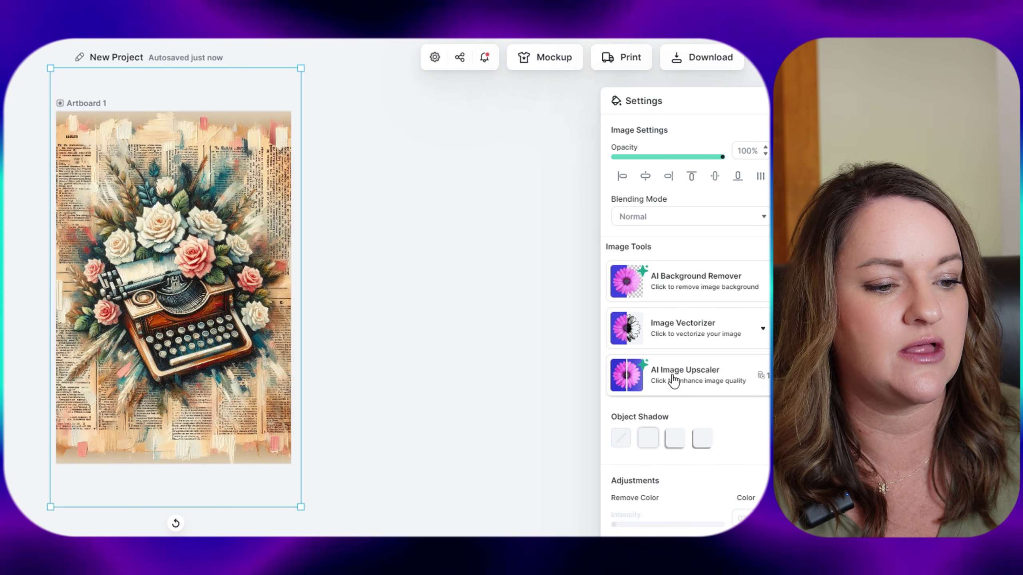
# Upscale the typewriter image and export a 24×36 in, 300 DPI PNG with Optimize Quality on.
pyautogui.click(692, 376)
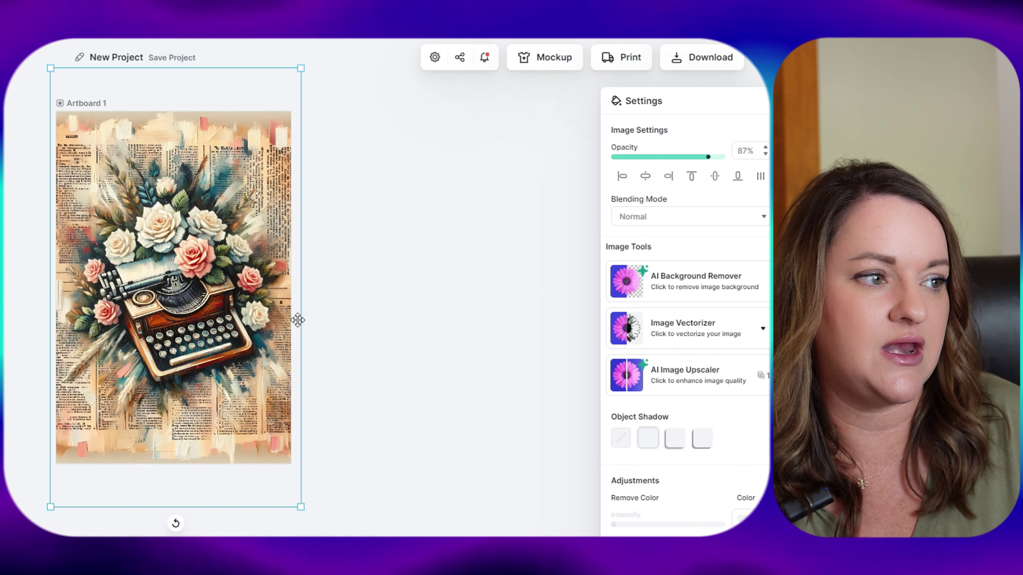
pyautogui.click(705, 60)
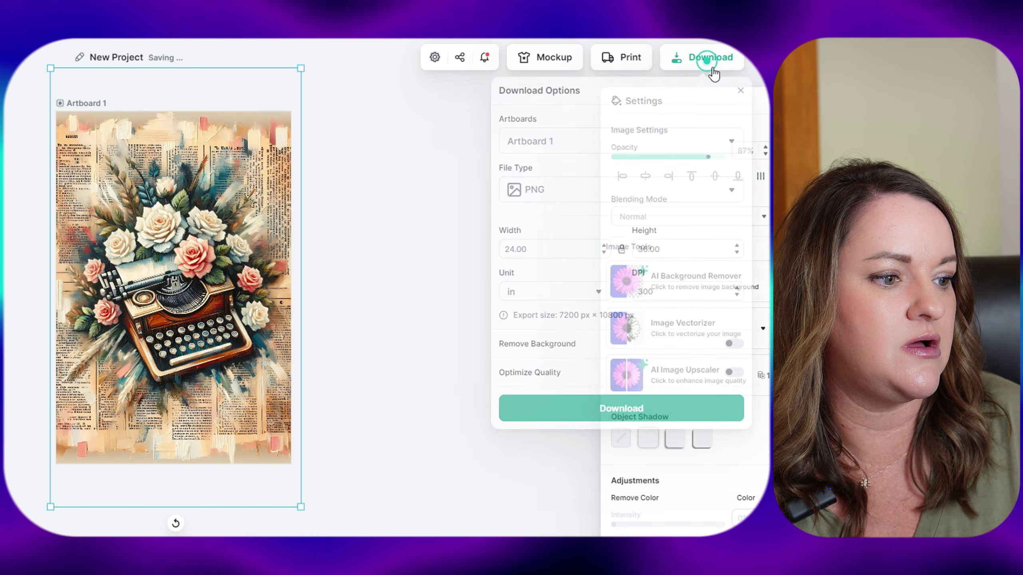
pyautogui.click(740, 375)
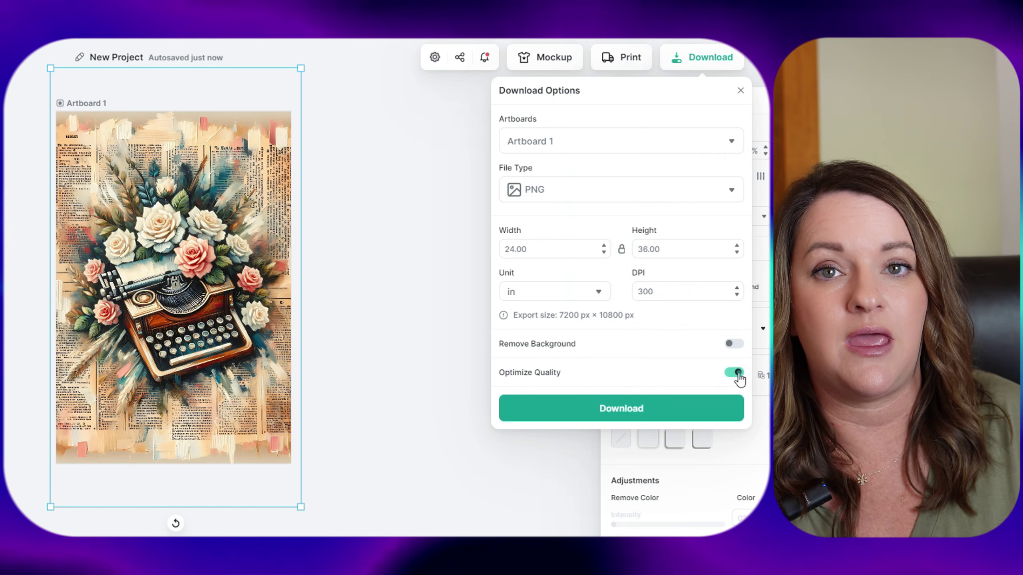
pyautogui.click(619, 416)
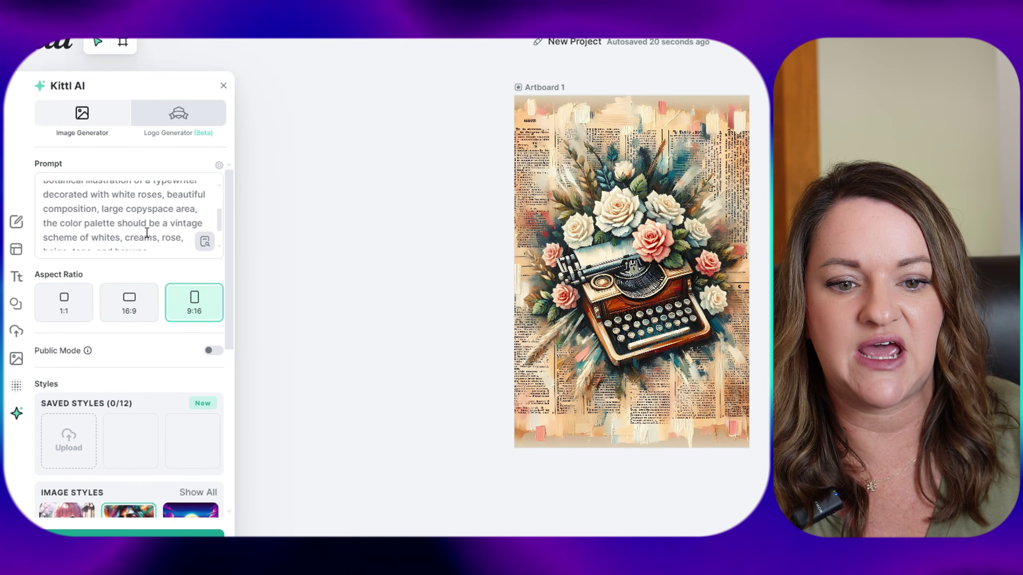
# Change the prompt subject from typewriter to a stack of books and regenerate the image.
pyautogui.scroll(3, 147, 233)
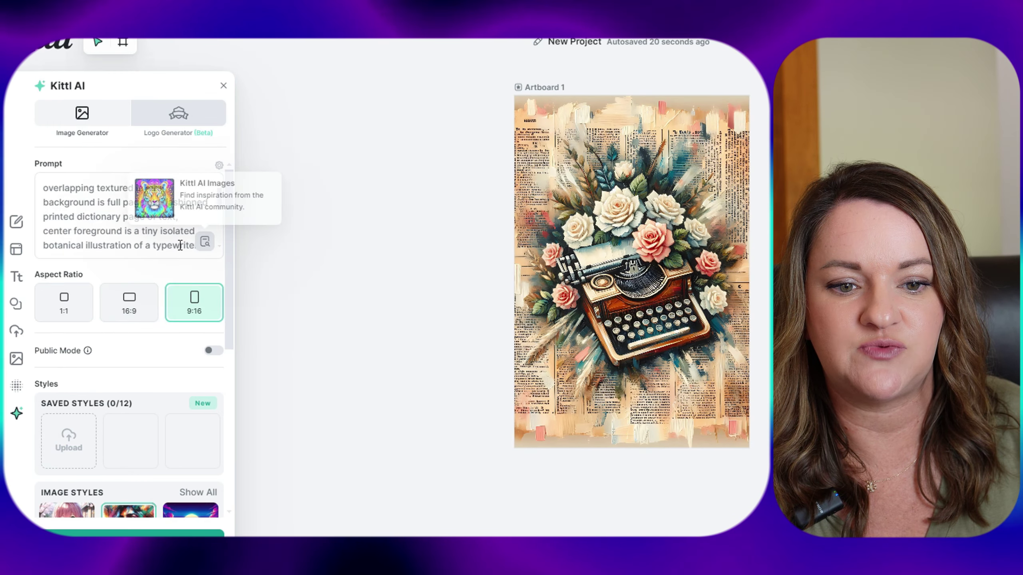
pyautogui.click(154, 245)
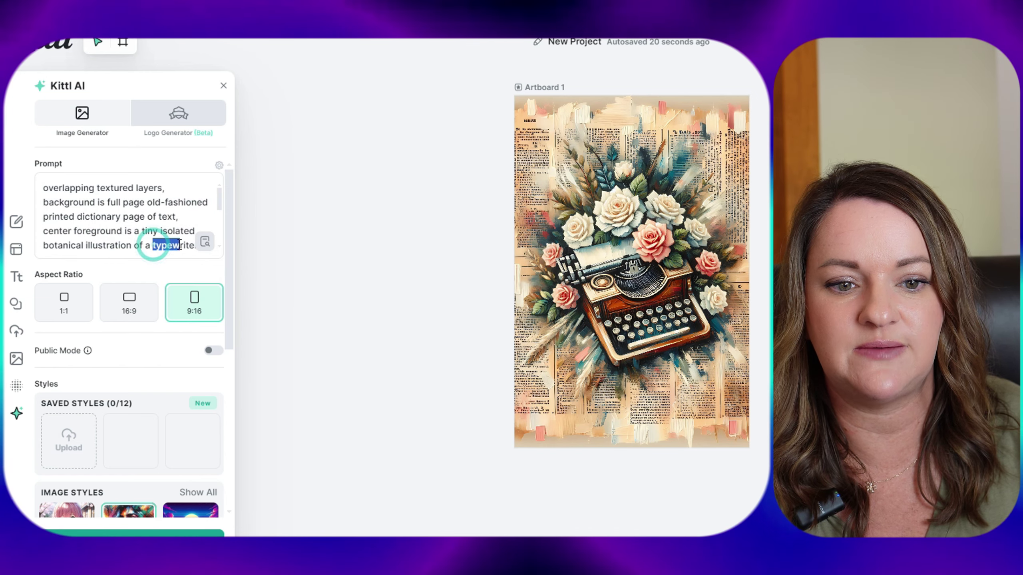
pyautogui.moveTo(181, 244)
pyautogui.mouseDown()
pyautogui.moveTo(213, 247)
pyautogui.moveTo(183, 221)
pyautogui.moveTo(188, 176)
pyautogui.moveTo(187, 230)
pyautogui.mouseUp()
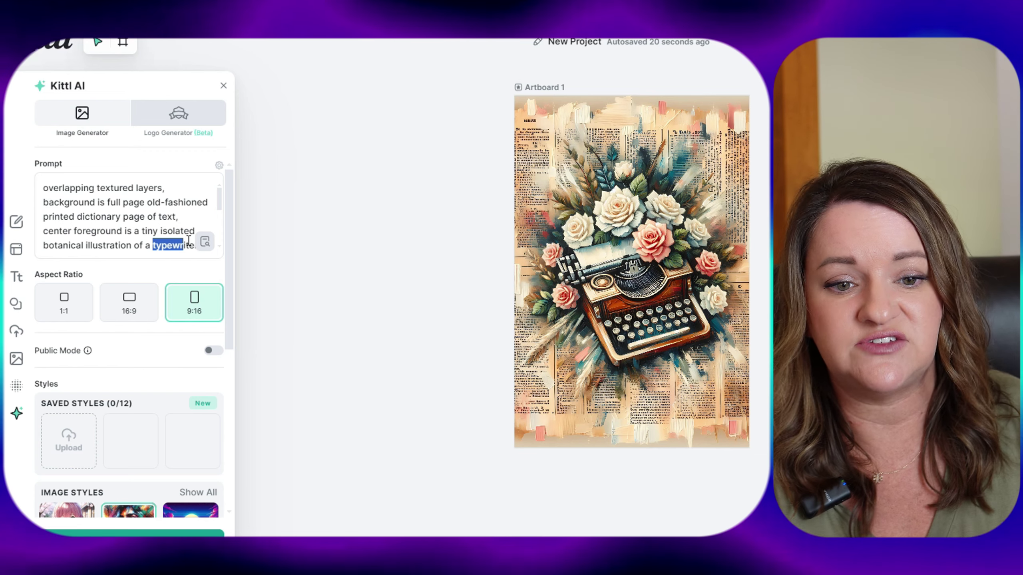
pyautogui.press('BackSpace')
pyautogui.press('Delete')
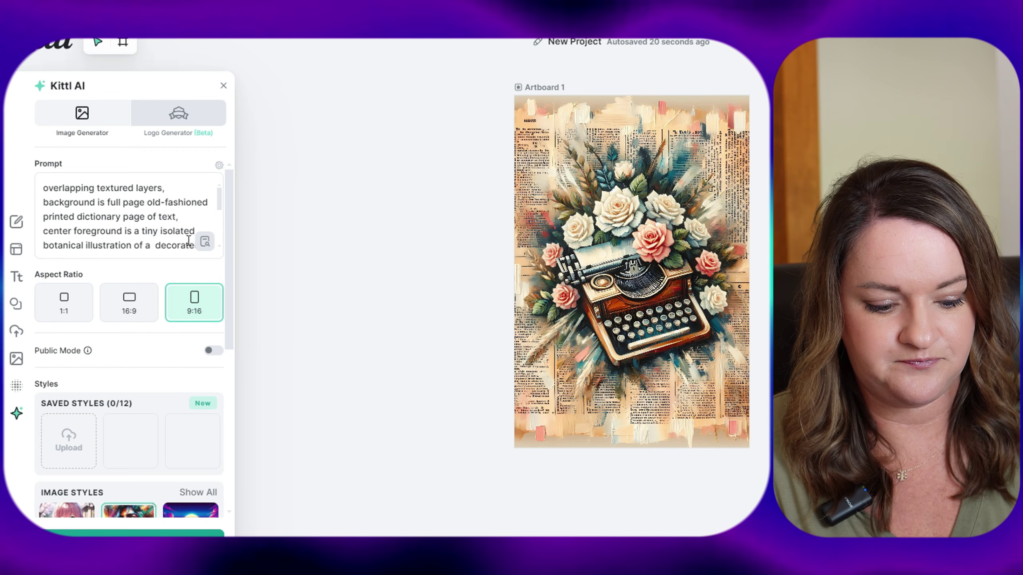
pyautogui.write('ack')
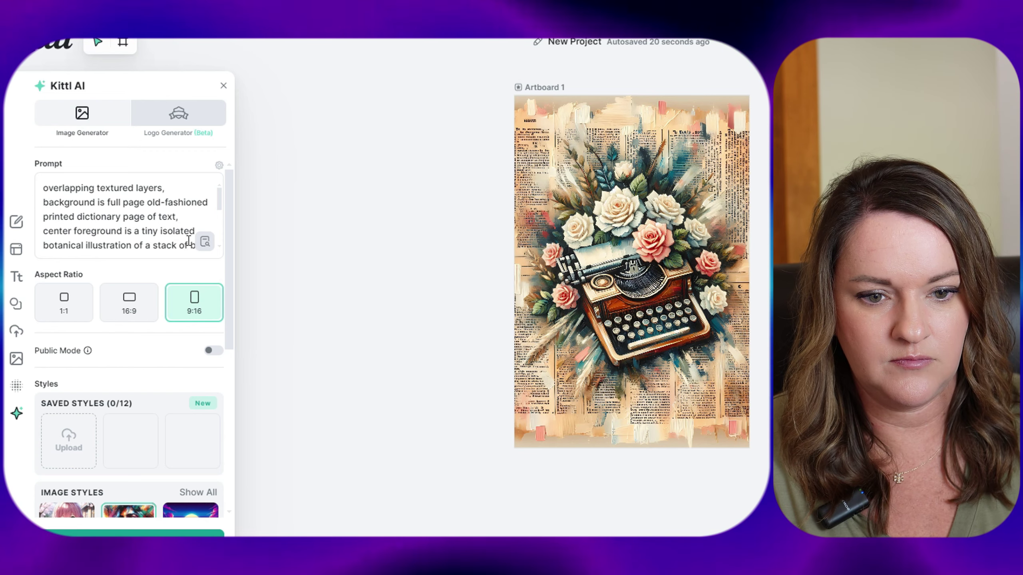
pyautogui.scroll(-1, 188, 240)
pyautogui.press('Return')
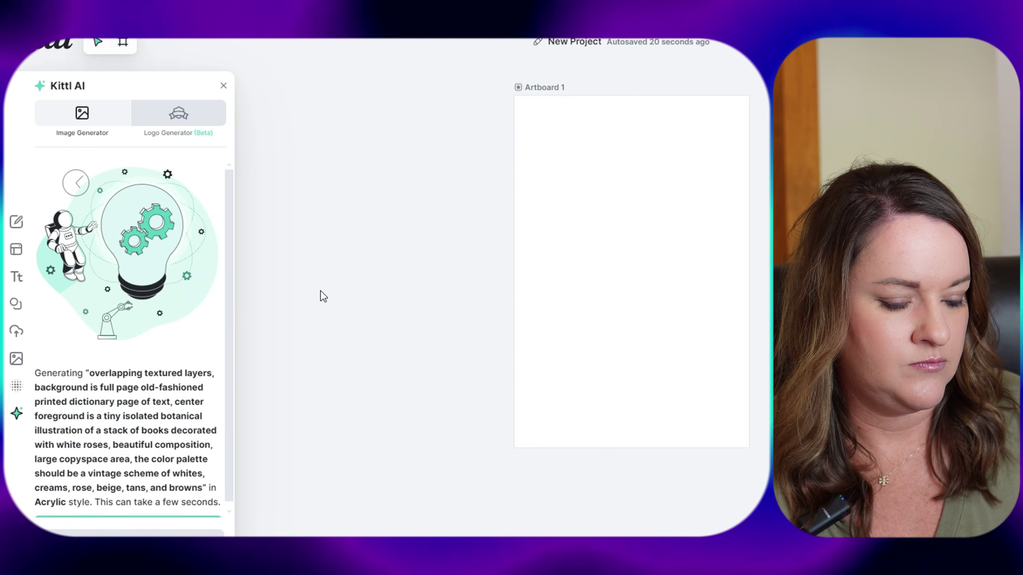
# Move the book-and-roses image to the top-left corner and enlarge it to fill the artboard.
pyautogui.moveTo(629, 303); pyautogui.dragTo(577, 174)
pyautogui.moveTo(628, 278); pyautogui.dragTo(754, 501)
pyautogui.scroll(5, 126, 249)
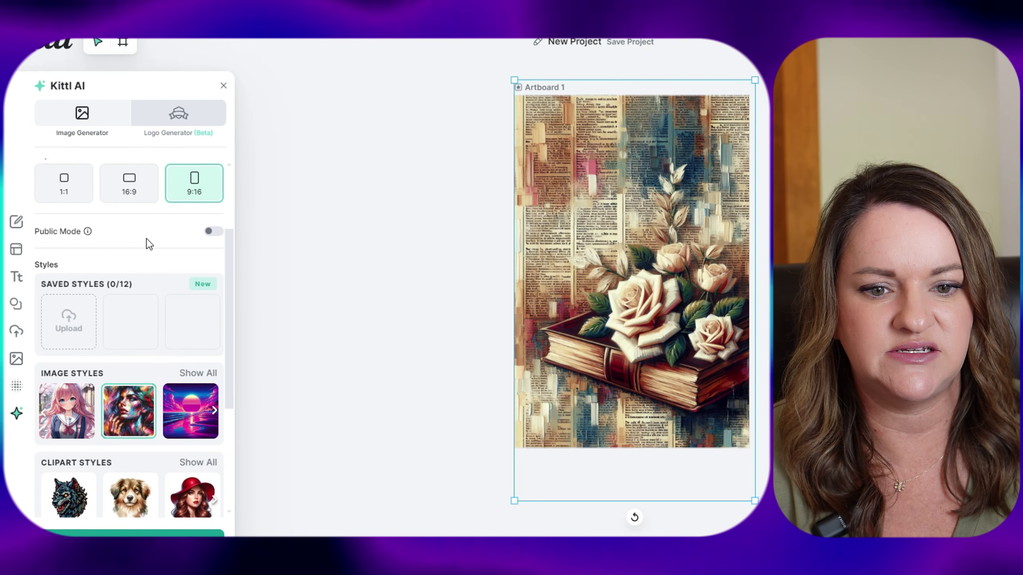
# Shift the book-and-roses image slightly higher on the artboard.
pyautogui.scroll(3, 125, 231)
pyautogui.scroll(-4, 129, 226)
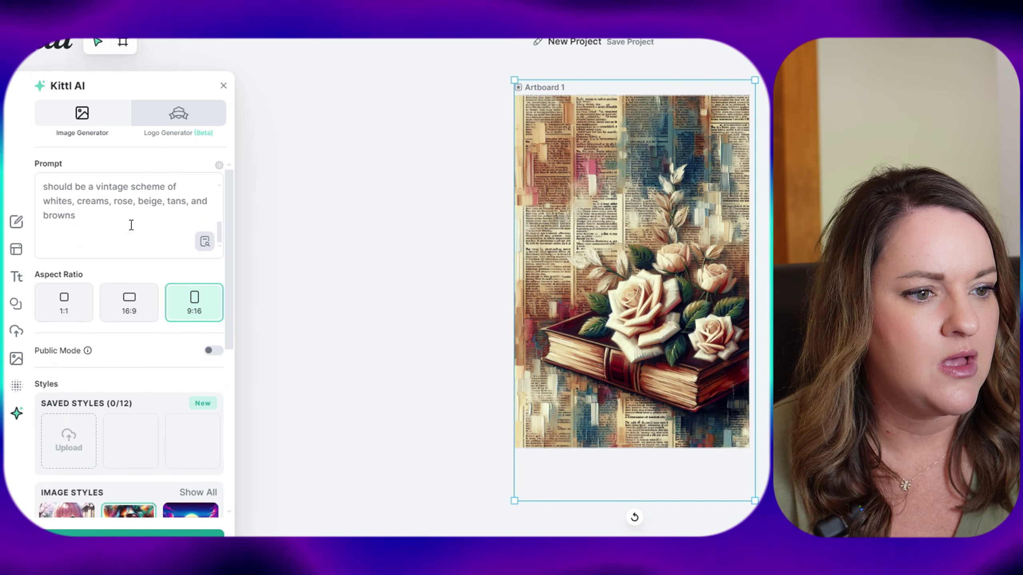
pyautogui.moveTo(645, 346); pyautogui.dragTo(635, 320)
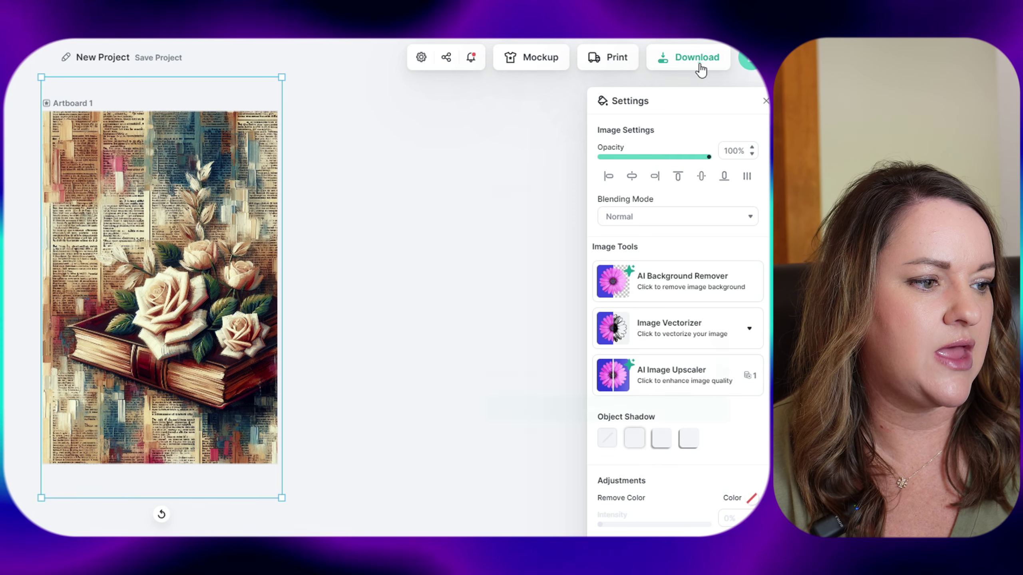
pyautogui.click(700, 64)
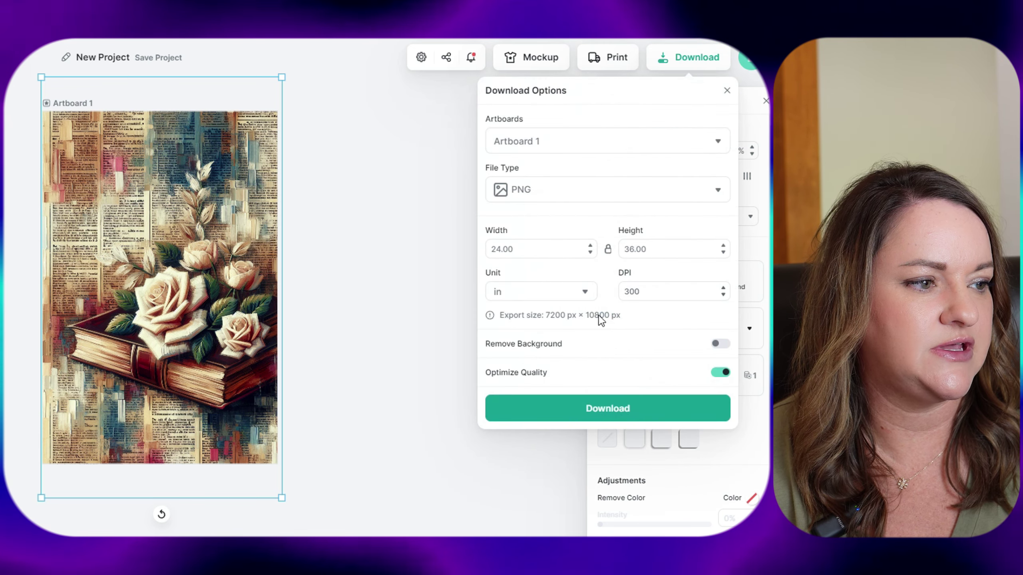
pyautogui.click(439, 317)
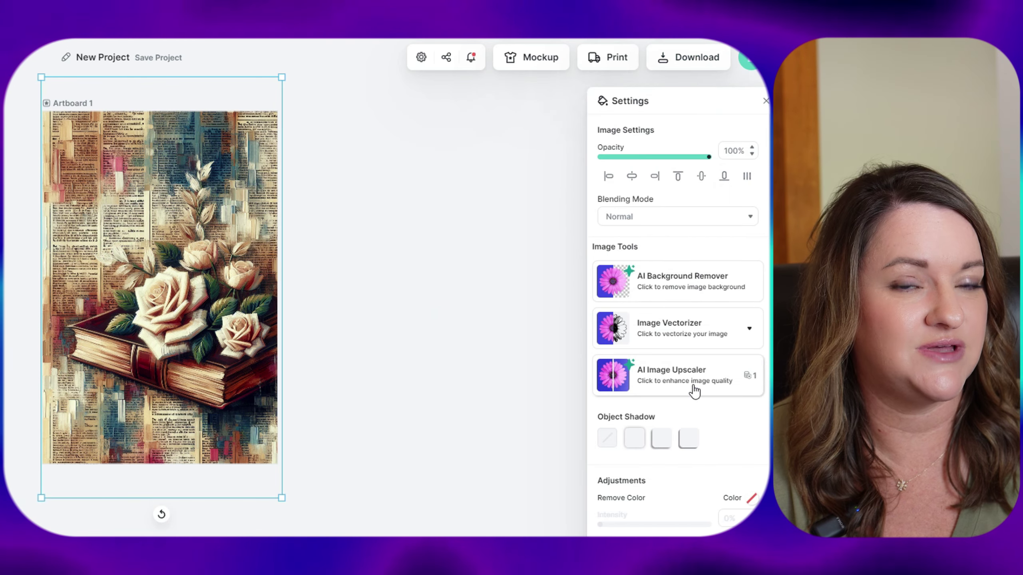
# Upscale the book-and-roses image and download it as a 24×36 in, 300 DPI PNG.
pyautogui.click(683, 376)
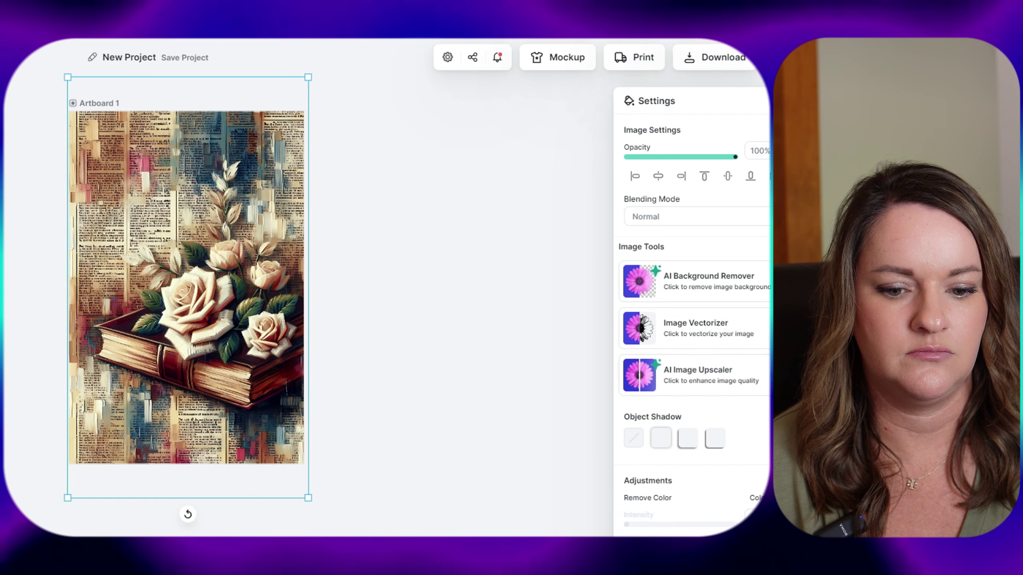
pyautogui.click(689, 57)
pyautogui.press('Escape')
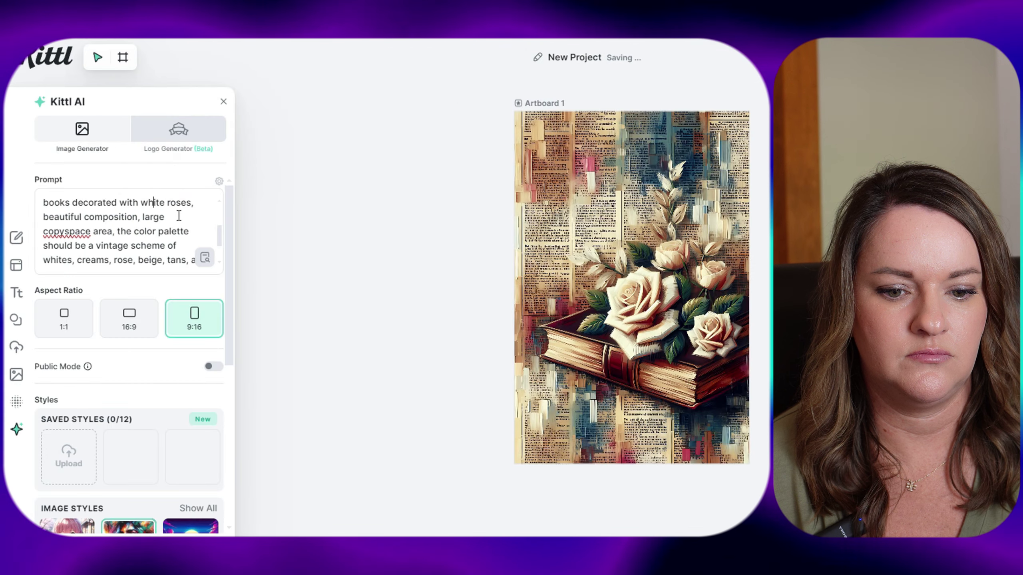
# Replace 'stack of books' with 'moth' in the prompt and generate the moth poster.
pyautogui.moveTo(70, 205); pyautogui.dragTo(154, 204)
pyautogui.write('b')
pyautogui.press('BackSpace')
pyautogui.press('BackSpace')
pyautogui.write('moth decorated with white roses,')
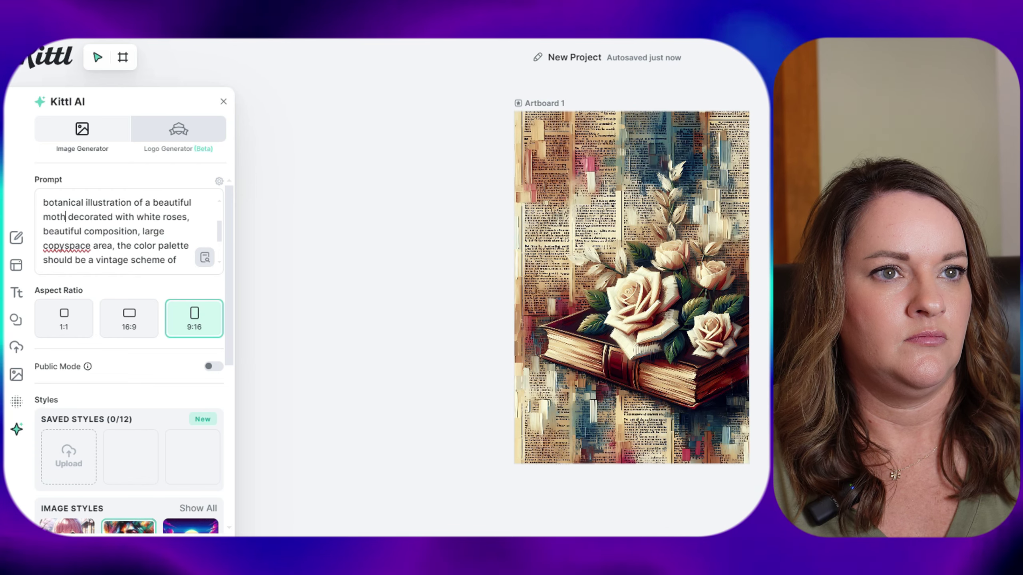
pyautogui.press('Return')
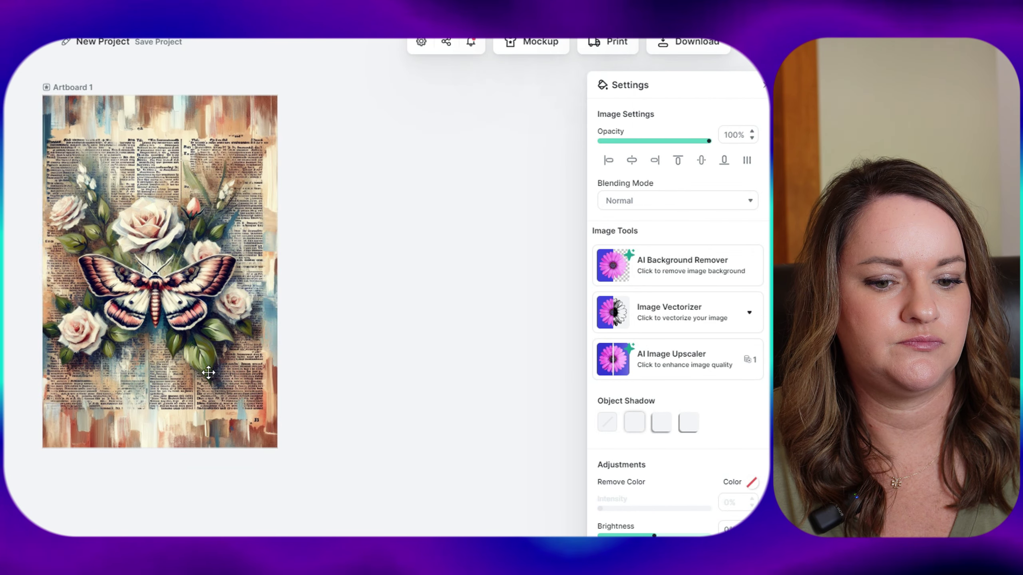
# Remove the moth image's background and download the poster as a PNG.
pyautogui.click(646, 261)
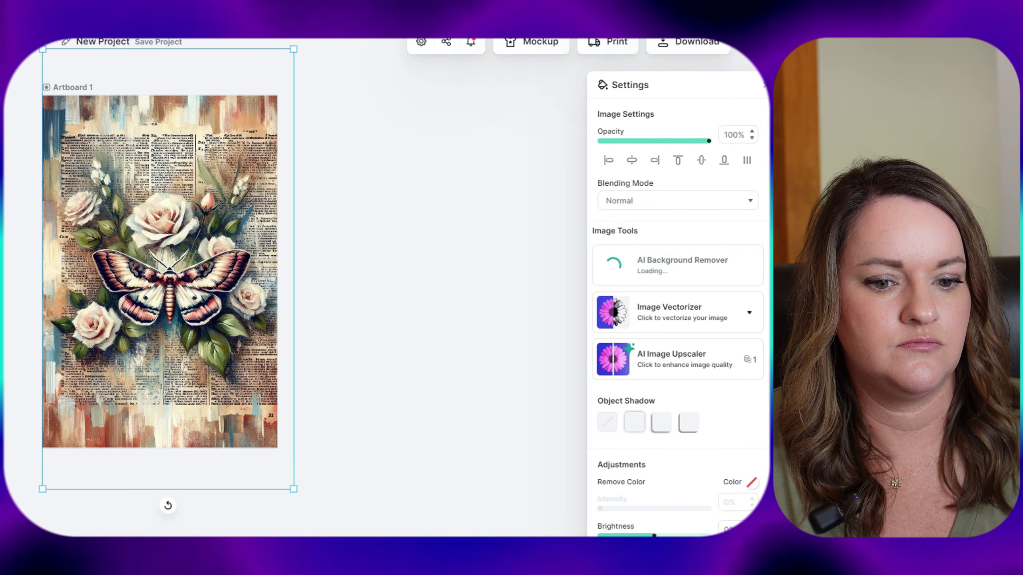
pyautogui.click(701, 55)
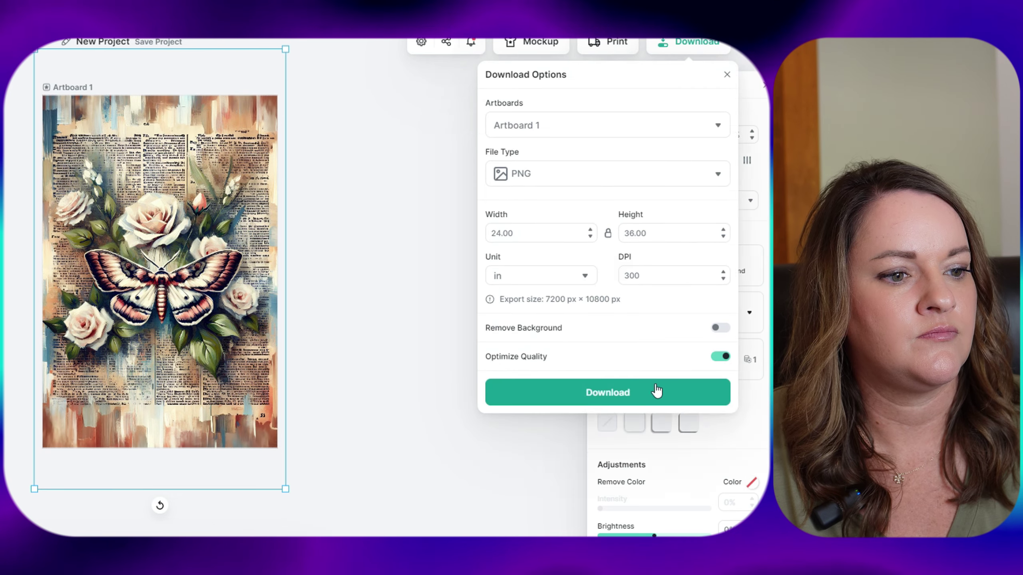
pyautogui.click(605, 394)
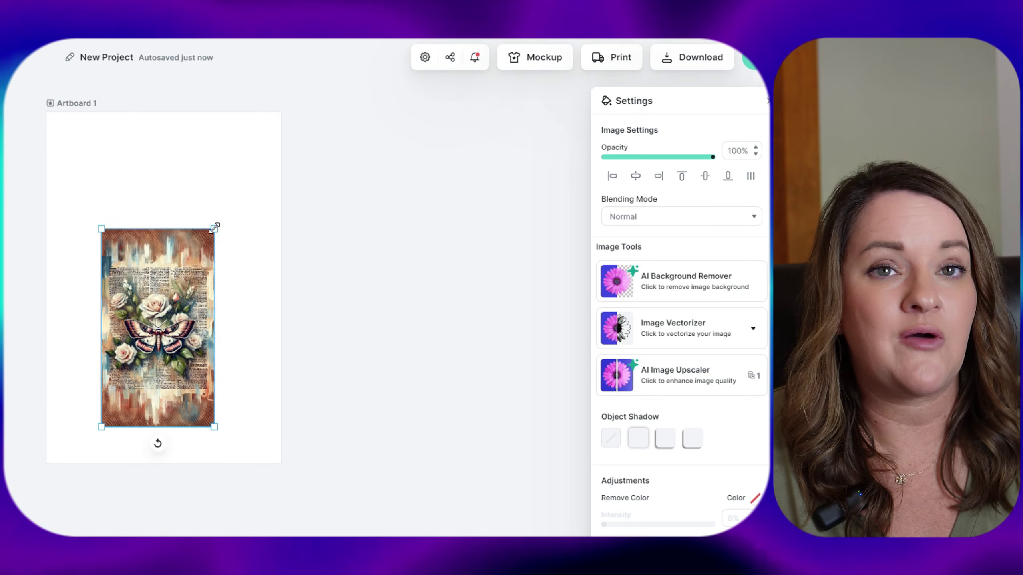
# Move and enlarge the moth image until it fills Artboard 1 edge to edge.
pyautogui.moveTo(216, 222); pyautogui.dragTo(314, 78)
pyautogui.moveTo(247, 219); pyautogui.dragTo(193, 214)
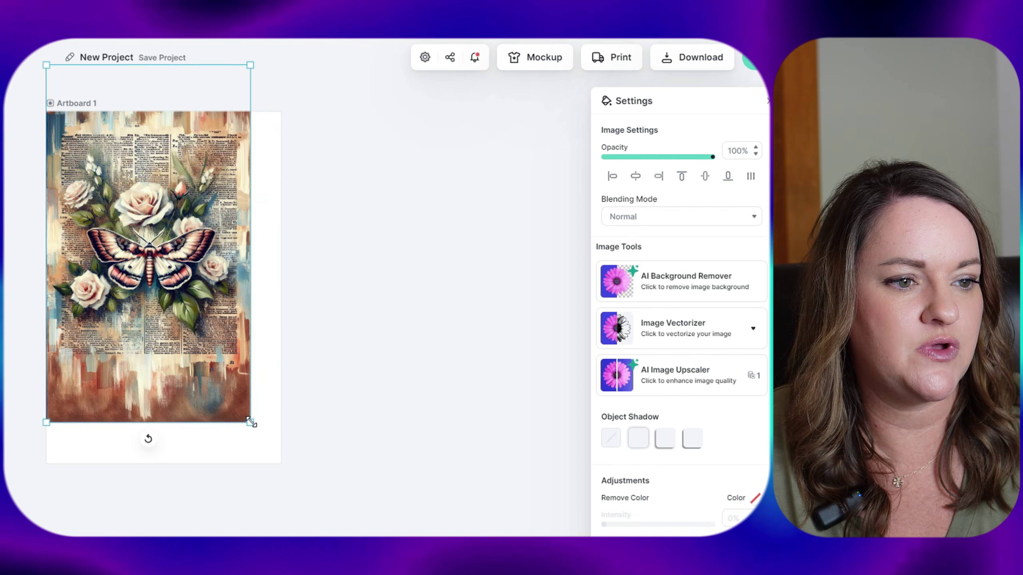
pyautogui.moveTo(251, 422); pyautogui.dragTo(293, 502)
pyautogui.click(214, 388)
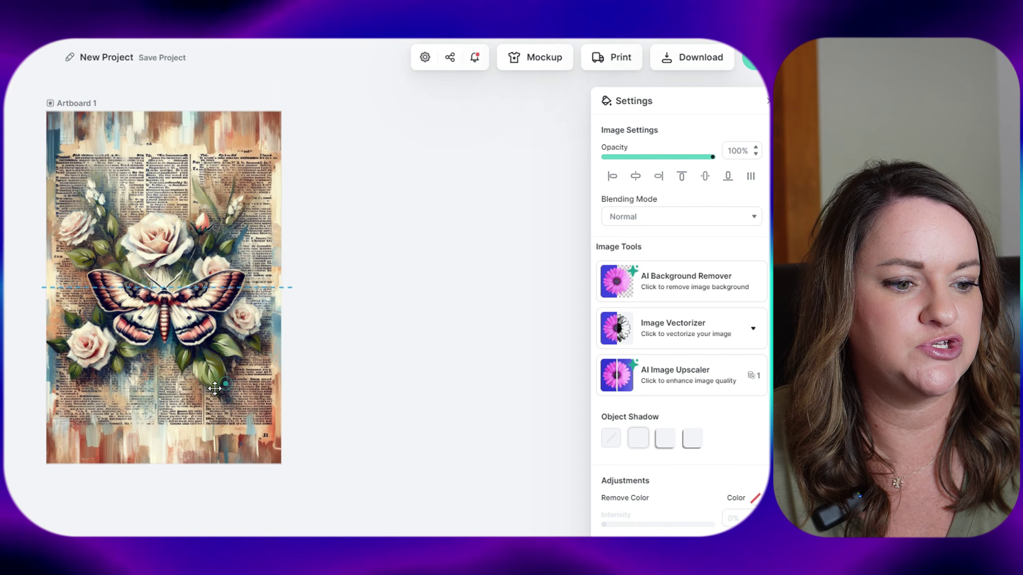
pyautogui.moveTo(214, 388); pyautogui.dragTo(216, 389)
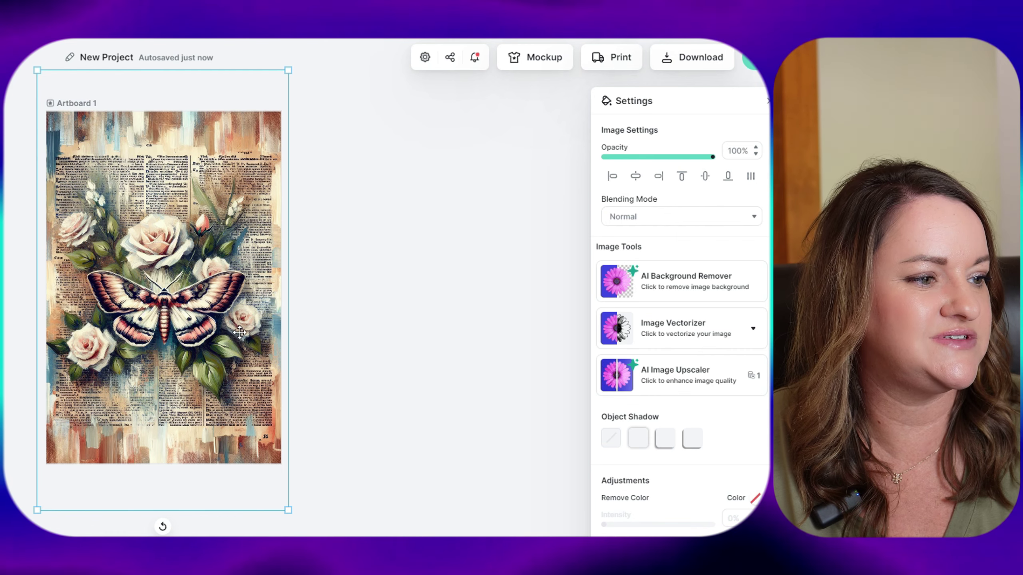
# Run the AI Image Upscaler on the moth image and download the high-resolution PNG.
pyautogui.click(648, 289)
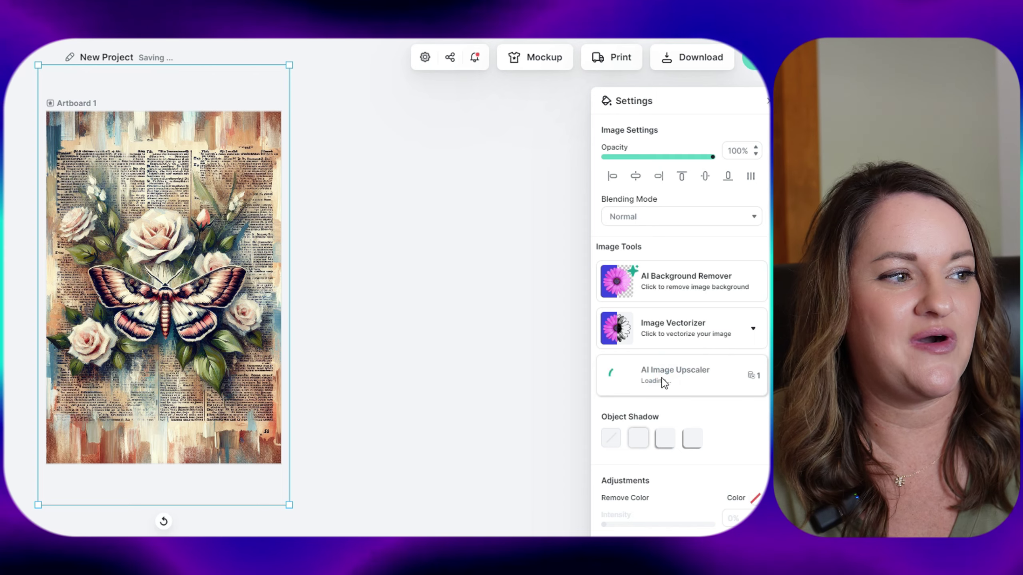
pyautogui.click(711, 69)
pyautogui.click(612, 415)
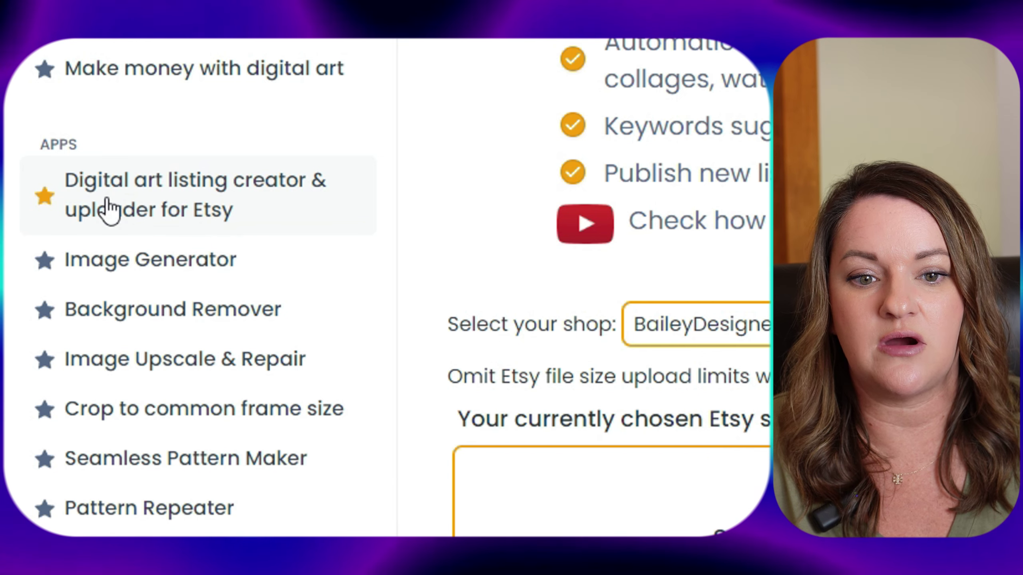
# Open the Digital art listing creator and upload the moth, book-and-roses and typewriter PNGs.
pyautogui.click(195, 203)
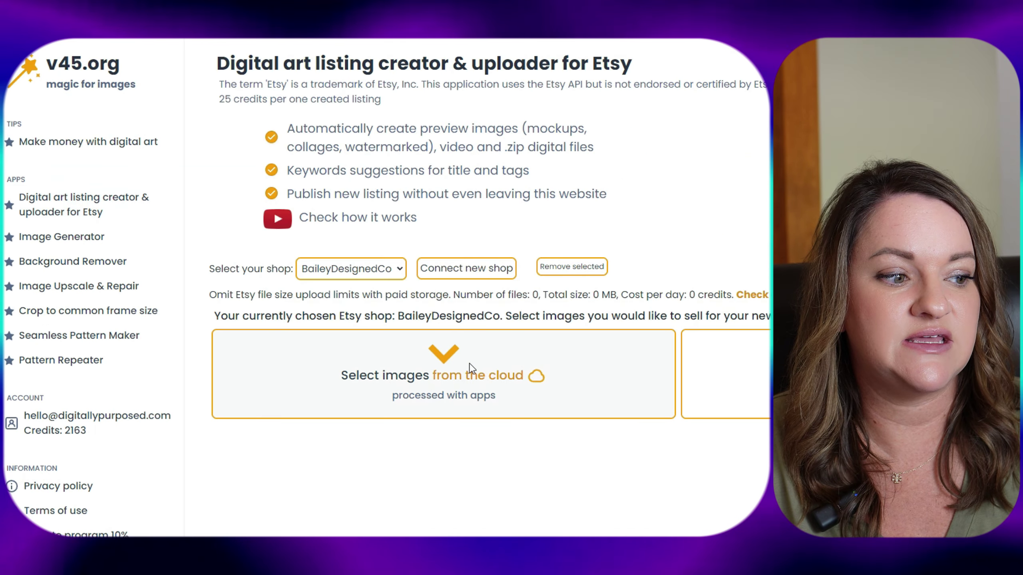
pyautogui.click(580, 372)
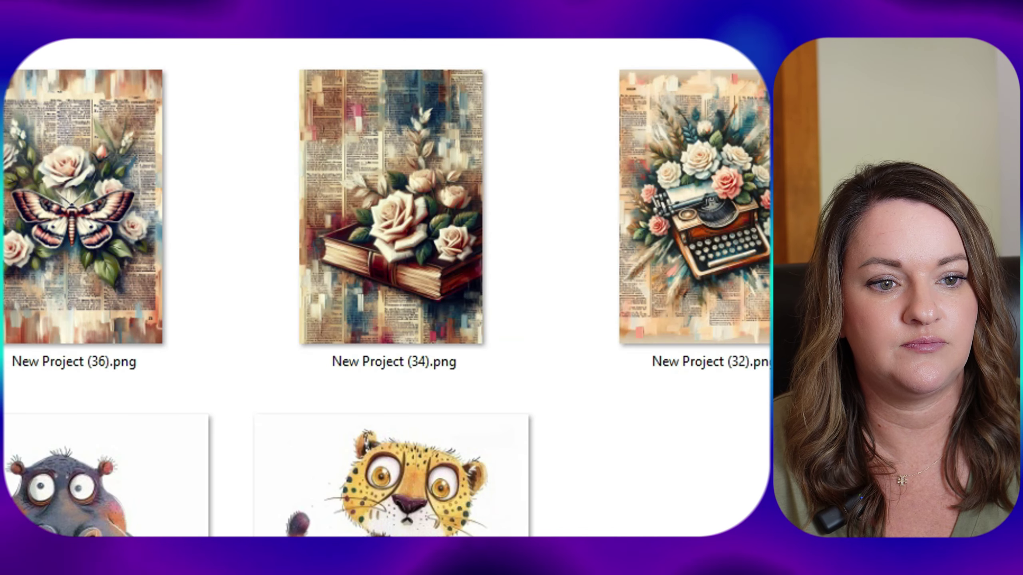
pyautogui.keyDown('ctrl'); pyautogui.click(504, 242); pyautogui.keyUp('ctrl')
pyautogui.keyDown('ctrl'); pyautogui.click(699, 218); pyautogui.keyUp('ctrl')
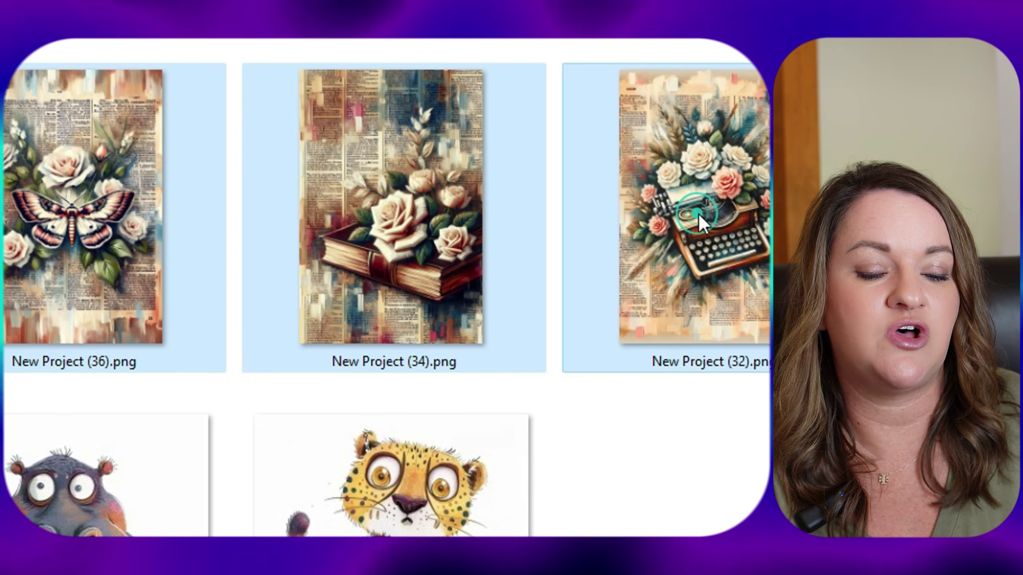
pyautogui.press('Return')
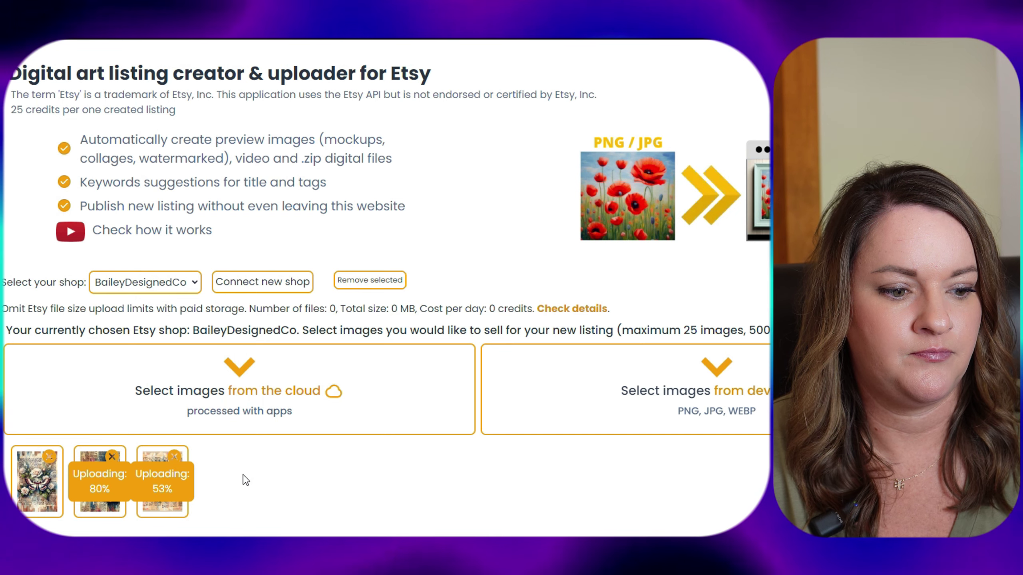
# Enter 'Light Academia Wall Art Printable' as the listing's title beginning.
pyautogui.scroll(-1, 342, 463)
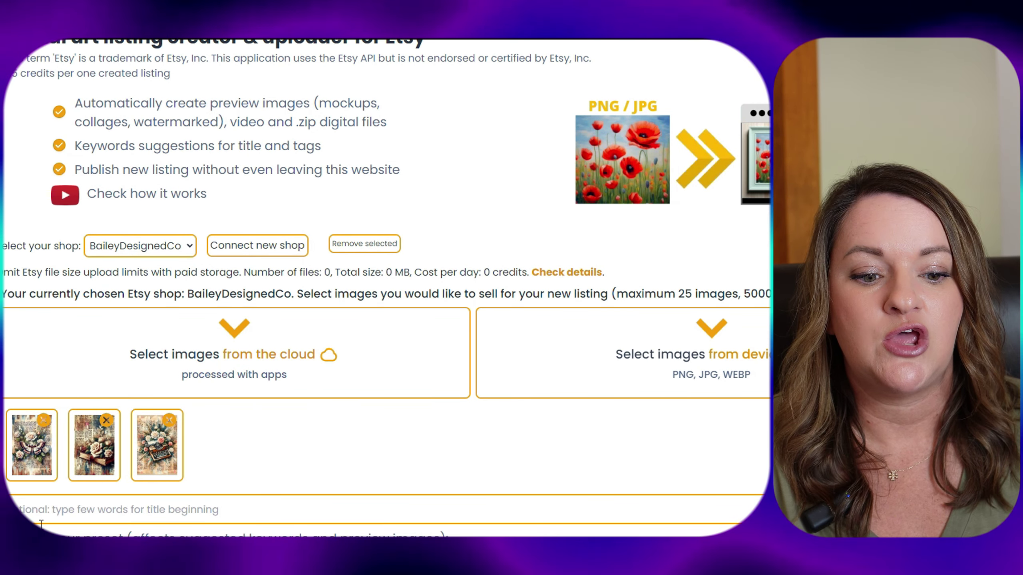
pyautogui.click(55, 509)
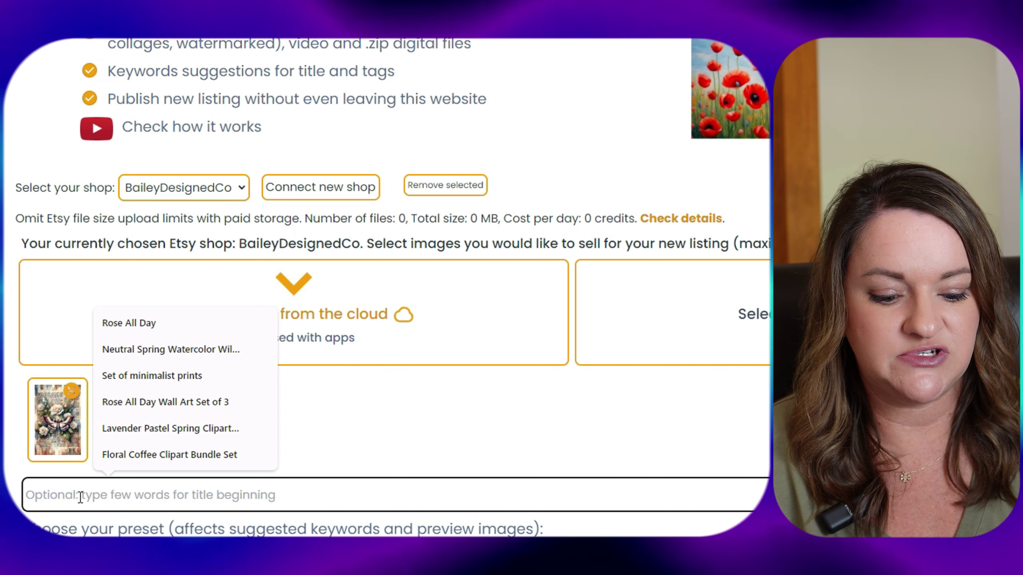
pyautogui.write('Lig')
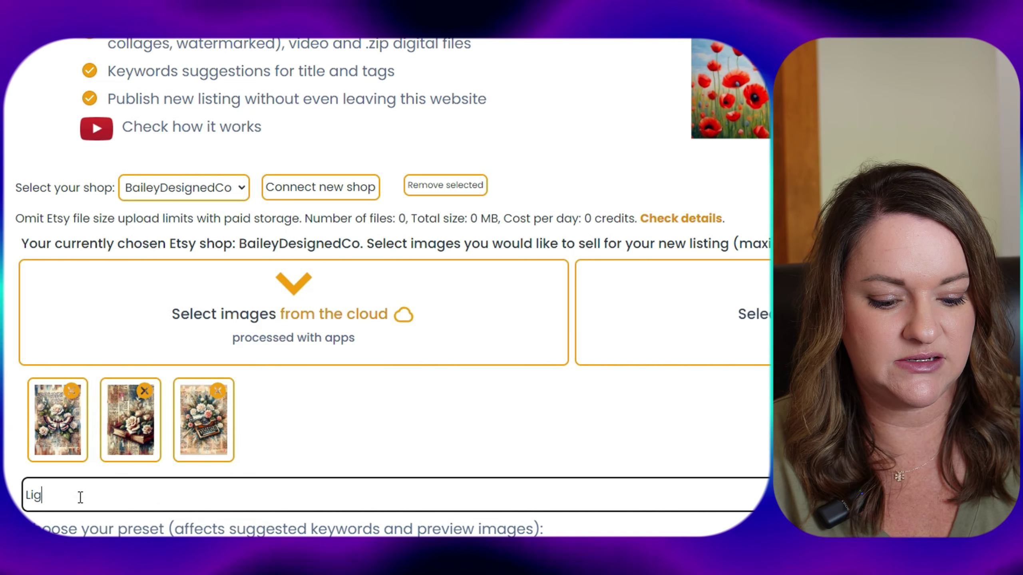
pyautogui.write('ht a')
pyautogui.press('BackSpace')
pyautogui.write('A')
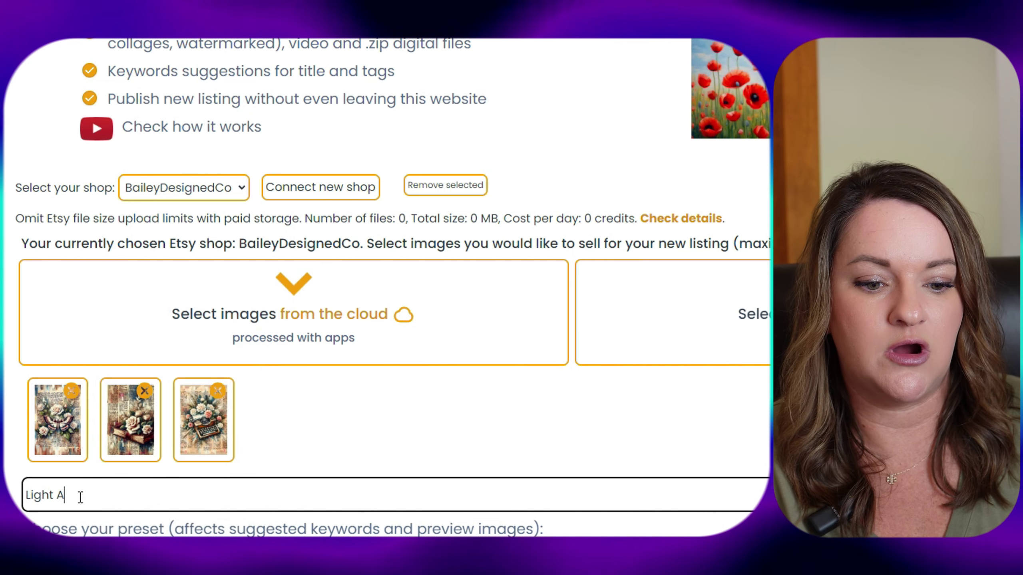
pyautogui.write('cademia Wall A')
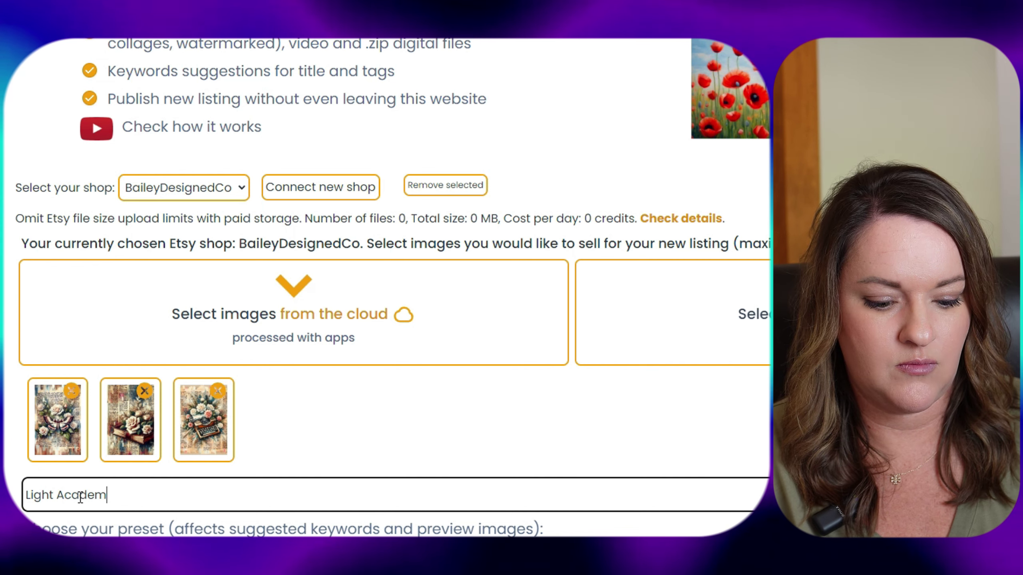
pyautogui.write('rt Printab')
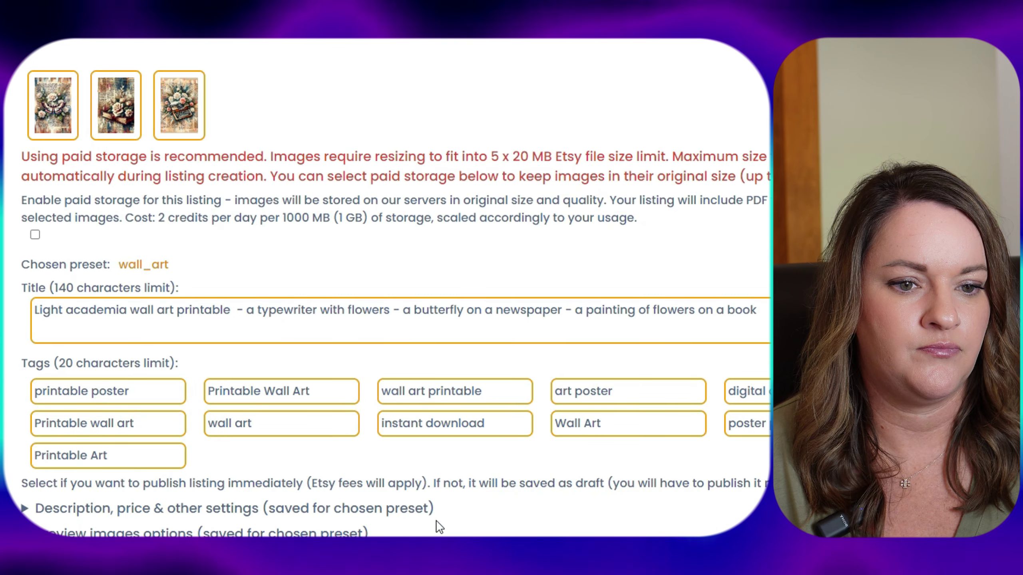
# Prepend Academia, Vintage and academia to the wall art, digital art and printable tags.
pyautogui.scroll(-1, 298, 233)
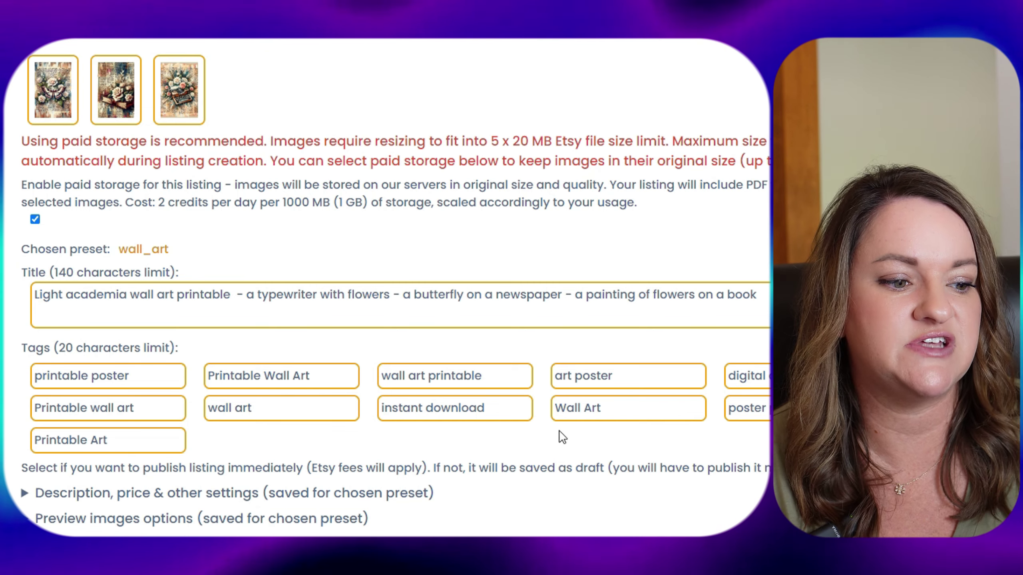
pyautogui.click(558, 410)
pyautogui.write('L')
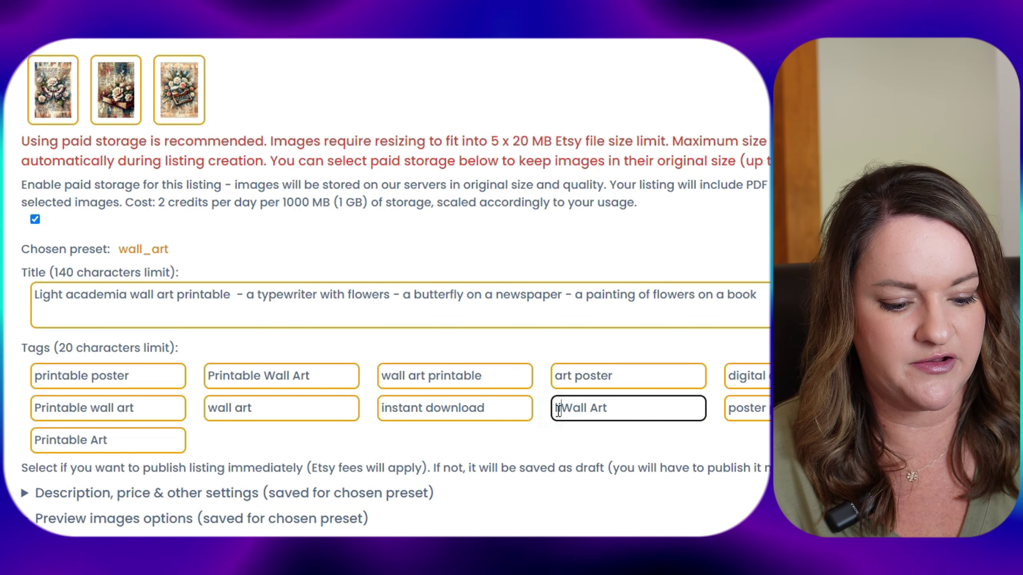
pyautogui.write('ight')
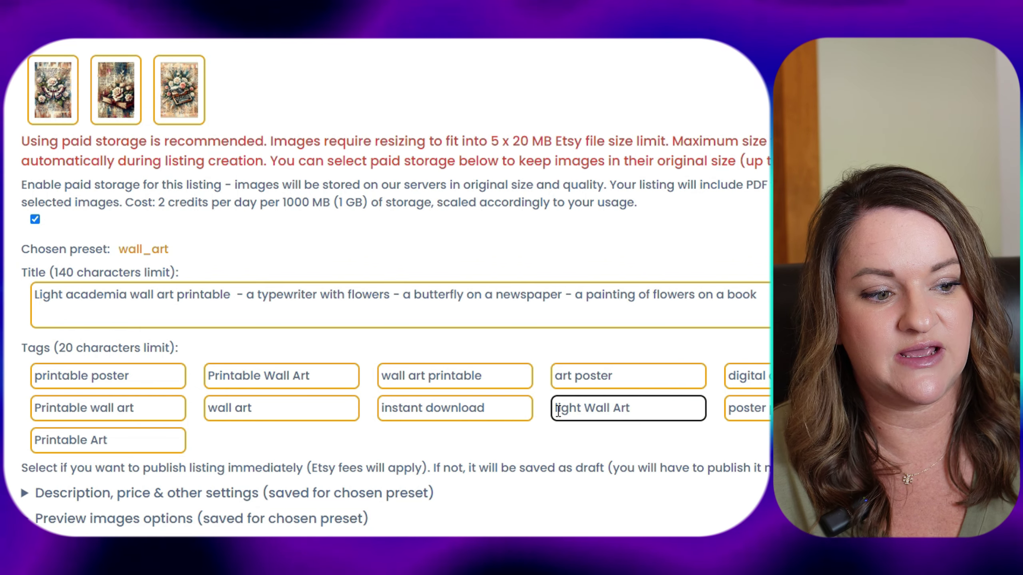
pyautogui.press('BackSpace')
pyautogui.press('BackSpace')
pyautogui.press('BackSpace')
pyautogui.press('BackSpace')
pyautogui.press('BackSpace')
pyautogui.press('BackSpace')
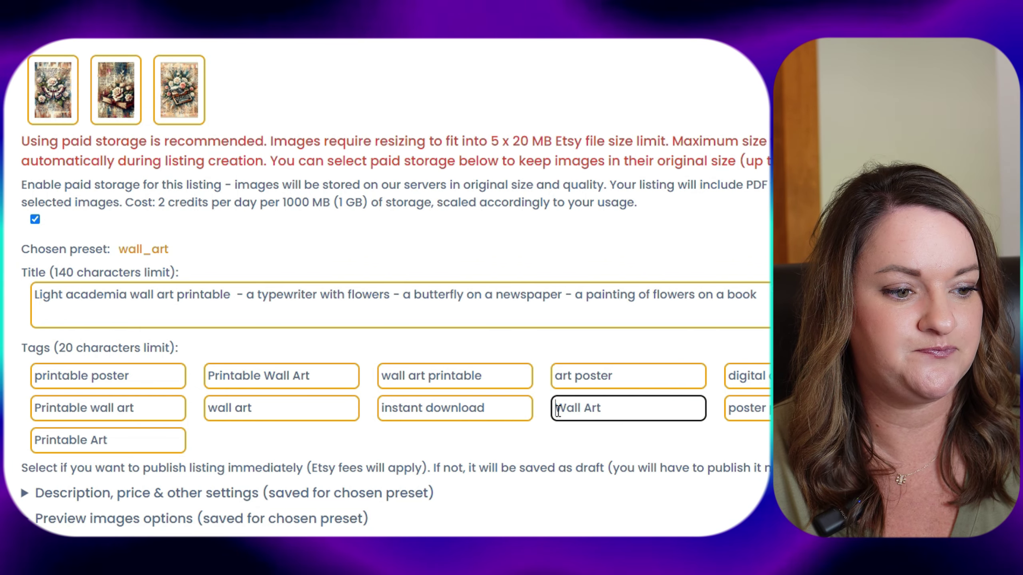
pyautogui.write('Academia')
pyautogui.click(571, 382)
pyautogui.write('Vintage')
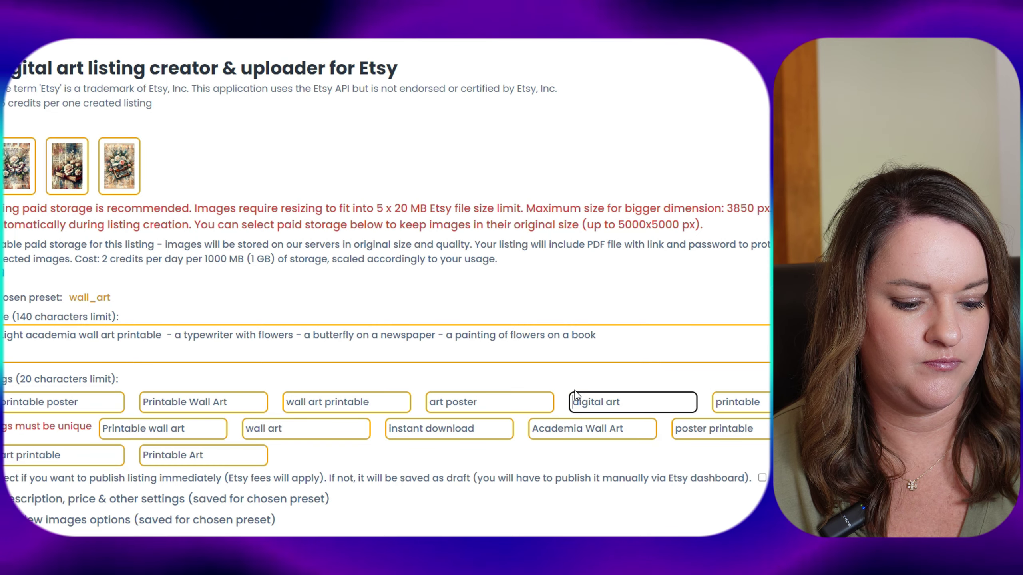
pyautogui.click(717, 402)
pyautogui.write('academia')
# Change tags to 'book wall art', 'victorian art' and 'cottagecore print', and select the title's tail.
pyautogui.click(430, 402)
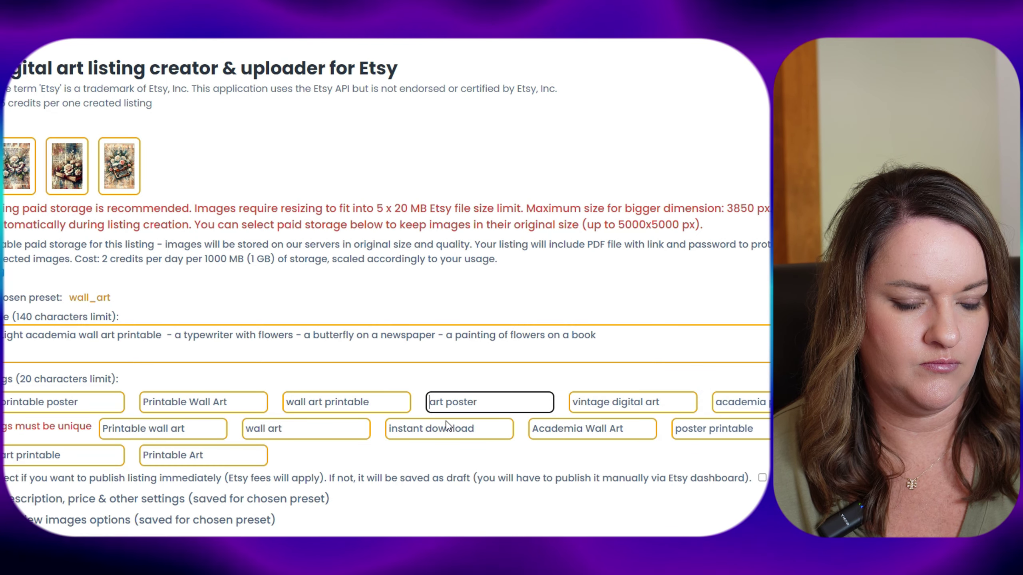
pyautogui.click(319, 430)
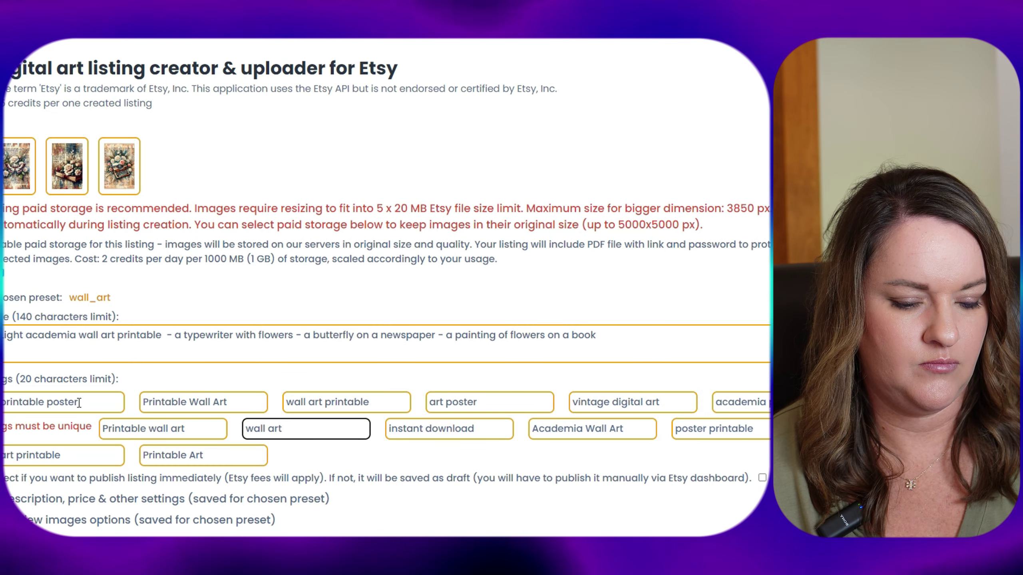
pyautogui.press('Home')
pyautogui.write('book')
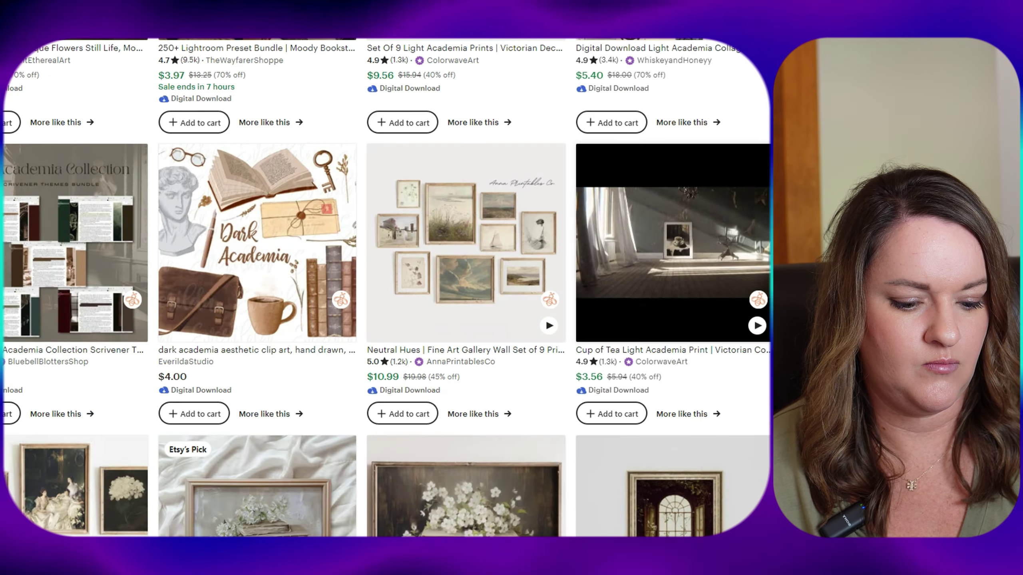
pyautogui.scroll(-10, 386, 286)
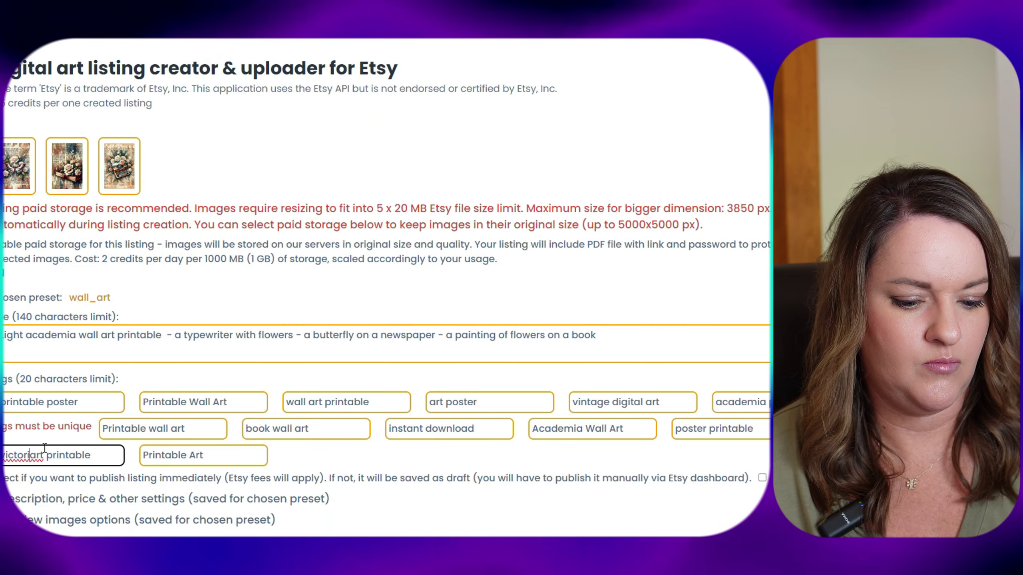
pyautogui.write('an')
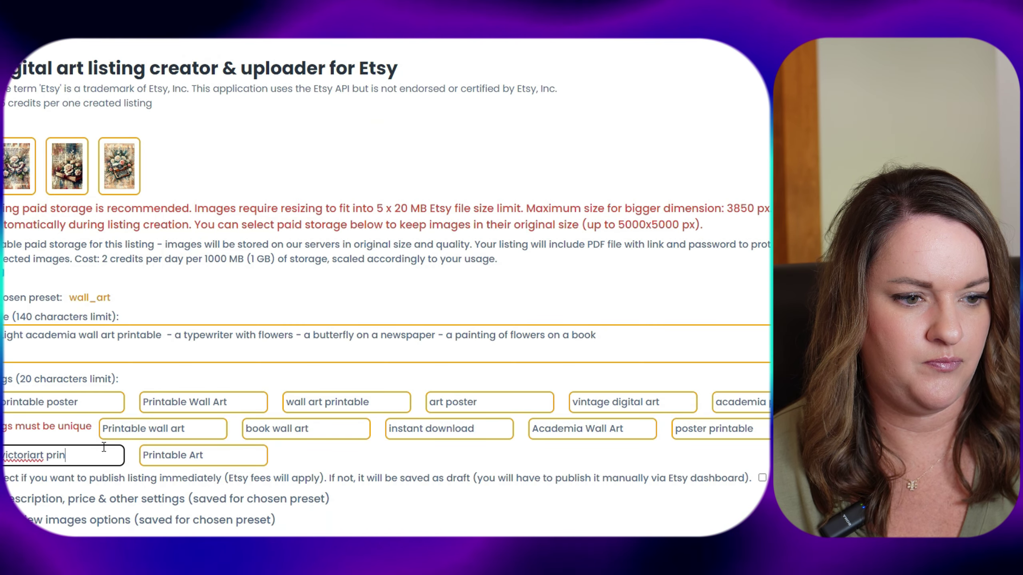
pyautogui.press('End')
pyautogui.press('BackSpace')
pyautogui.press('BackSpace')
pyautogui.press('BackSpace')
pyautogui.press('BackSpace')
pyautogui.press('BackSpace')
pyautogui.press('BackSpace')
pyautogui.press('BackSpace')
pyautogui.press('BackSpace')
pyautogui.press('BackSpace')
pyautogui.press('BackSpace')
pyautogui.tripleClick(749, 427)
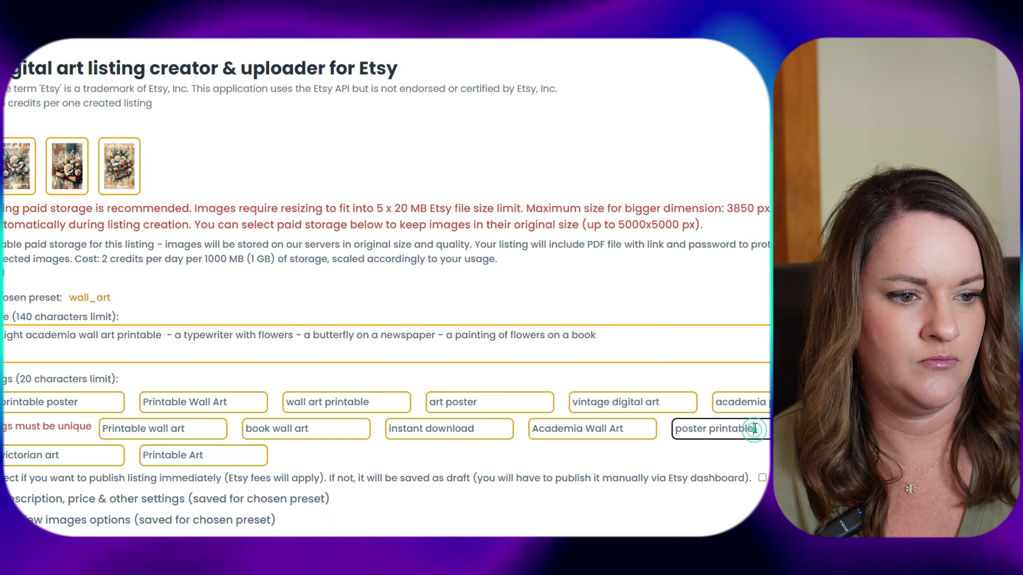
pyautogui.write('cottagcore print')
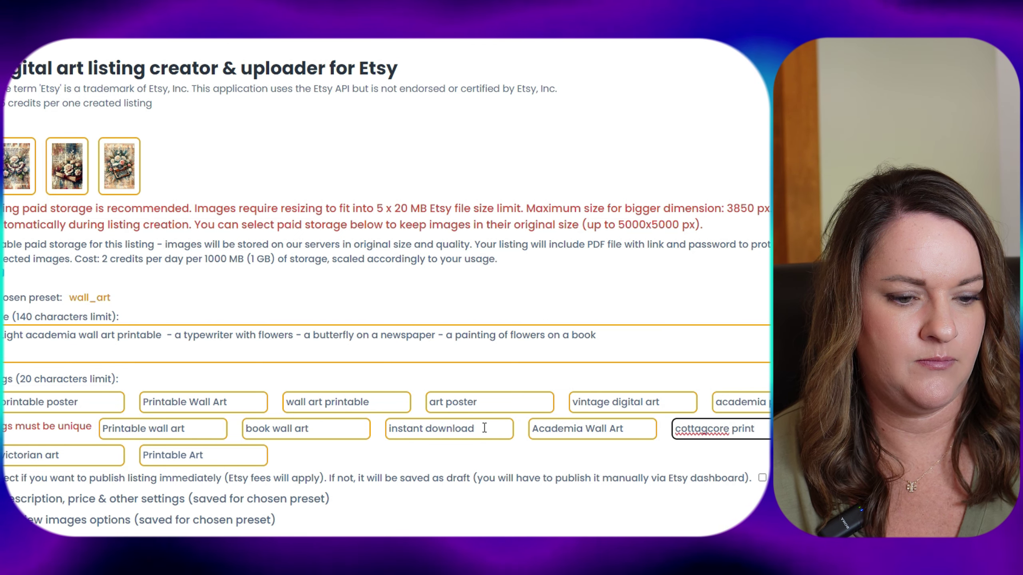
pyautogui.moveTo(596, 336); pyautogui.dragTo(176, 338)
# Replace the title tail with 'Cottagecore Wall Art Print, Vintage Victorian Style Art Poster, Victorian Home Decor'.
pyautogui.write('Cottagcore Wall Art Print,')
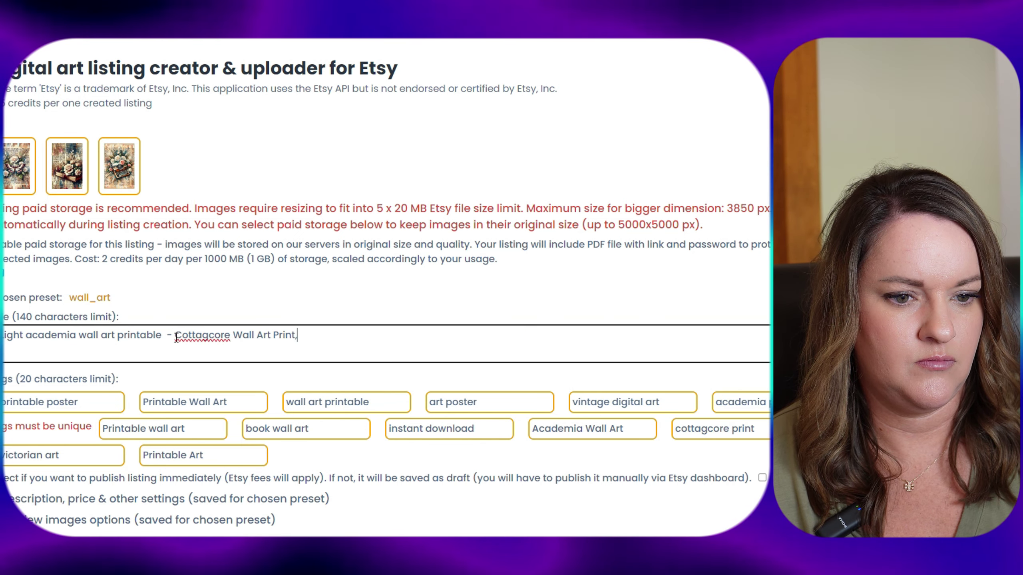
pyautogui.write(' Vintage Victorian Style Art Poster, Victorian Home Decor')
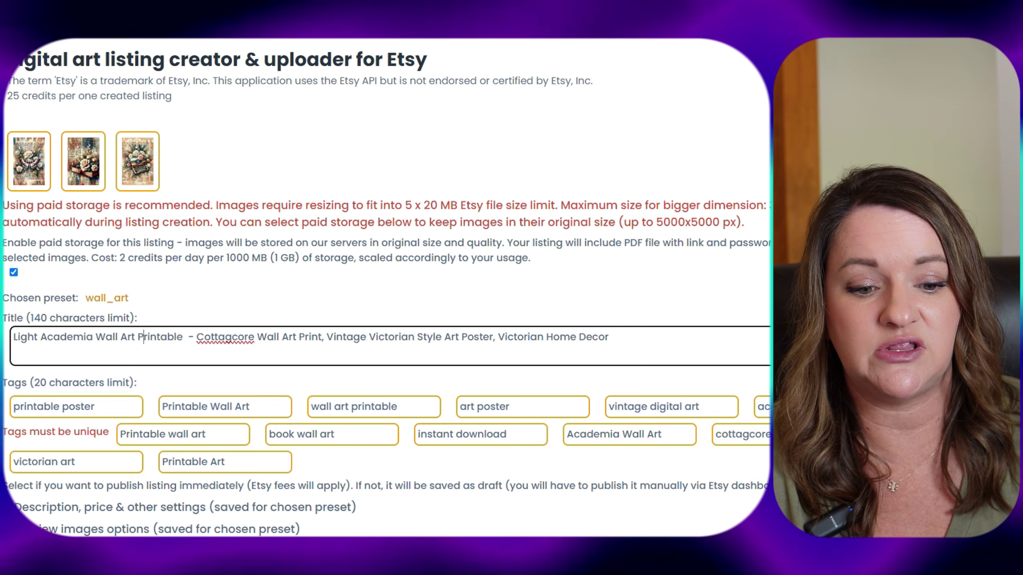
pyautogui.click(153, 529)
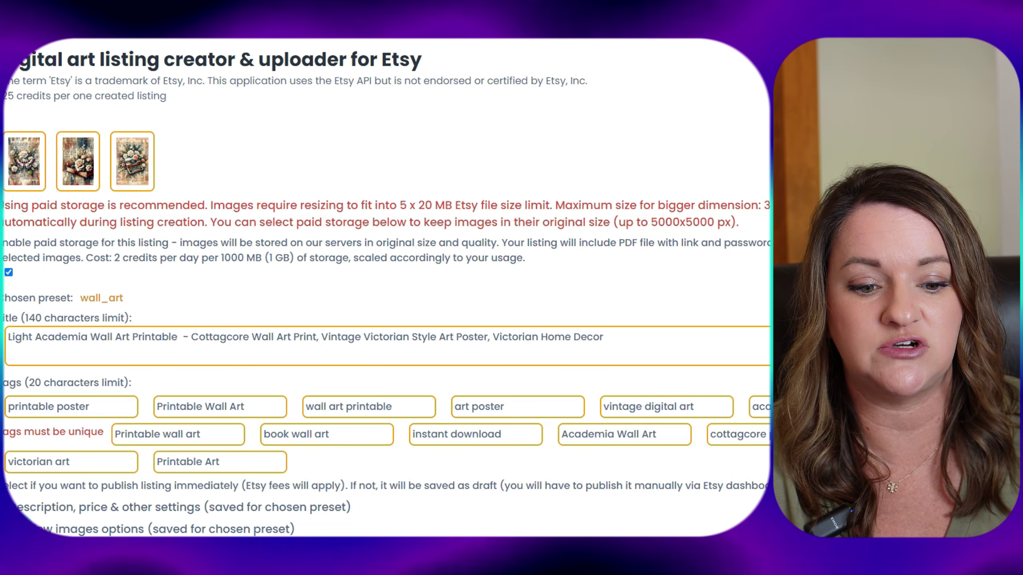
pyautogui.scroll(-3, 161, 510)
# Set preview image 1 to Wall art mockup and image 2 to Collage with aspect ratios.
pyautogui.scroll(-2, 166, 511)
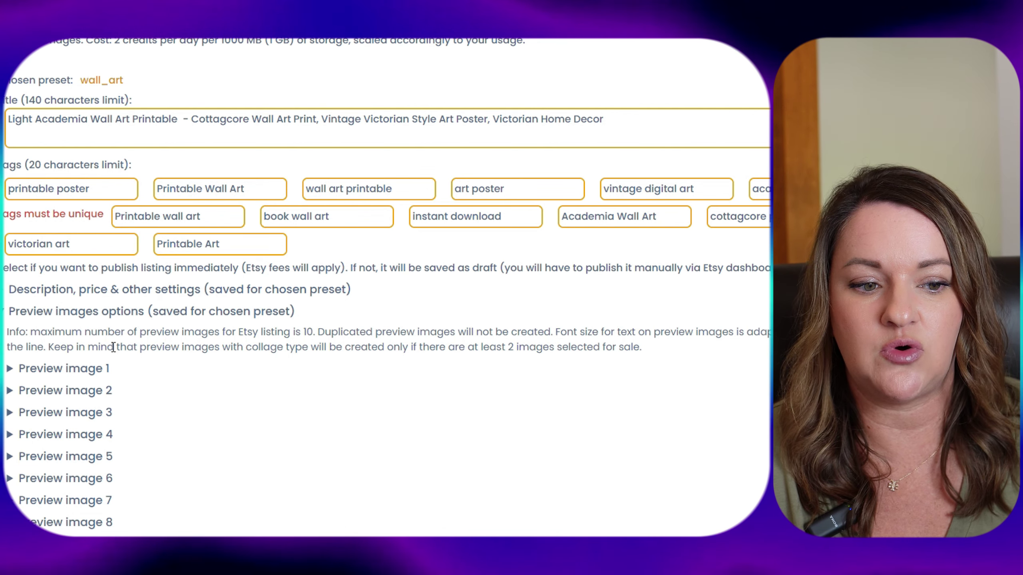
pyautogui.click(50, 368)
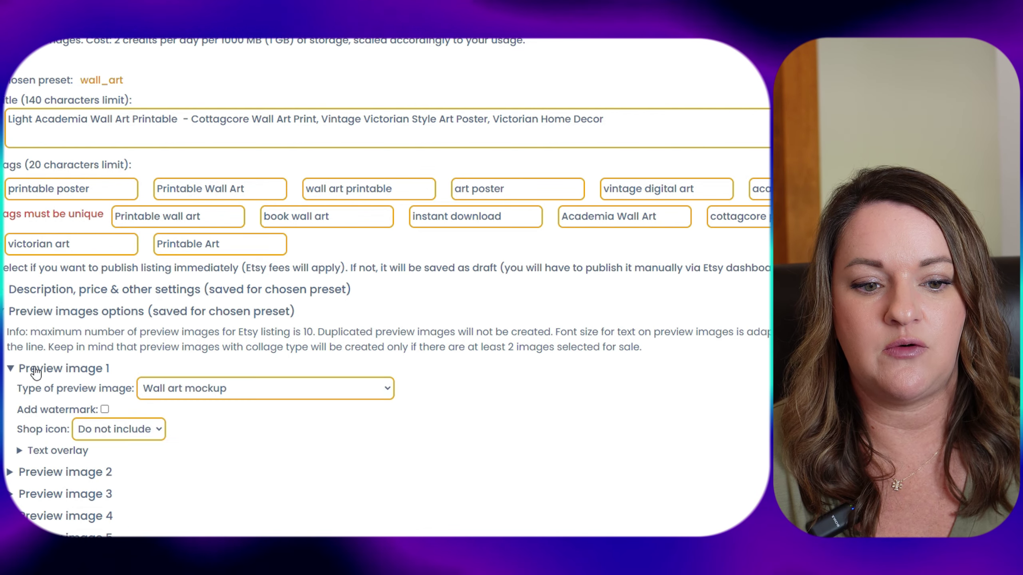
pyautogui.click(284, 391)
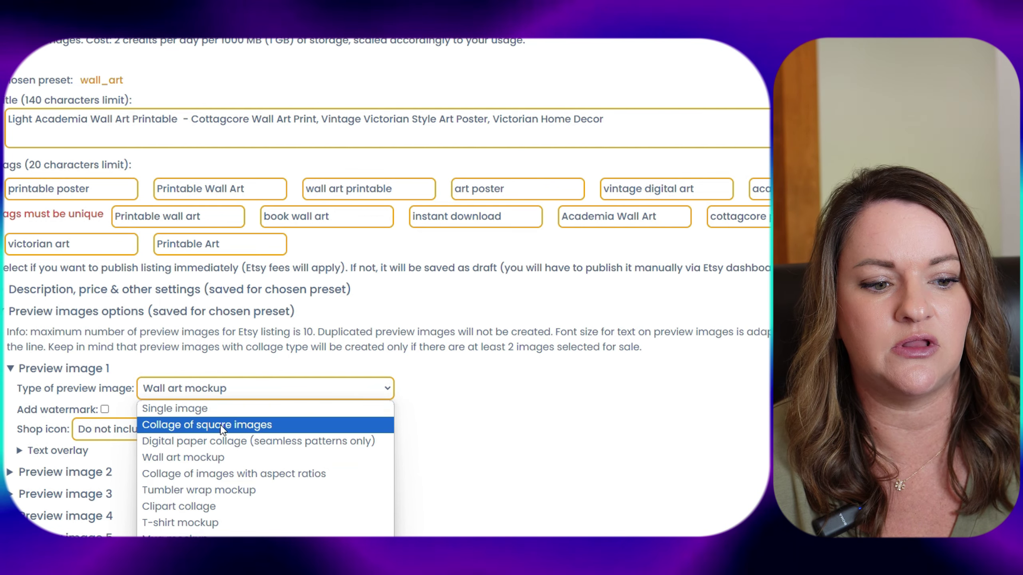
pyautogui.click(206, 459)
pyautogui.click(101, 475)
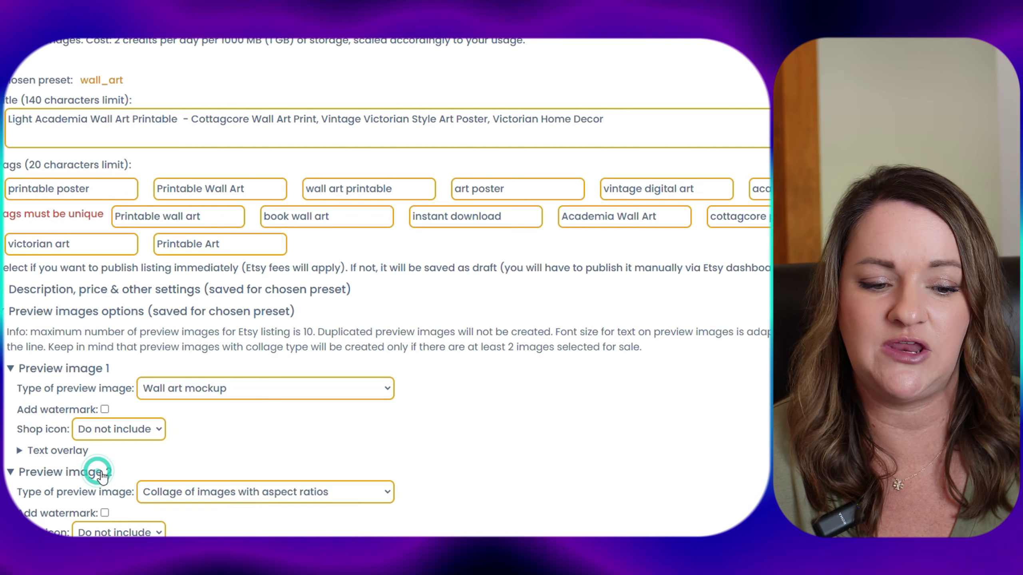
pyautogui.scroll(-3, 322, 499)
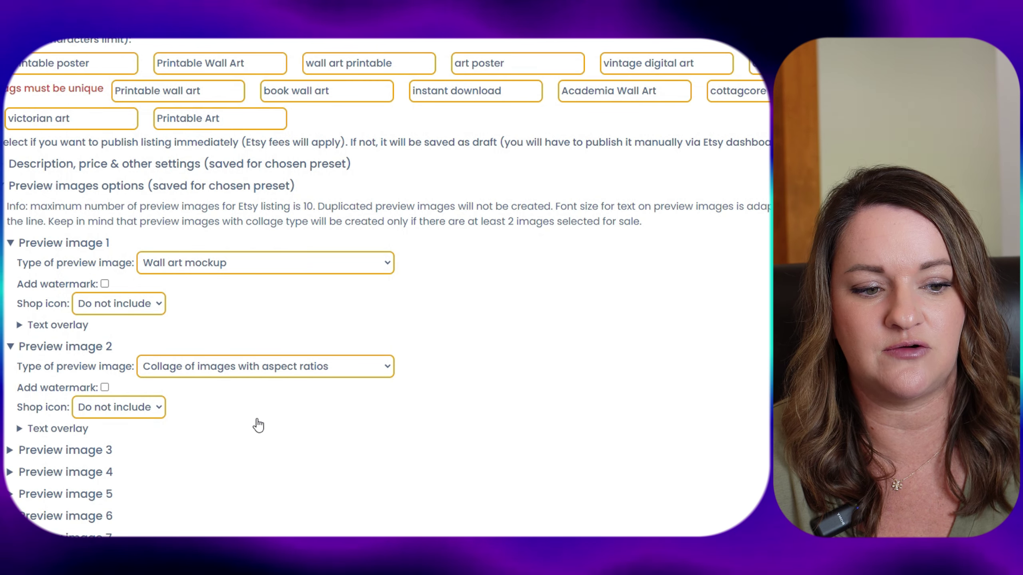
pyautogui.click(224, 371)
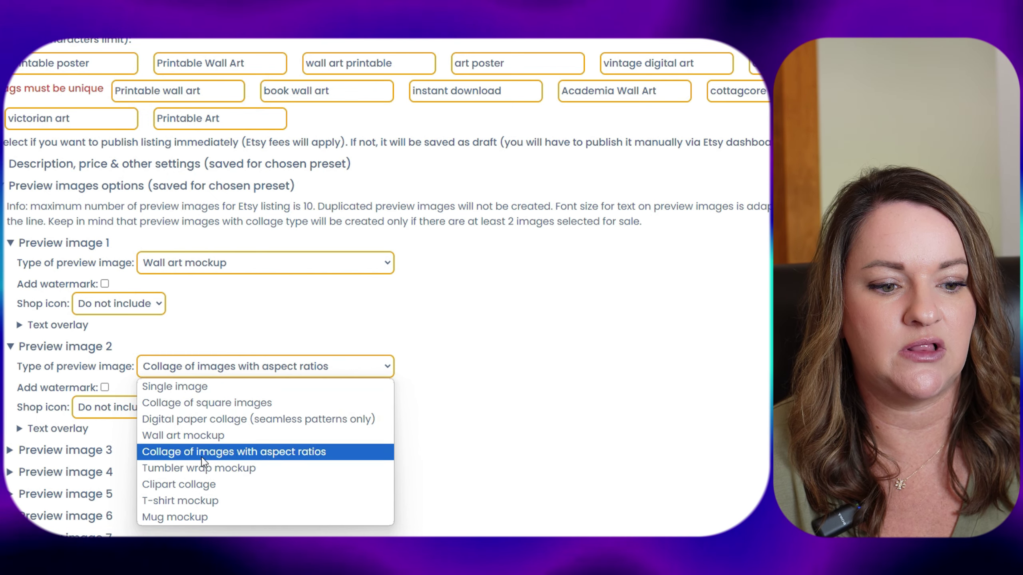
pyautogui.click(239, 454)
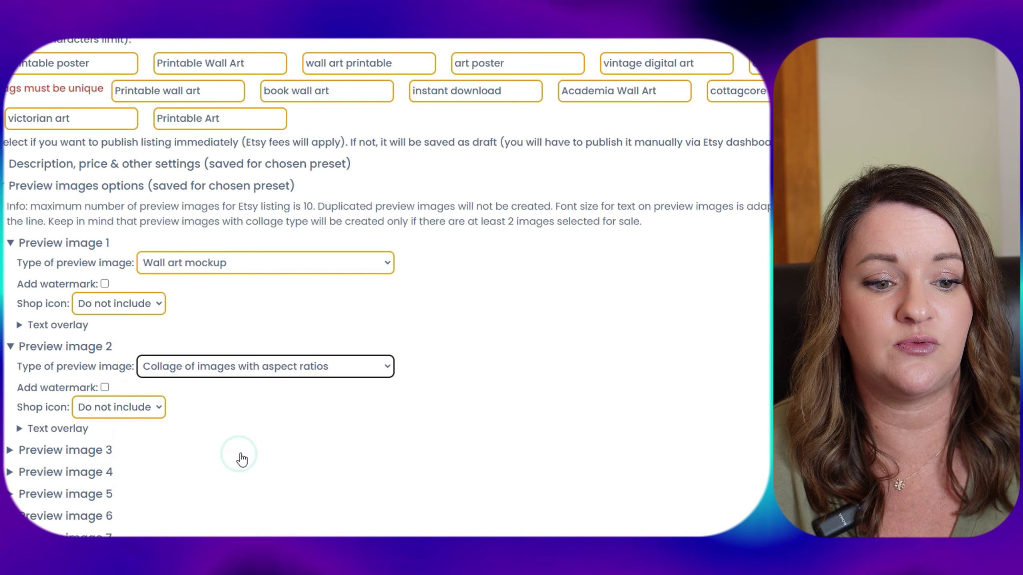
# Make preview image 3 a Single image.
pyautogui.click(96, 451)
pyautogui.click(240, 479)
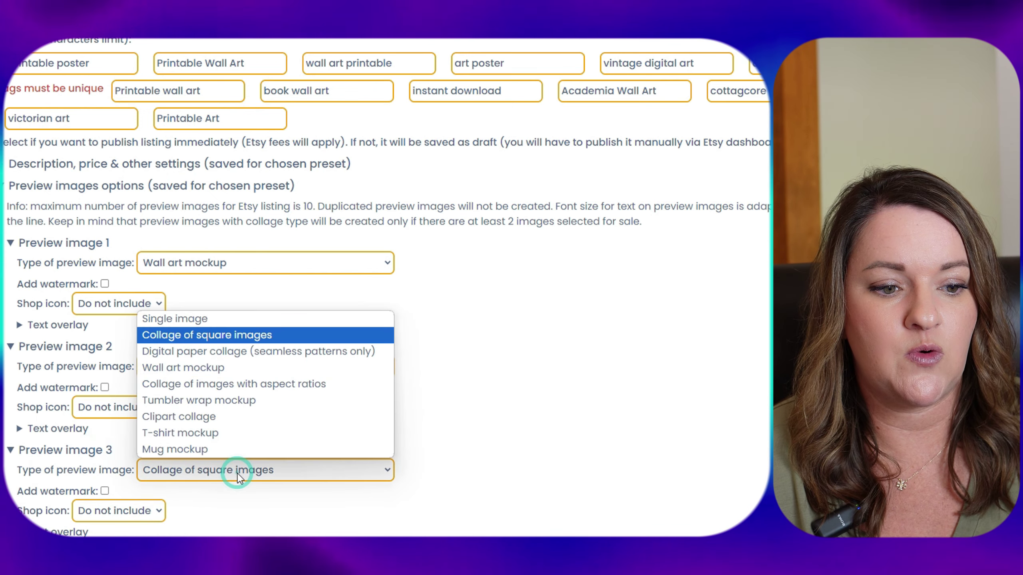
pyautogui.click(184, 319)
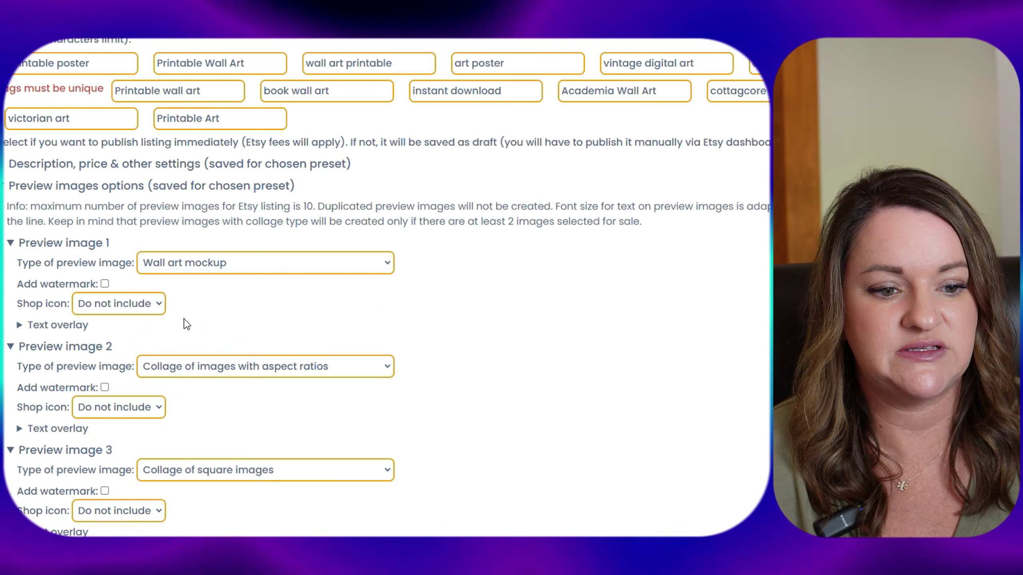
pyautogui.scroll(-3, 149, 506)
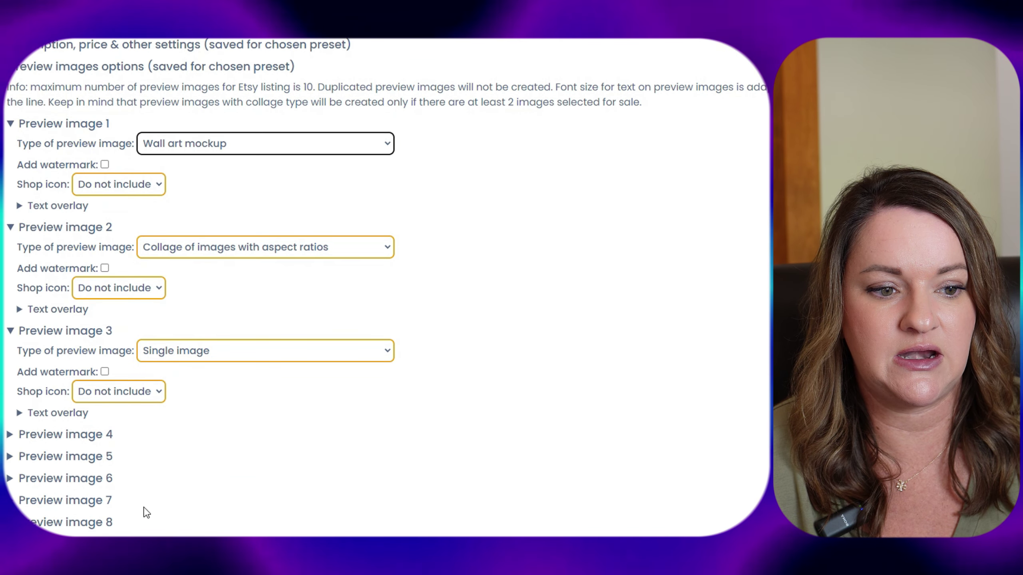
# Set preview images 4 through 10 to Wall art mockup.
pyautogui.click(92, 437)
pyautogui.click(201, 440)
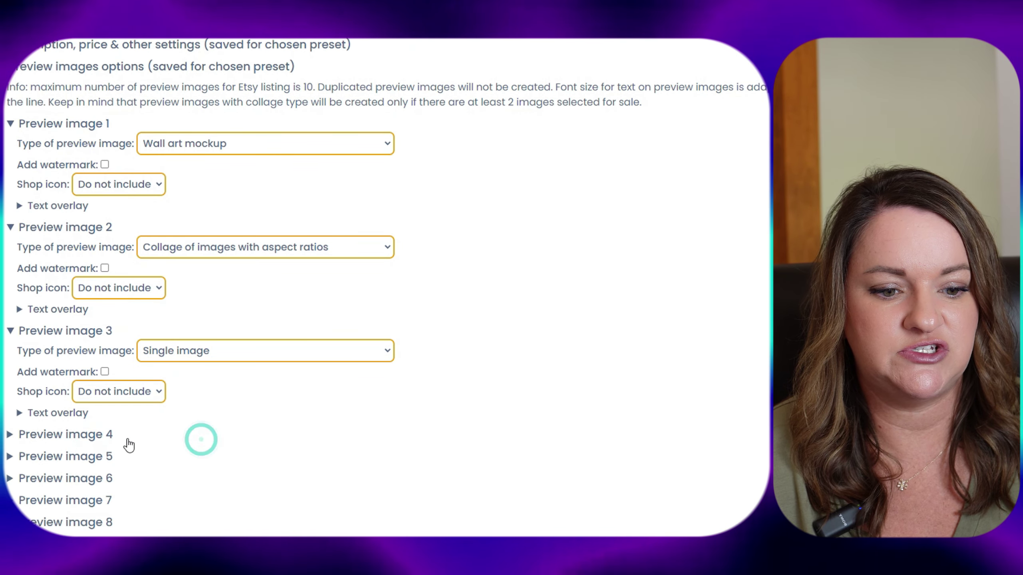
pyautogui.click(112, 436)
pyautogui.click(208, 451)
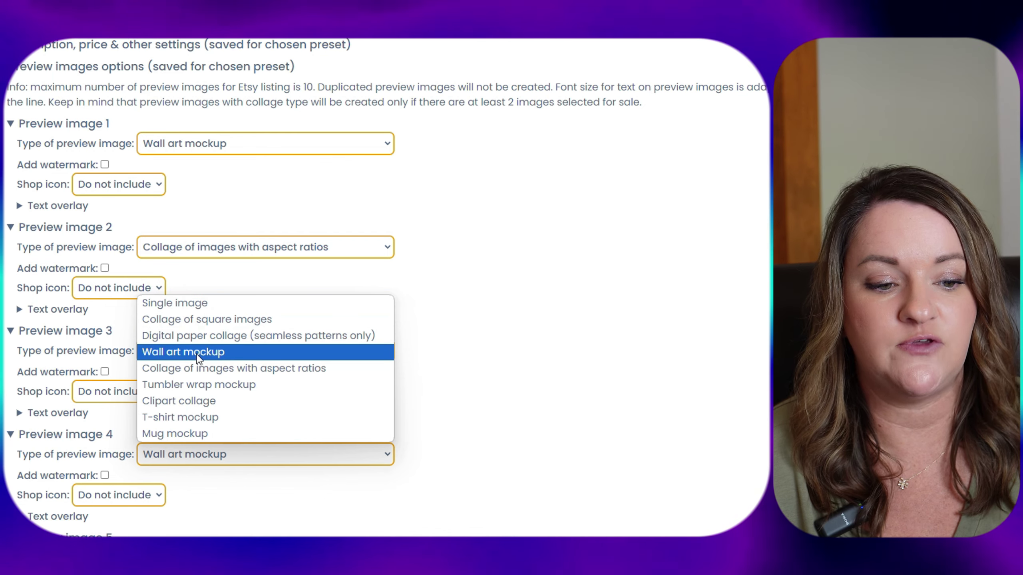
pyautogui.scroll(-2, 197, 352)
pyautogui.click(107, 453)
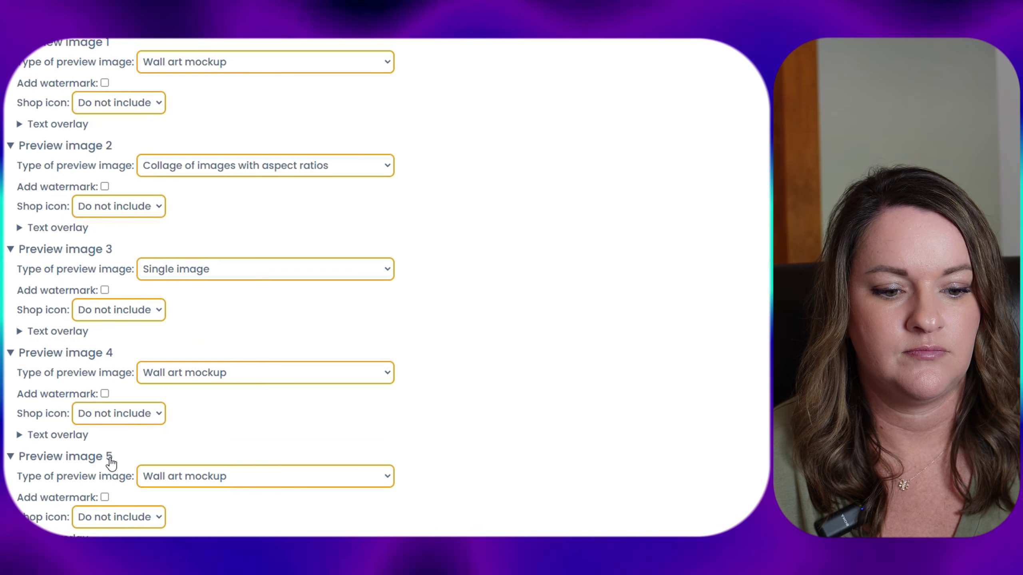
pyautogui.scroll(-2, 120, 464)
pyautogui.click(190, 480)
pyautogui.scroll(-1, 189, 487)
pyautogui.scroll(-1, 267, 535)
pyautogui.click(266, 519)
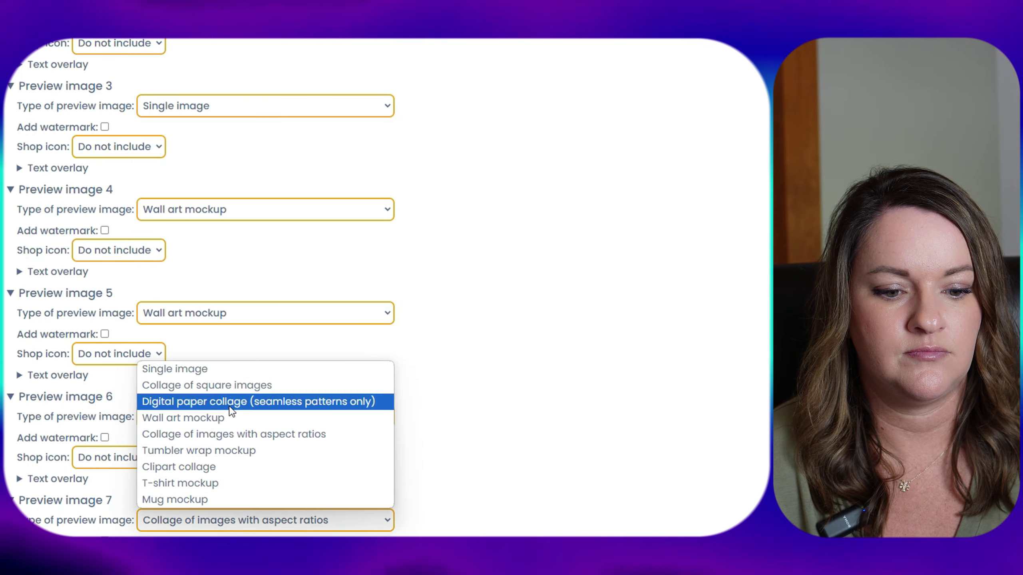
pyautogui.click(213, 418)
pyautogui.scroll(-2, 258, 535)
pyautogui.scroll(-6, 257, 536)
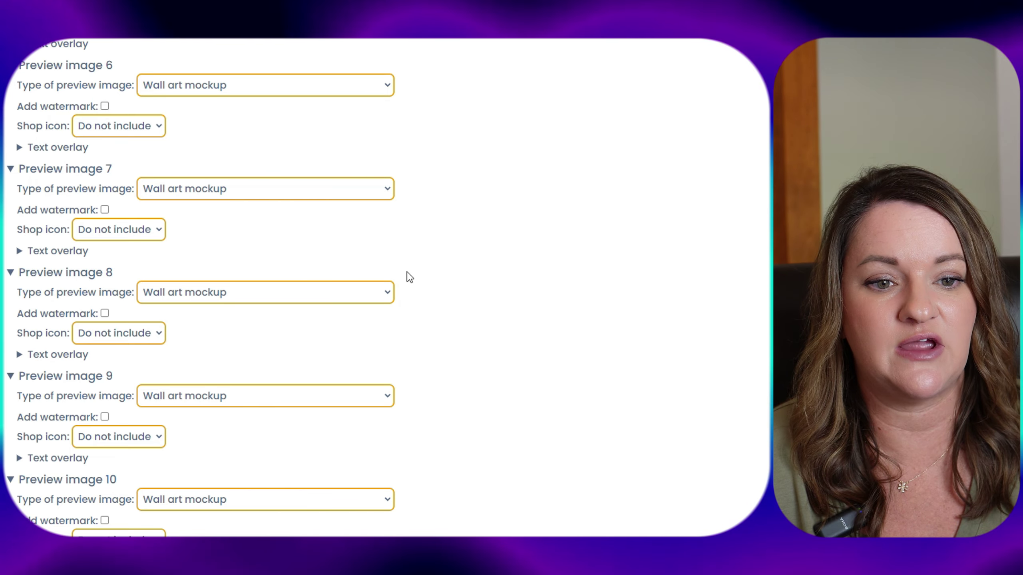
pyautogui.scroll(12, 627, 370)
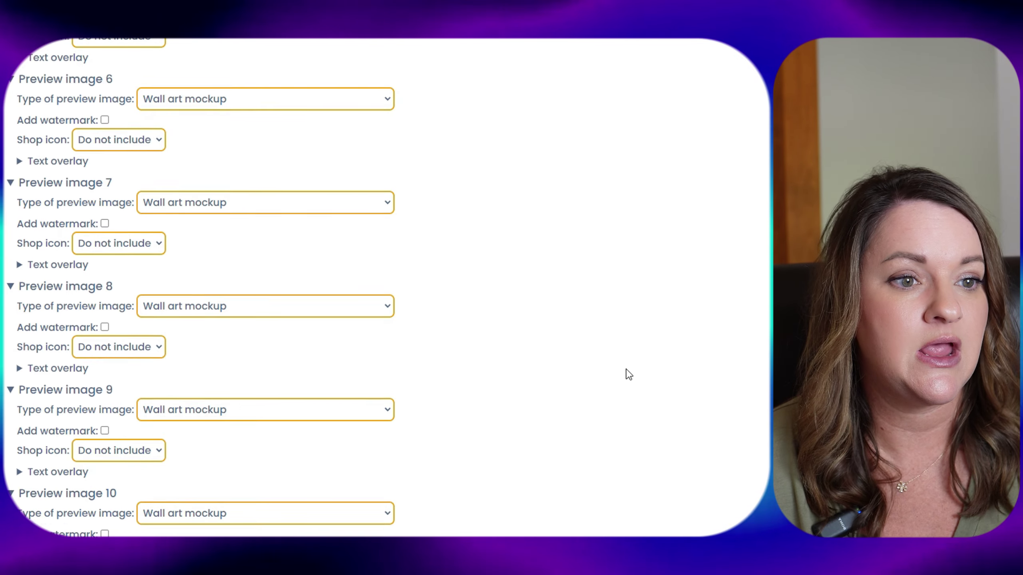
pyautogui.scroll(10, 627, 369)
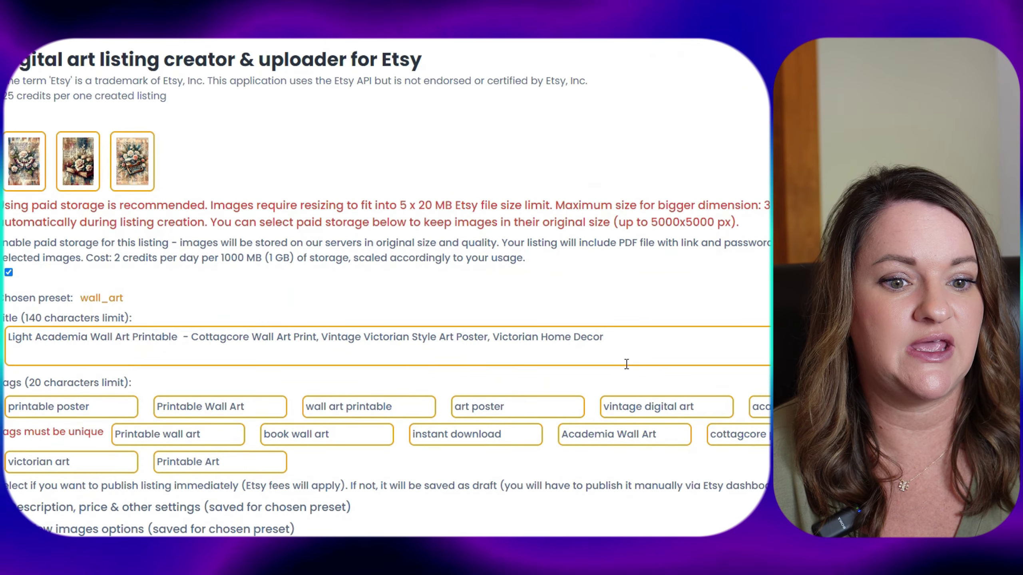
# Scroll through the preview image options, title and tags to review them before creating the listing.
pyautogui.scroll(-20, 627, 364)
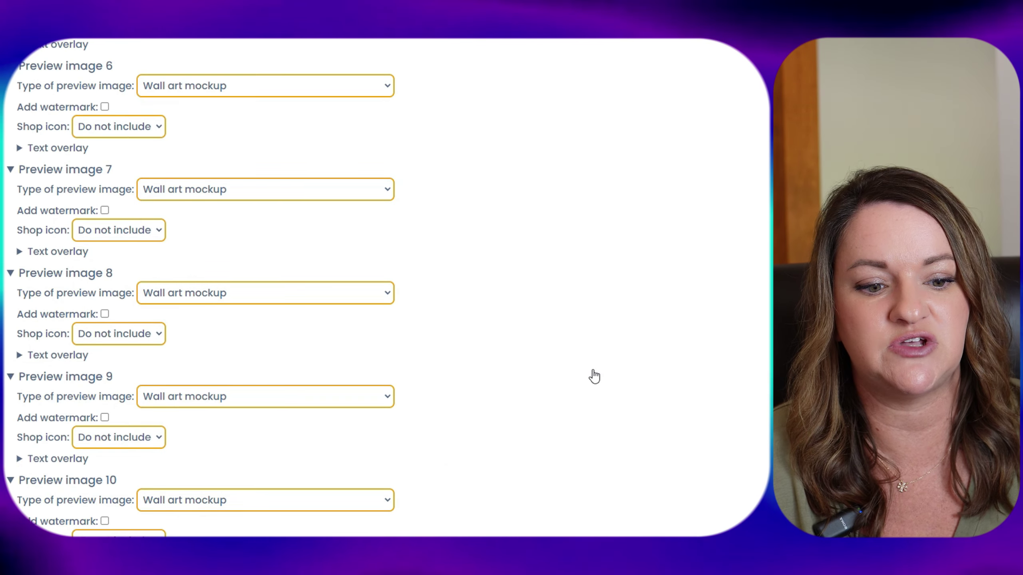
pyautogui.scroll(15, 592, 374)
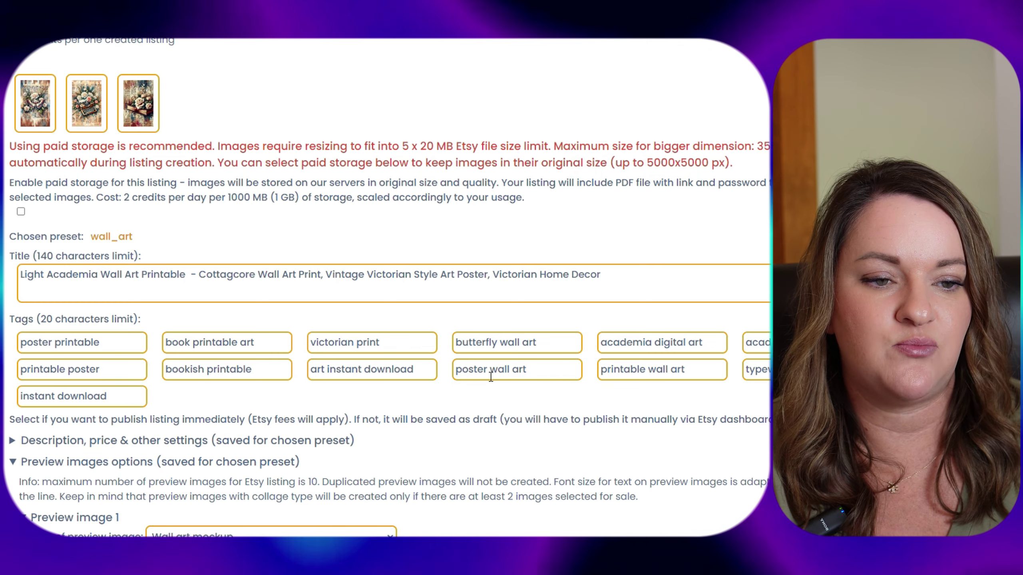
pyautogui.scroll(-15, 273, 399)
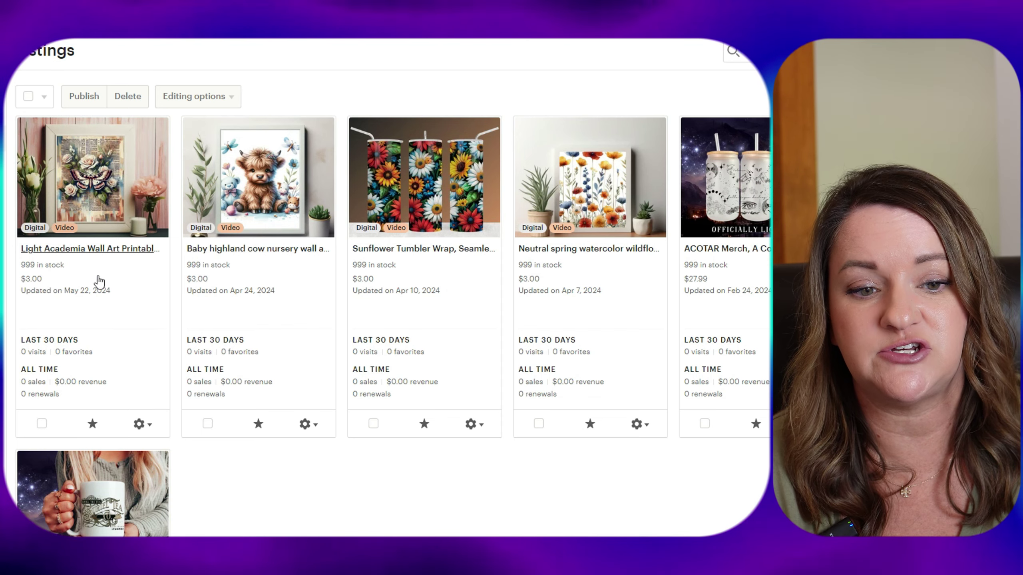
# Open the Light Academia listing for editing from its gear menu.
pyautogui.scroll(-3, 120, 363)
pyautogui.click(143, 302)
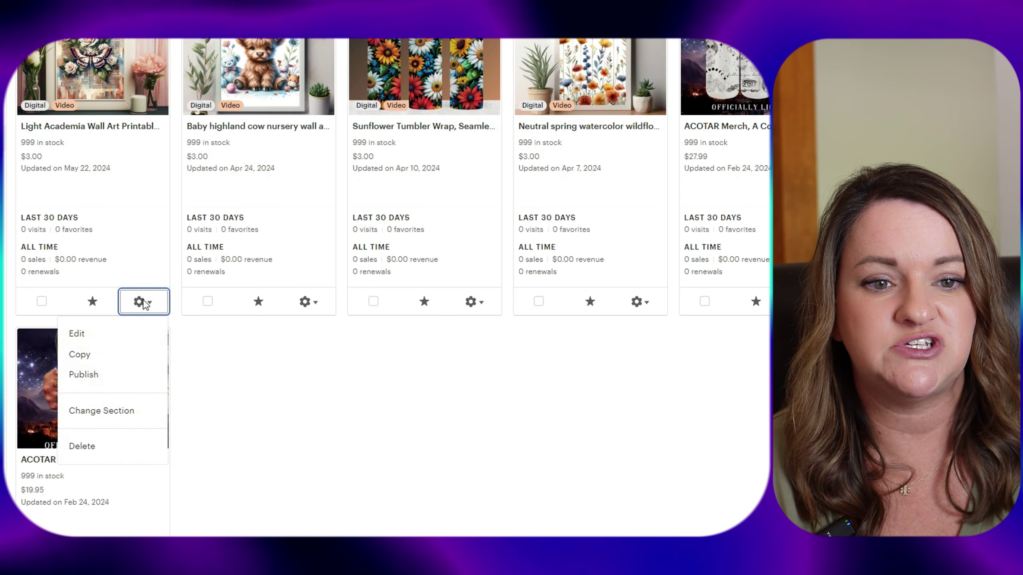
pyautogui.click(87, 334)
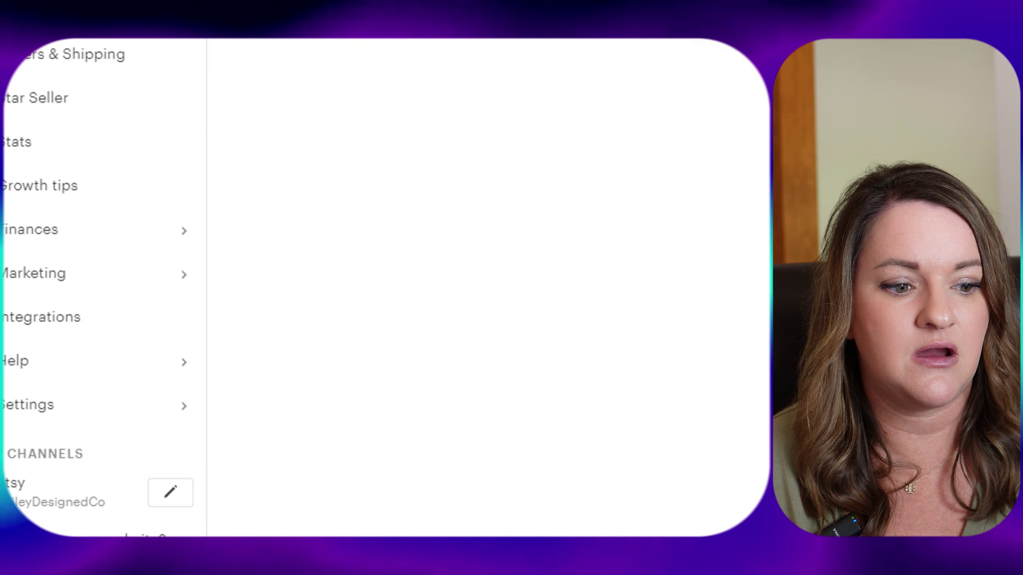
pyautogui.scroll(-5, 274, 242)
pyautogui.scroll(-4, 272, 241)
pyautogui.scroll(2, 553, 291)
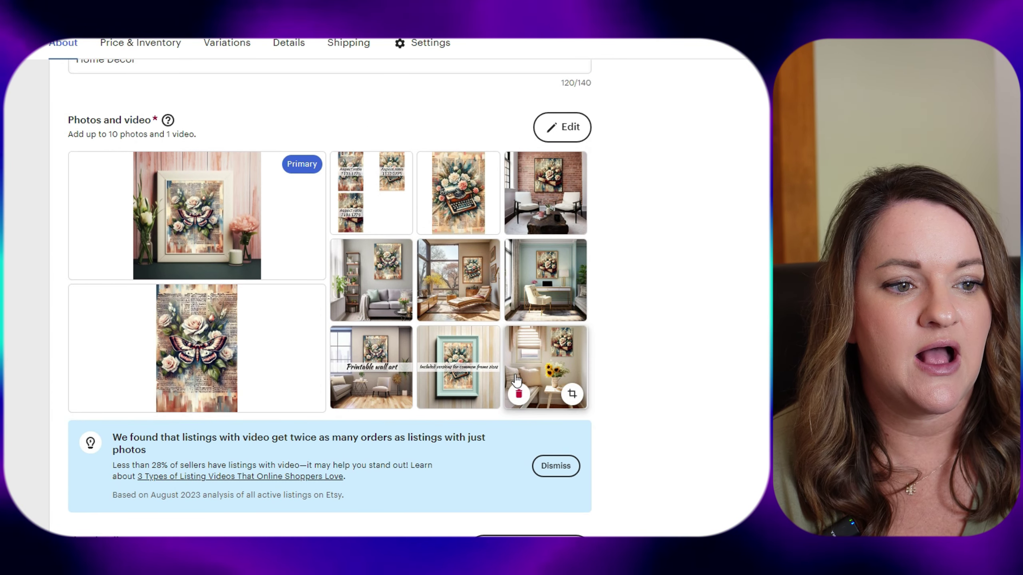
# Delete the typewriter photo and drag the teal-wall office mockup into the Primary slot.
pyautogui.moveTo(346, 201); pyautogui.dragTo(171, 214)
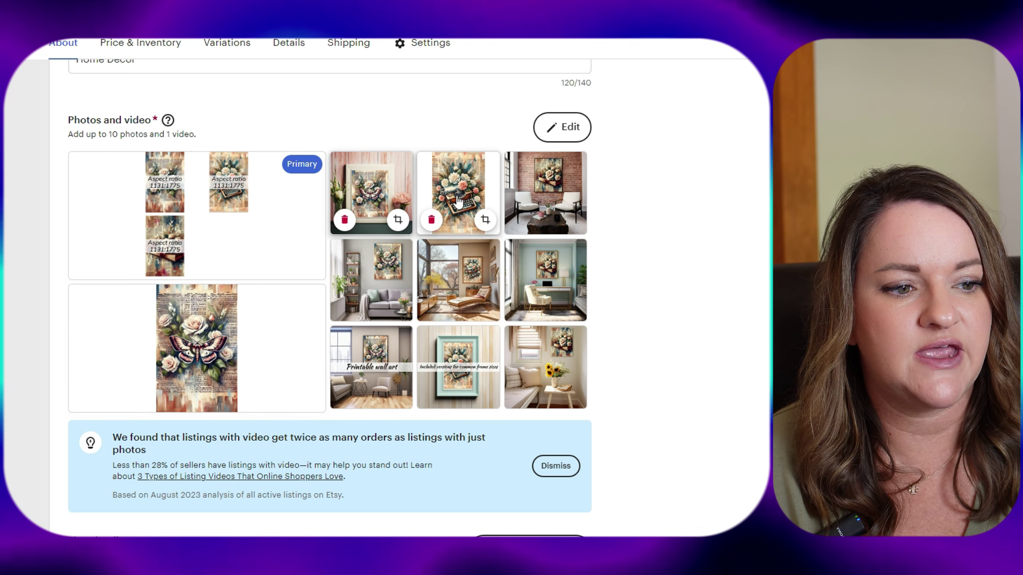
pyautogui.click(431, 220)
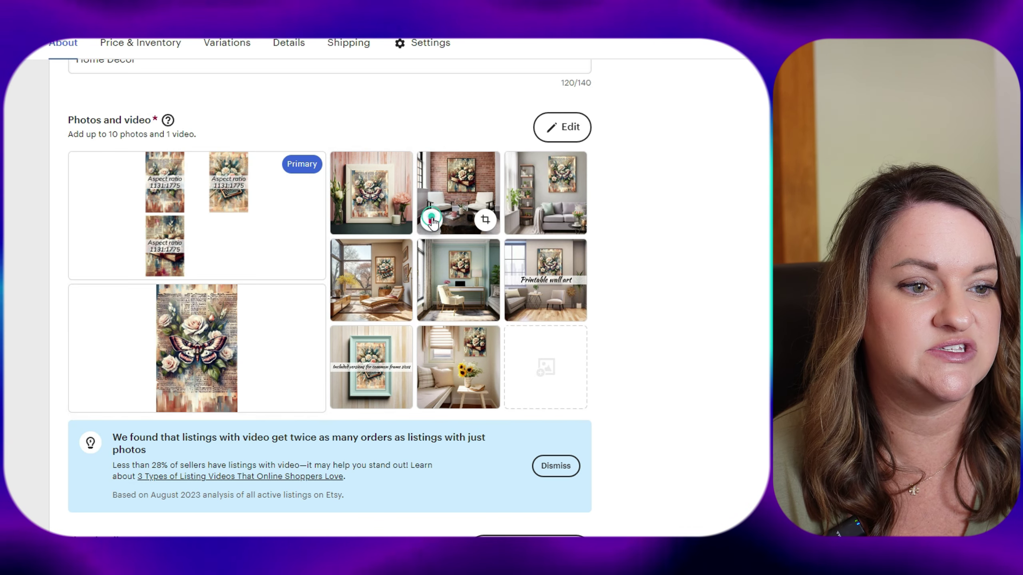
pyautogui.moveTo(387, 207); pyautogui.dragTo(196, 199)
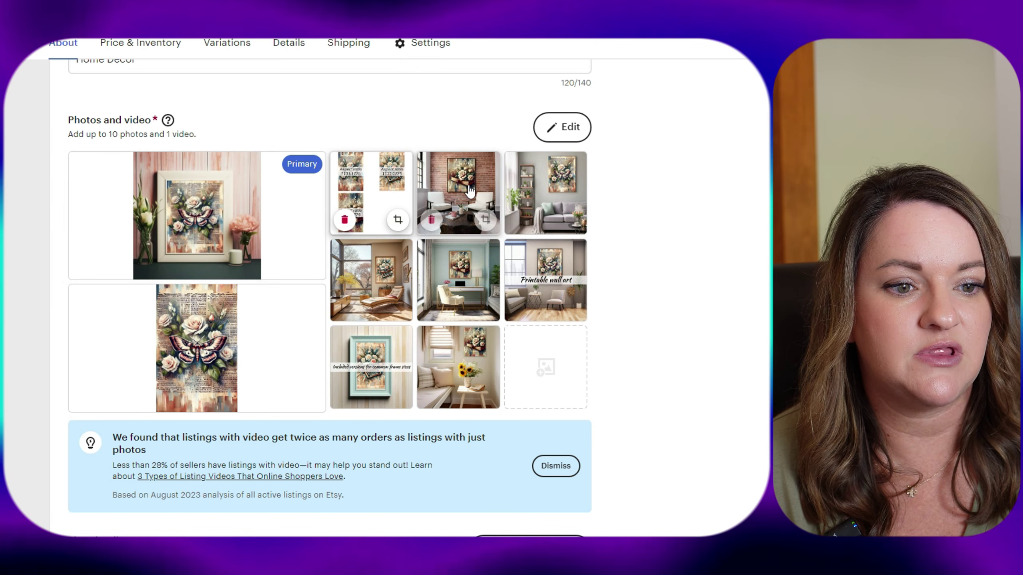
pyautogui.moveTo(463, 189); pyautogui.dragTo(137, 219)
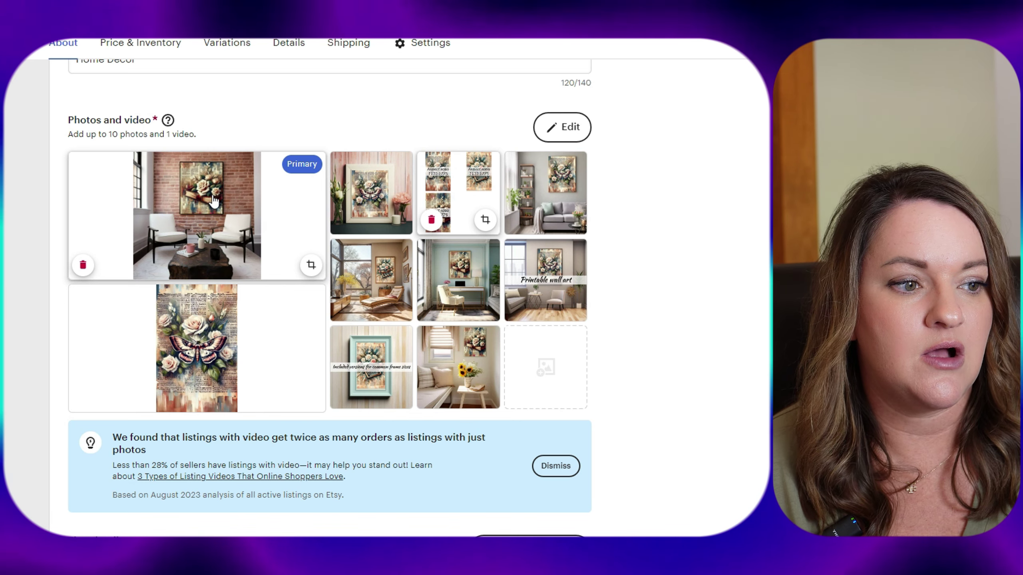
pyautogui.moveTo(562, 190); pyautogui.dragTo(193, 213)
pyautogui.moveTo(406, 277); pyautogui.dragTo(197, 215)
pyautogui.moveTo(480, 278); pyautogui.dragTo(197, 216)
pyautogui.moveTo(434, 290); pyautogui.dragTo(213, 193)
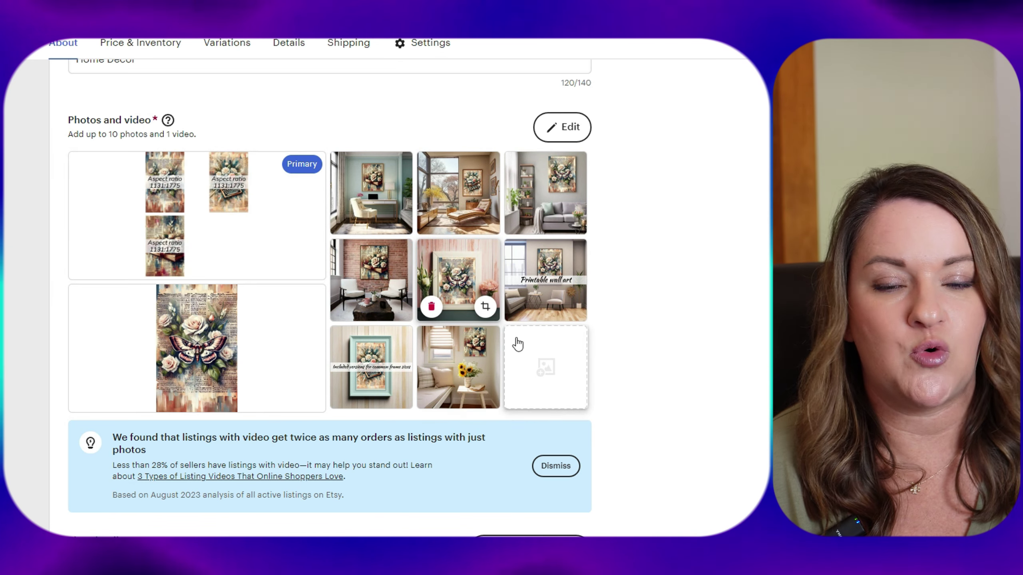
pyautogui.moveTo(471, 356); pyautogui.dragTo(137, 217)
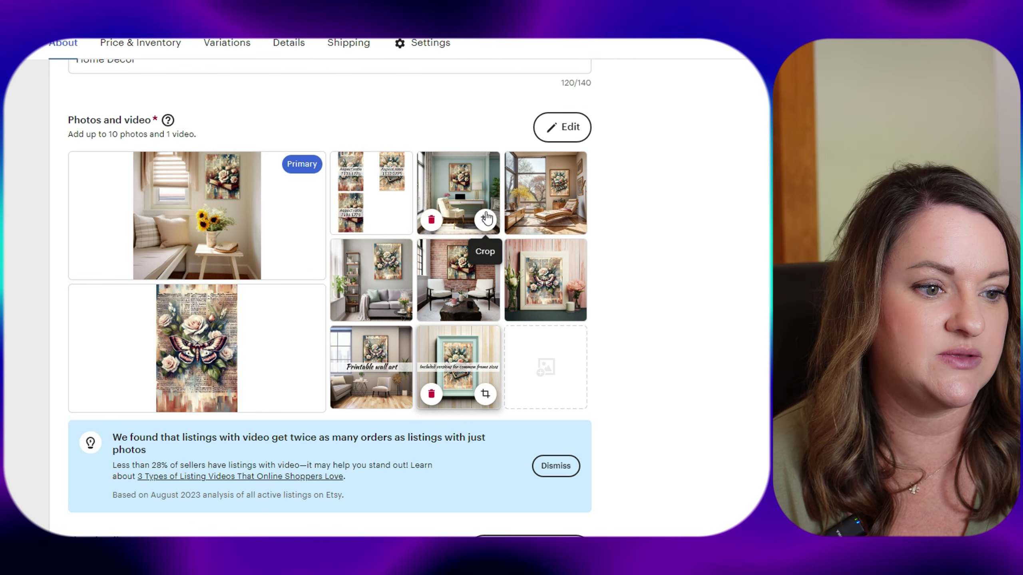
pyautogui.moveTo(479, 189)
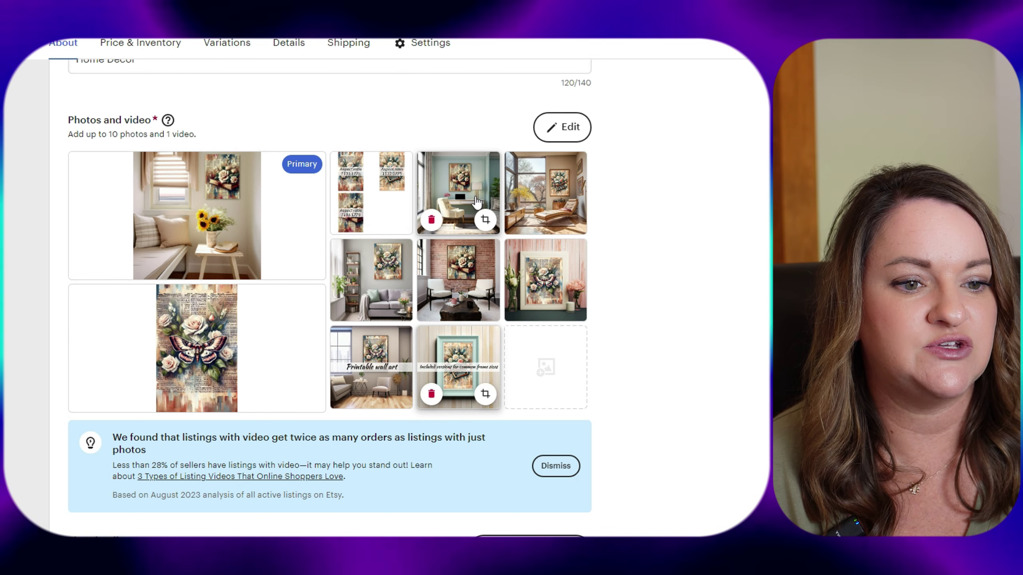
pyautogui.moveTo(479, 190); pyautogui.dragTo(157, 189)
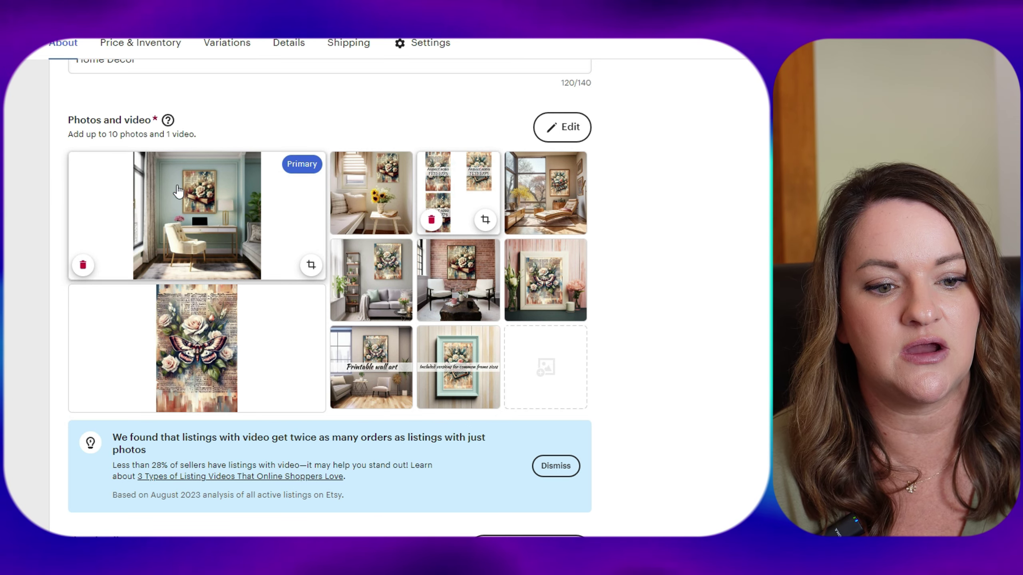
pyautogui.scroll(-8, 342, 306)
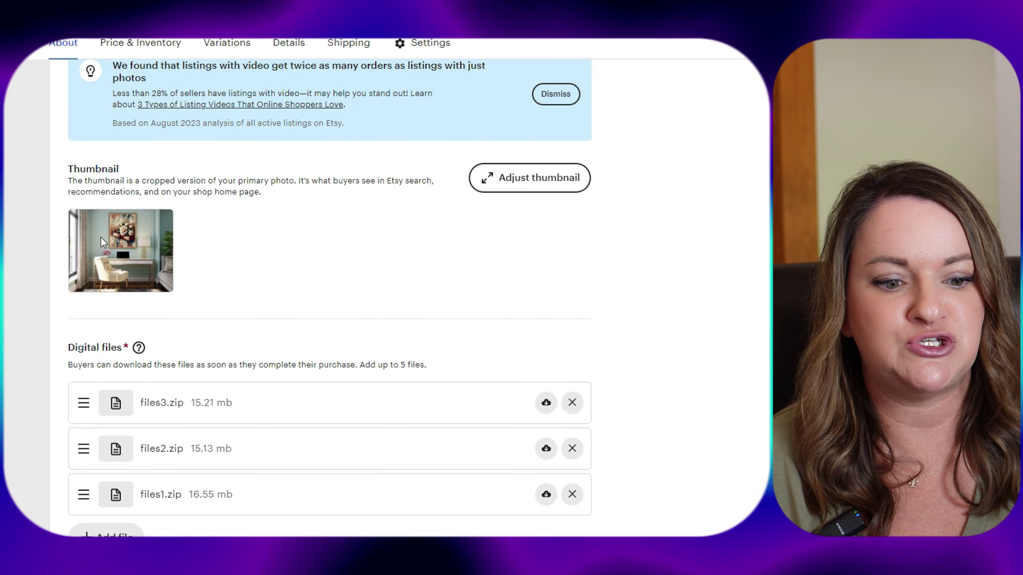
# Zoom and center the thumbnail on the framed rose print, then save it and keep editing.
pyautogui.click(557, 182)
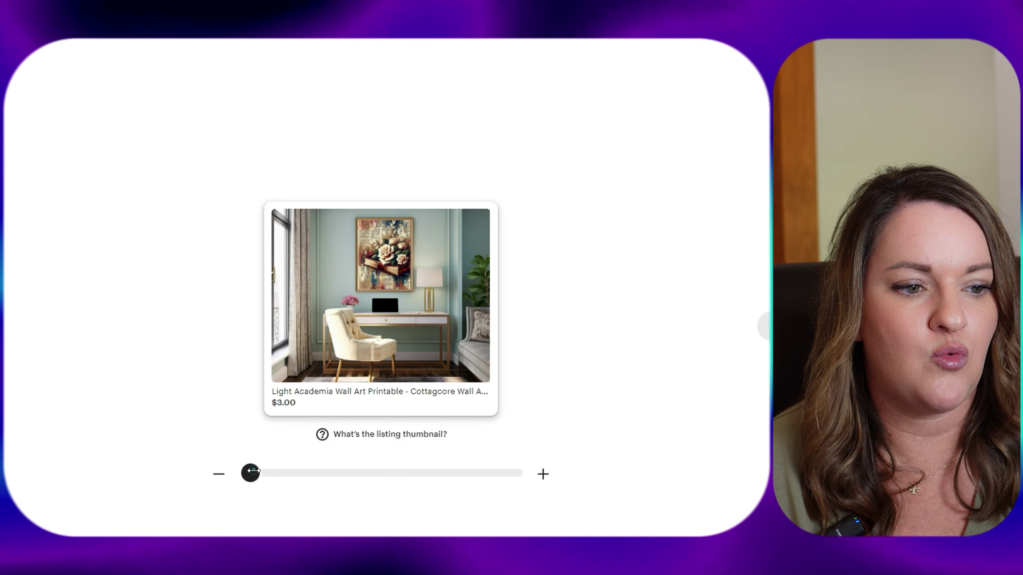
pyautogui.moveTo(253, 469); pyautogui.dragTo(442, 474)
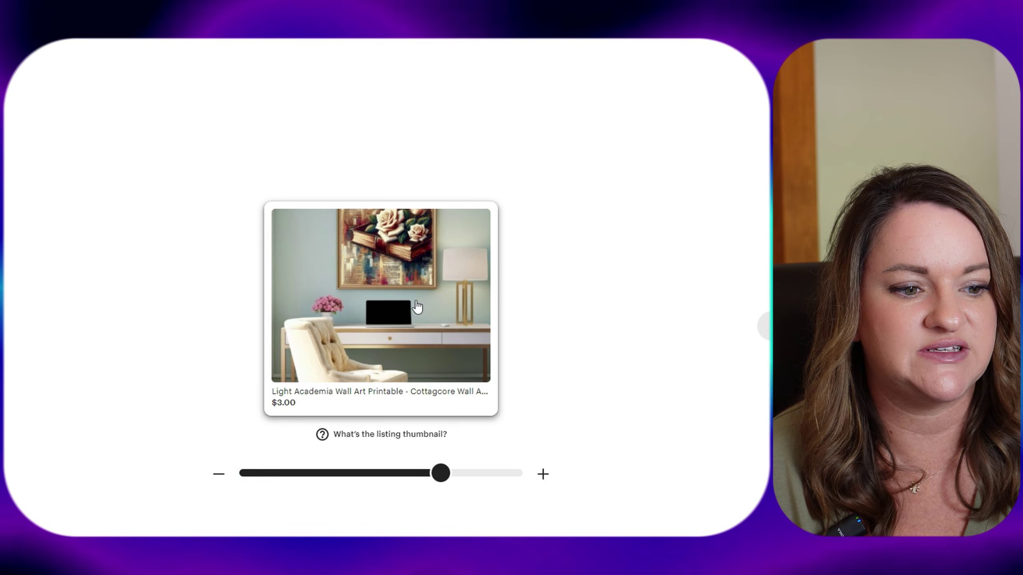
pyautogui.moveTo(417, 305); pyautogui.dragTo(408, 370)
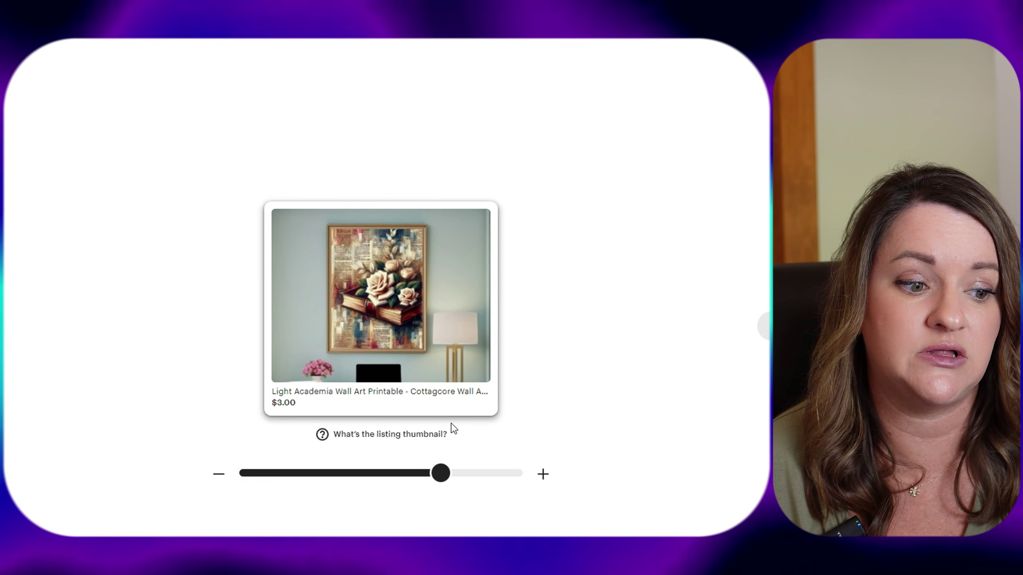
pyautogui.moveTo(444, 474); pyautogui.dragTo(509, 475)
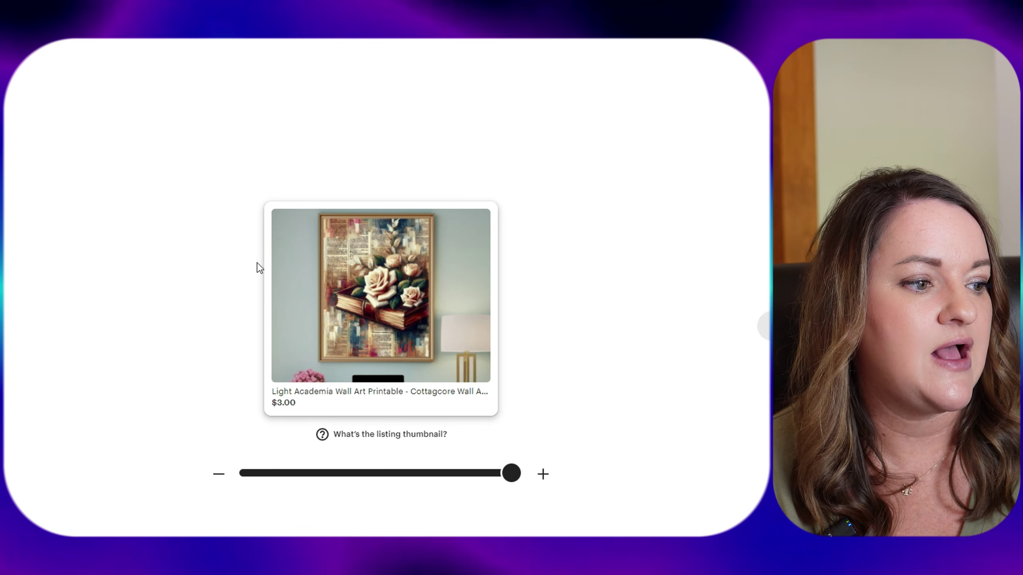
pyautogui.click(667, 325)
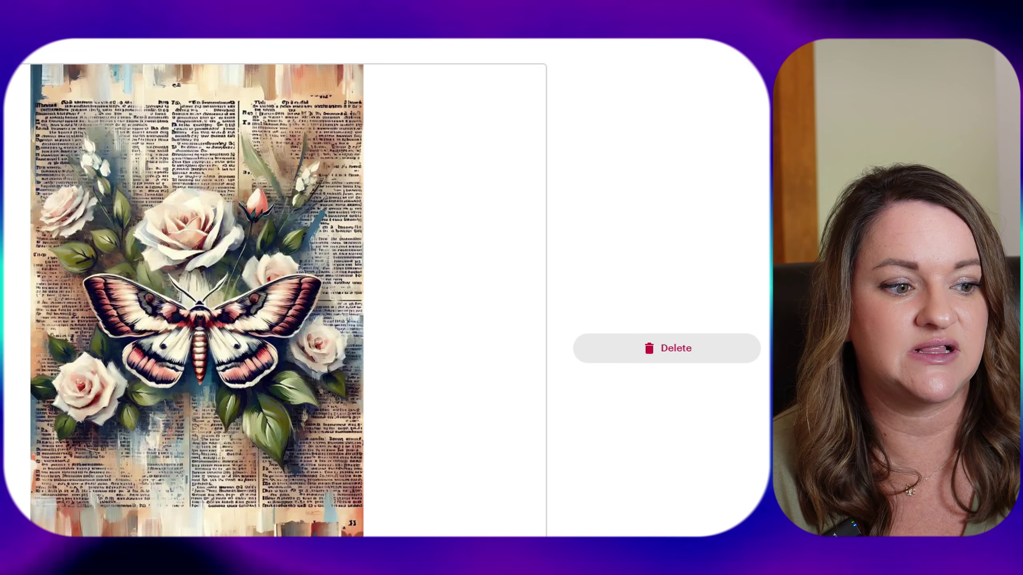
pyautogui.press('Escape')
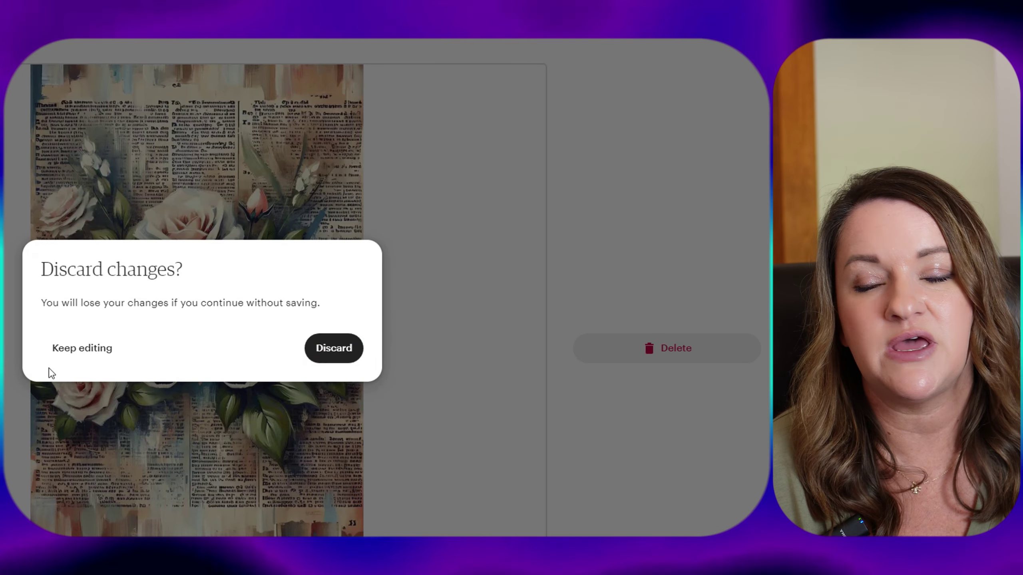
pyautogui.click(76, 350)
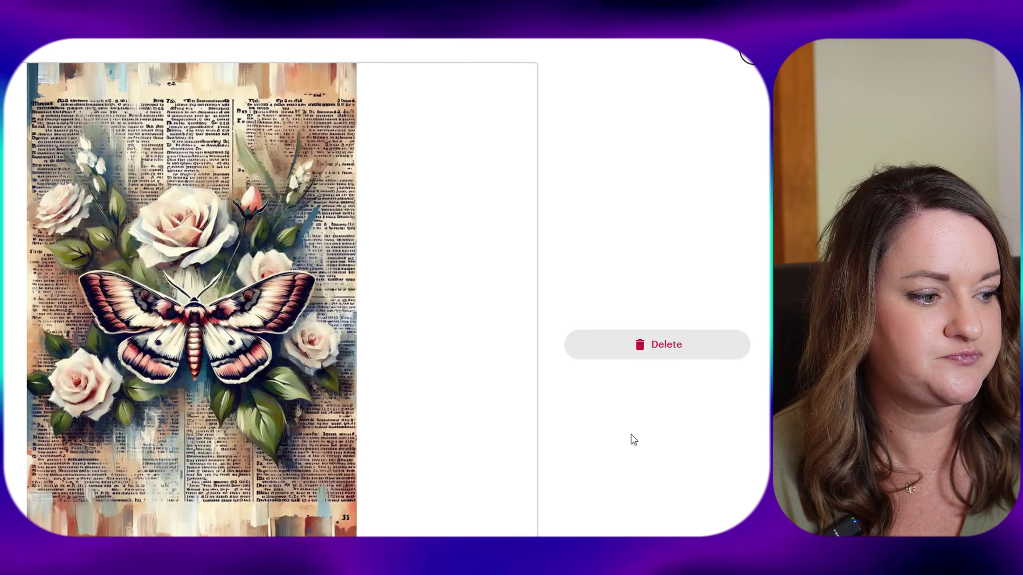
# Scroll past the zip files, description, $3.00 price and Digital Prints category to Settings.
pyautogui.scroll(-3, 633, 437)
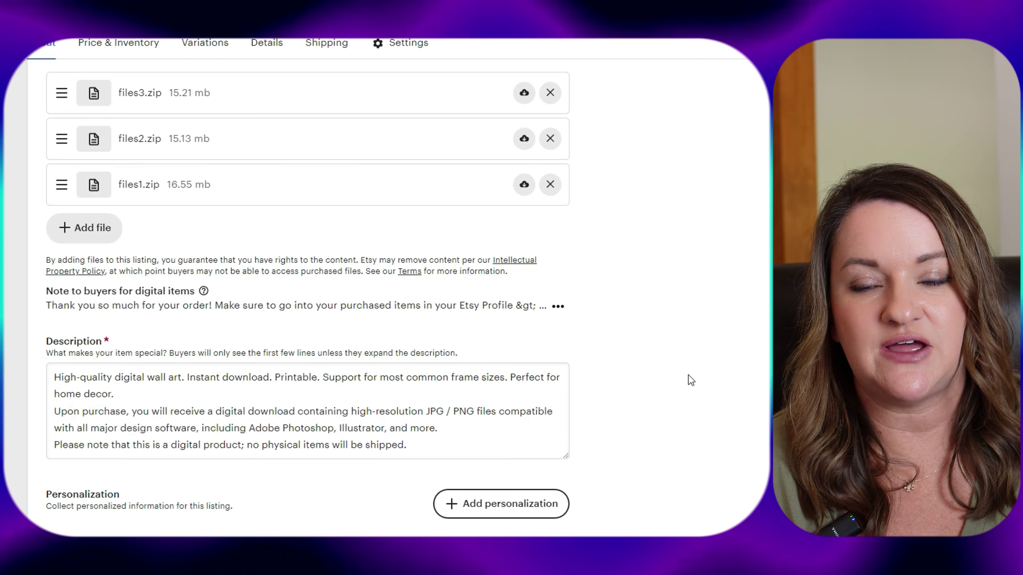
pyautogui.scroll(3, 687, 379)
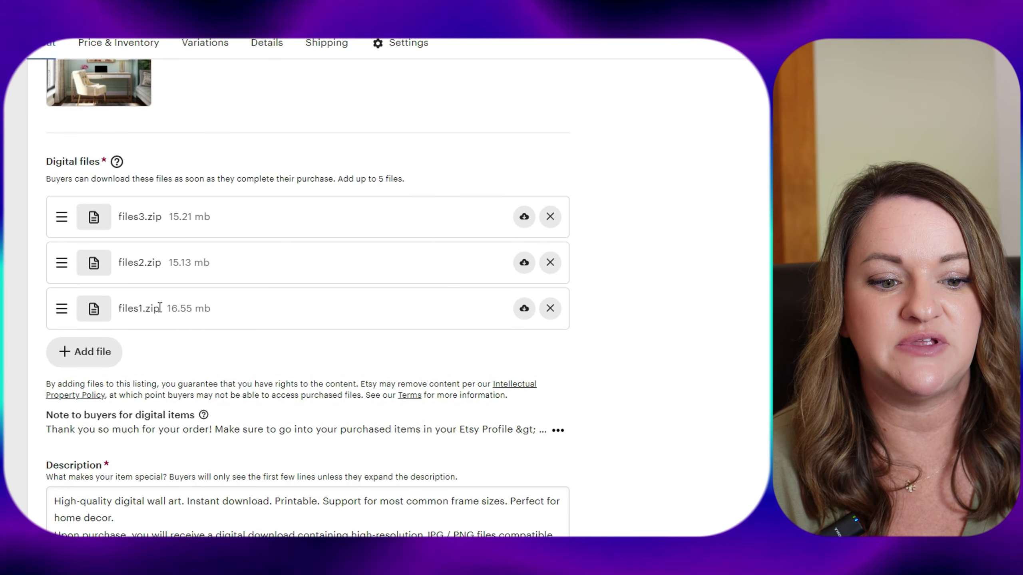
pyautogui.scroll(-5, 621, 354)
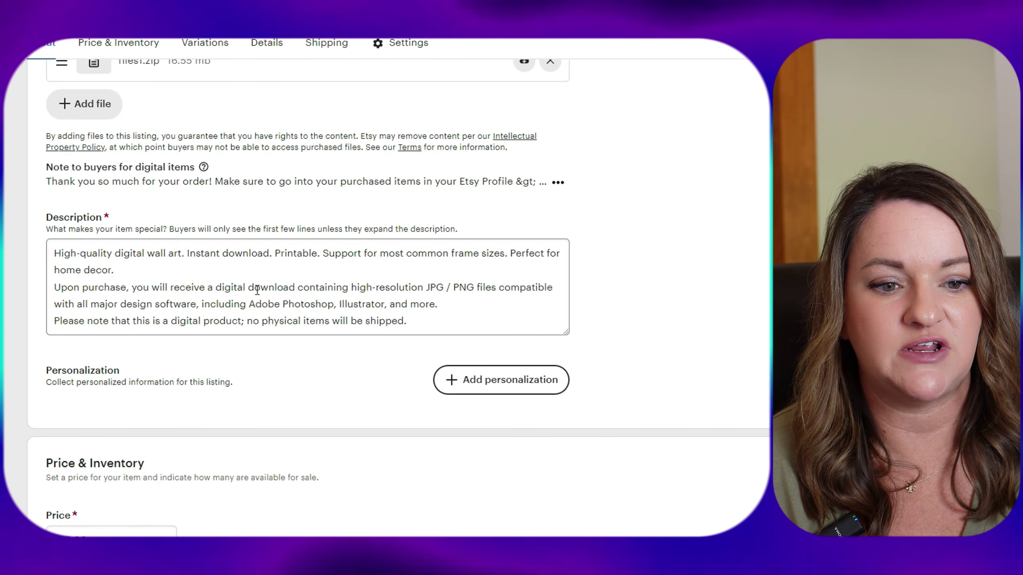
pyautogui.scroll(-8, 467, 354)
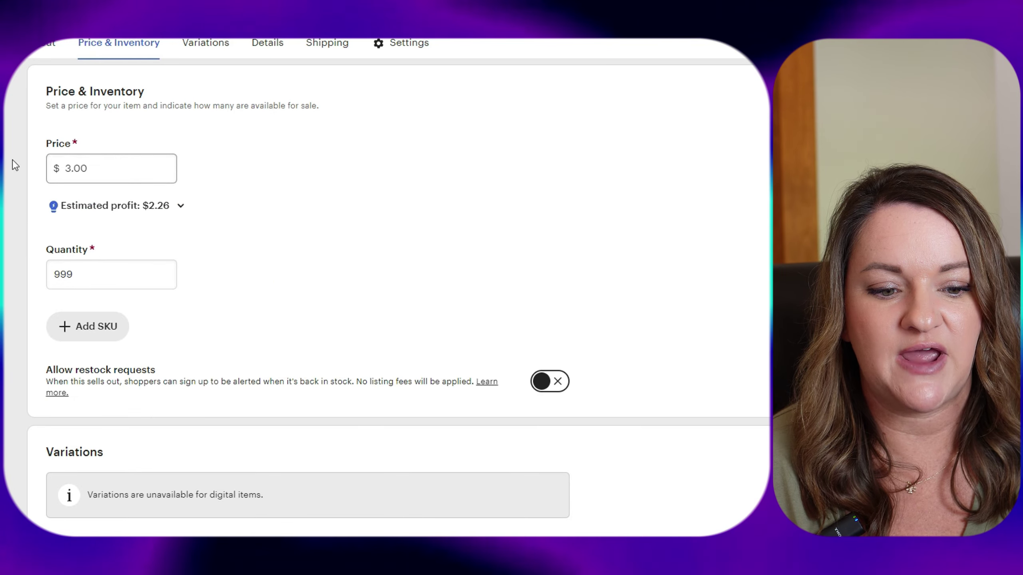
pyautogui.scroll(-7, 194, 286)
pyautogui.scroll(-20, 196, 286)
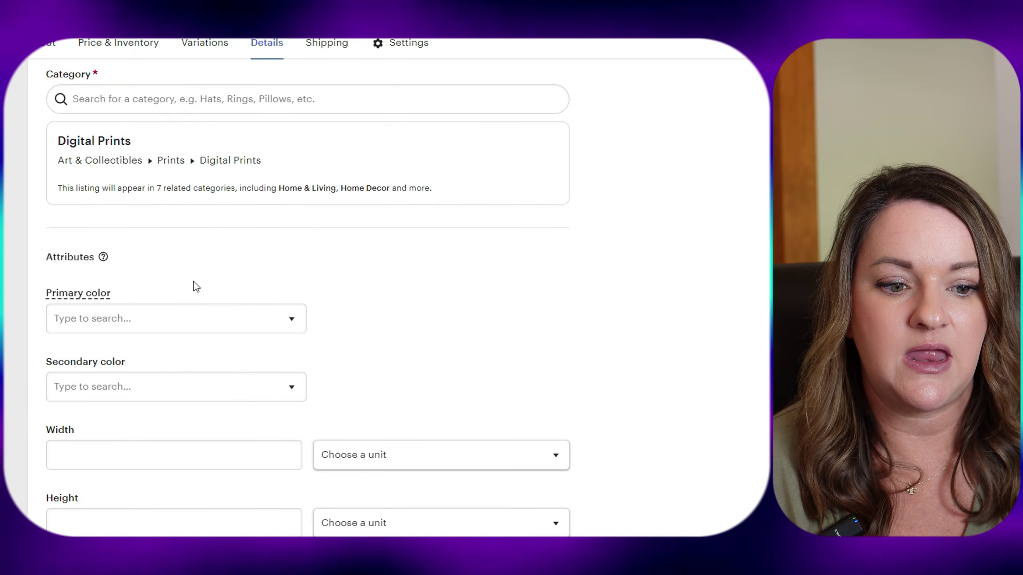
pyautogui.scroll(-7, 196, 286)
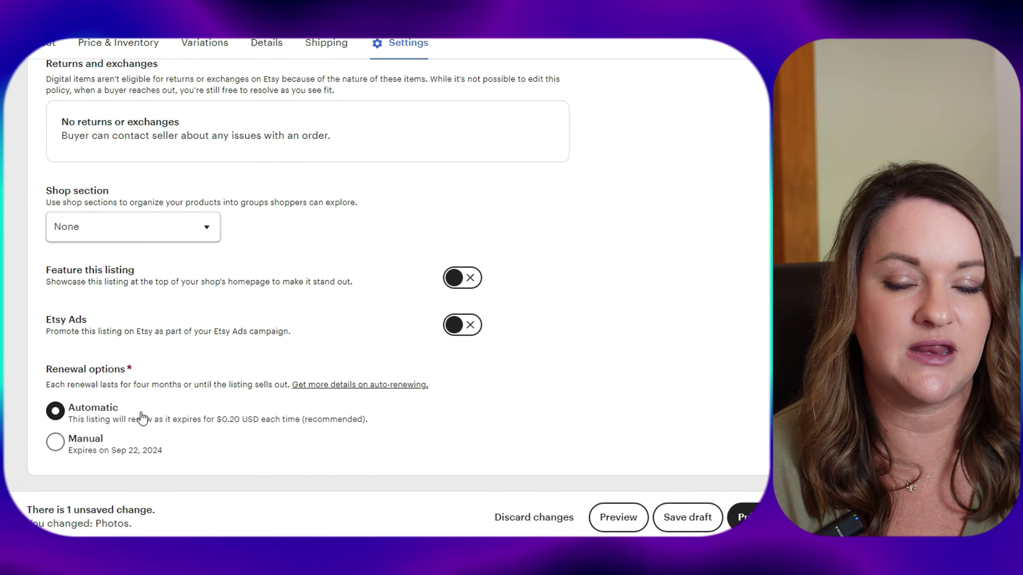